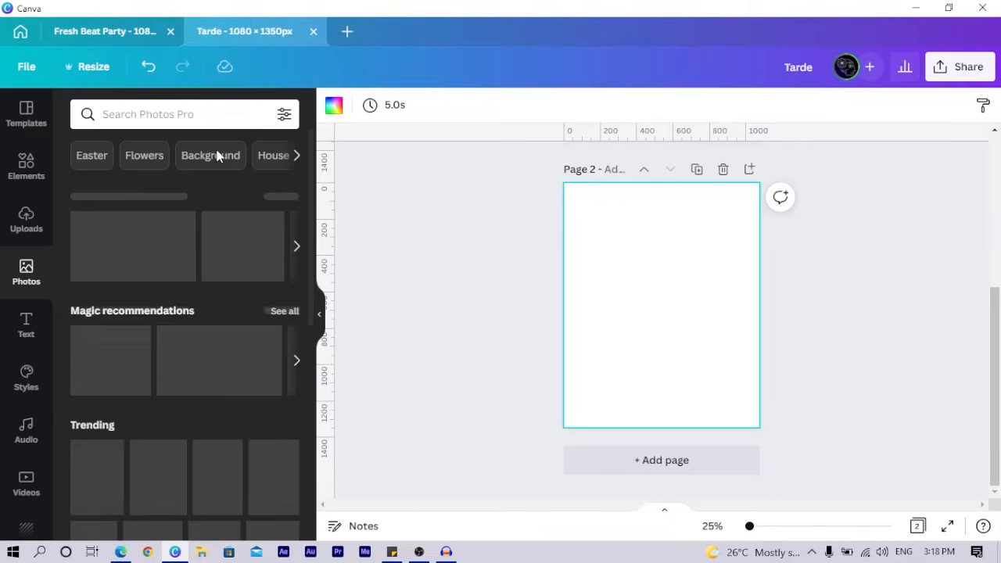
Add the recently used "Island during Golden Hour" photo to the blank page 2
{"action": "left_click", "coordinate": [273, 196]}
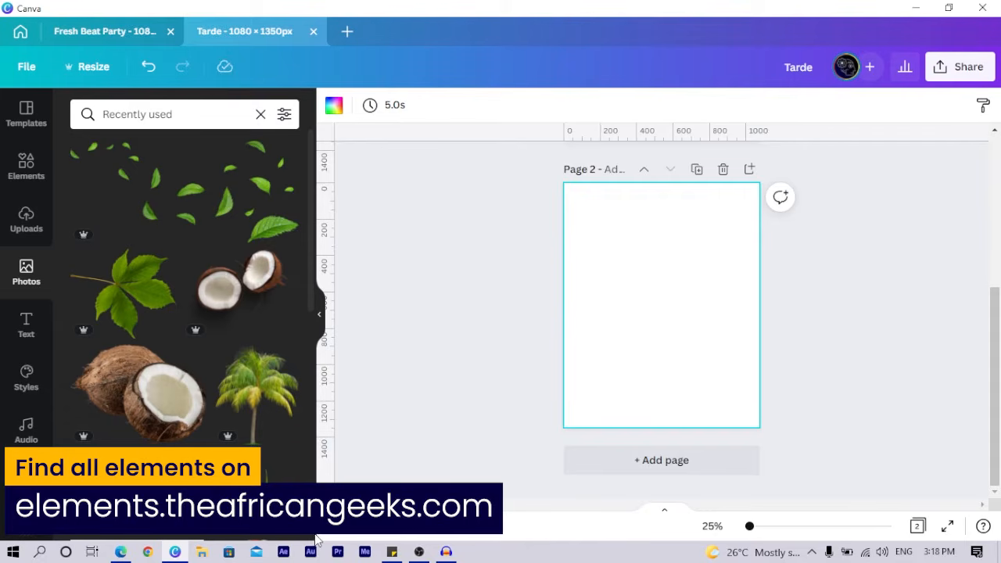
{"action": "scroll", "coordinate": [313, 538], "scroll_direction": "down", "scroll_amount": 15}
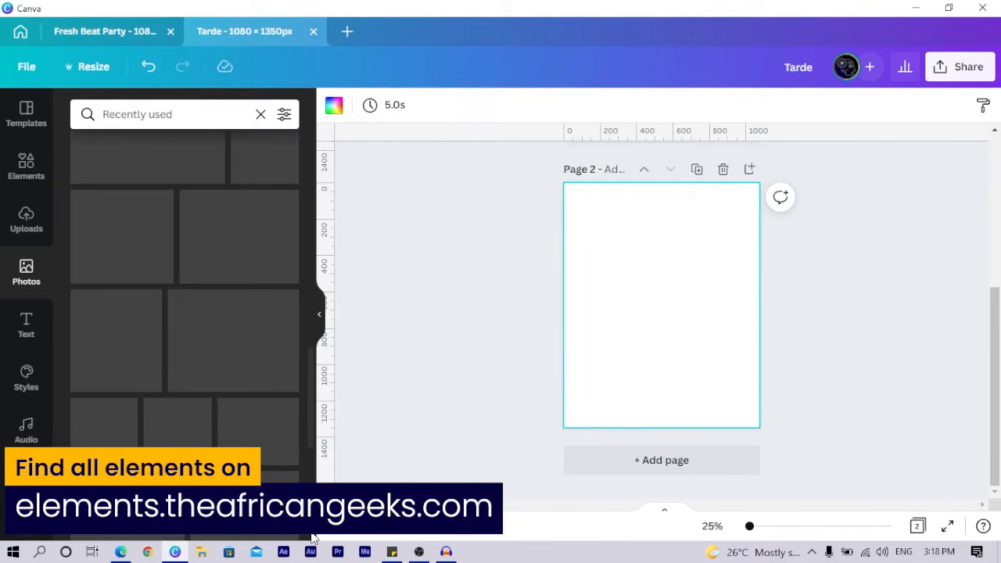
{"action": "scroll", "coordinate": [313, 538], "scroll_direction": "down", "scroll_amount": 1}
{"action": "scroll", "coordinate": [311, 536], "scroll_direction": "down", "scroll_amount": 3}
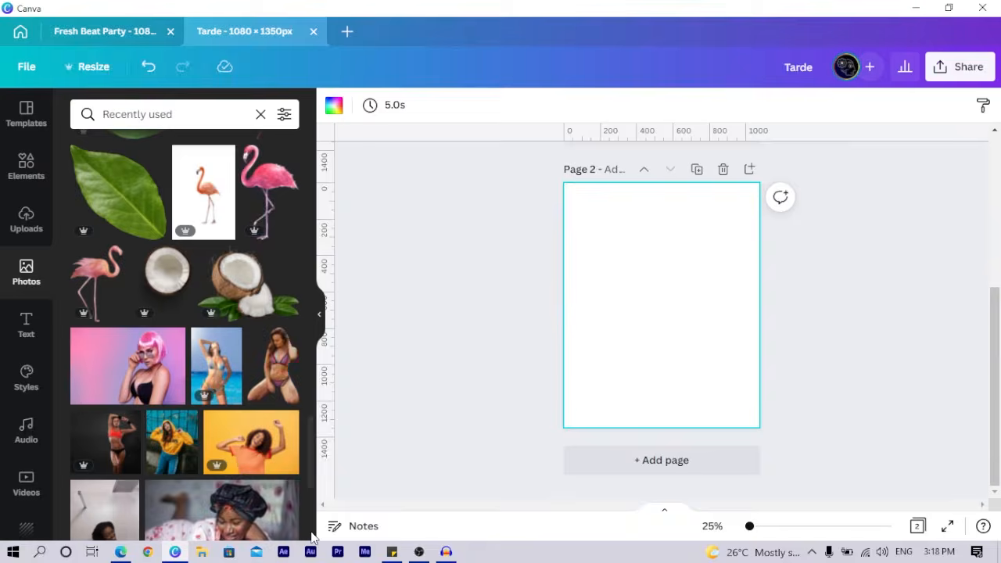
{"action": "scroll", "coordinate": [312, 536], "scroll_direction": "down", "scroll_amount": 10}
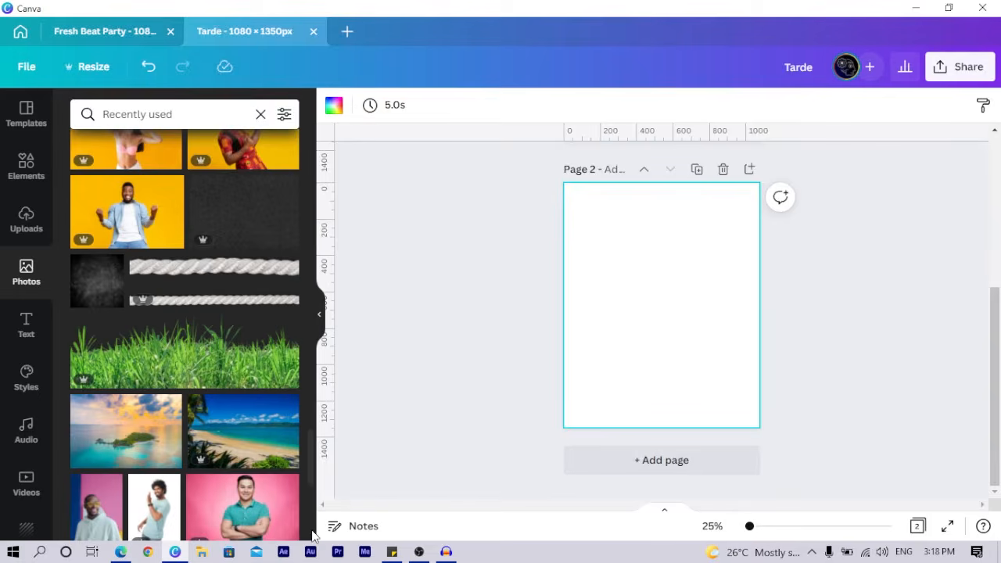
{"action": "scroll", "coordinate": [312, 536], "scroll_direction": "down", "scroll_amount": 4}
{"action": "scroll", "coordinate": [235, 485], "scroll_direction": "up", "scroll_amount": 3}
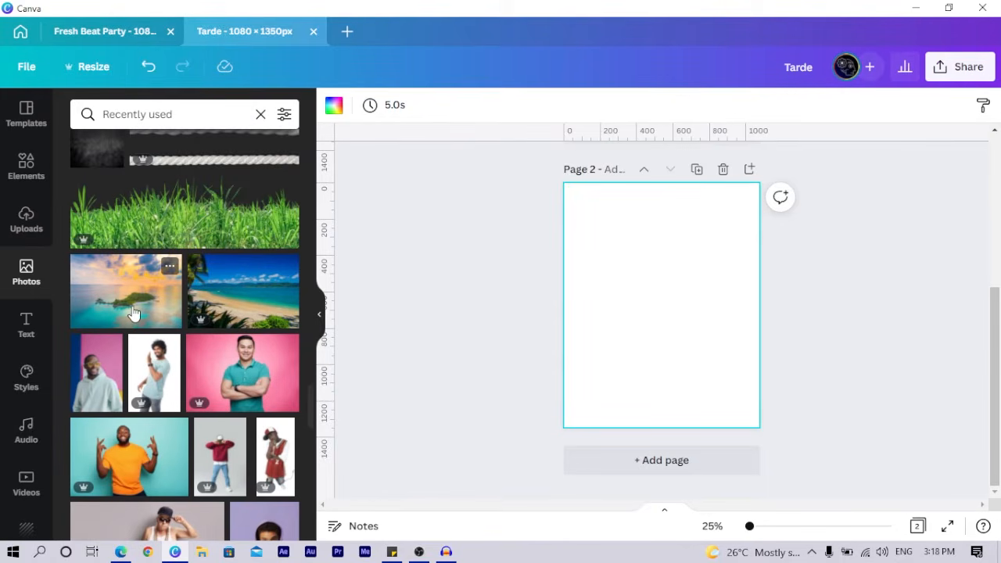
{"action": "left_click", "coordinate": [132, 306]}
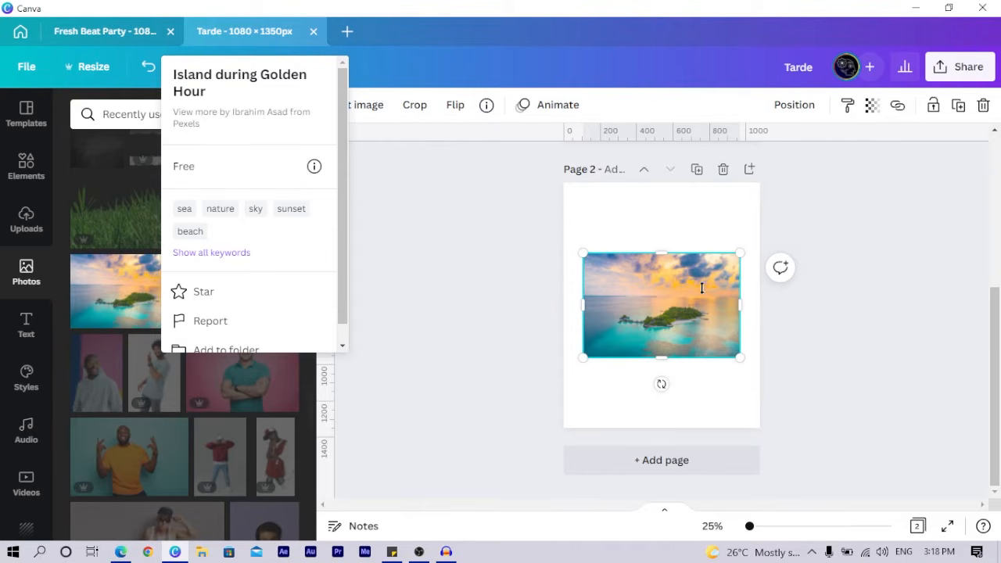
Set the island photo as the background of page 2
{"action": "left_click", "coordinate": [601, 289]}
{"action": "right_click", "coordinate": [601, 289]}
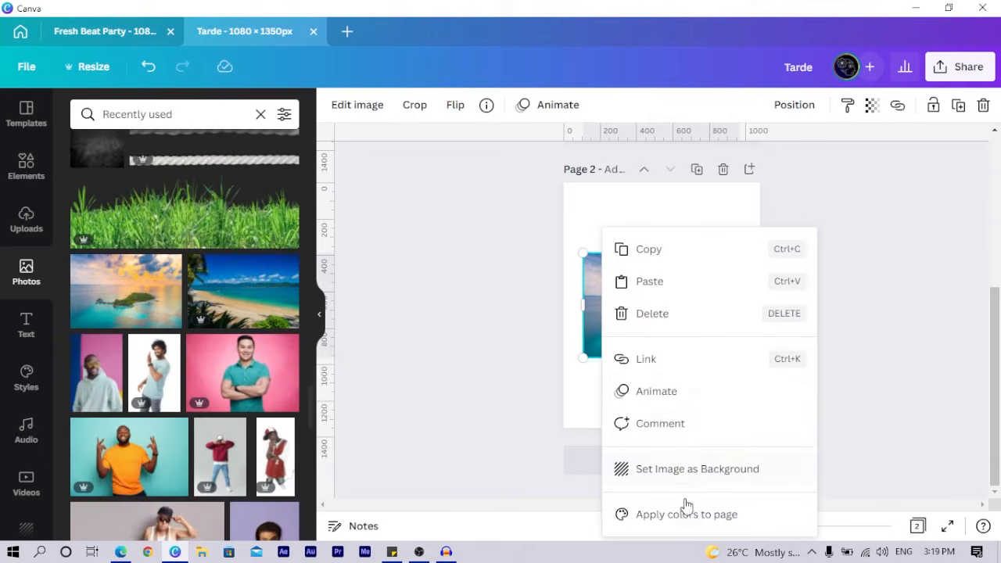
{"action": "left_click", "coordinate": [685, 473]}
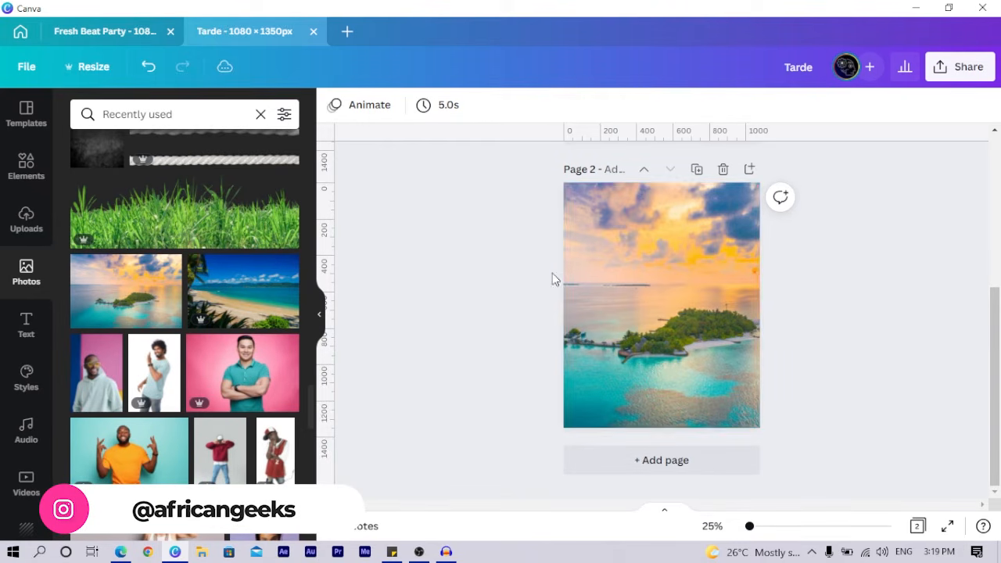
Blur the island background image on page 2 with a blur value of 14
{"action": "left_click", "coordinate": [661, 291]}
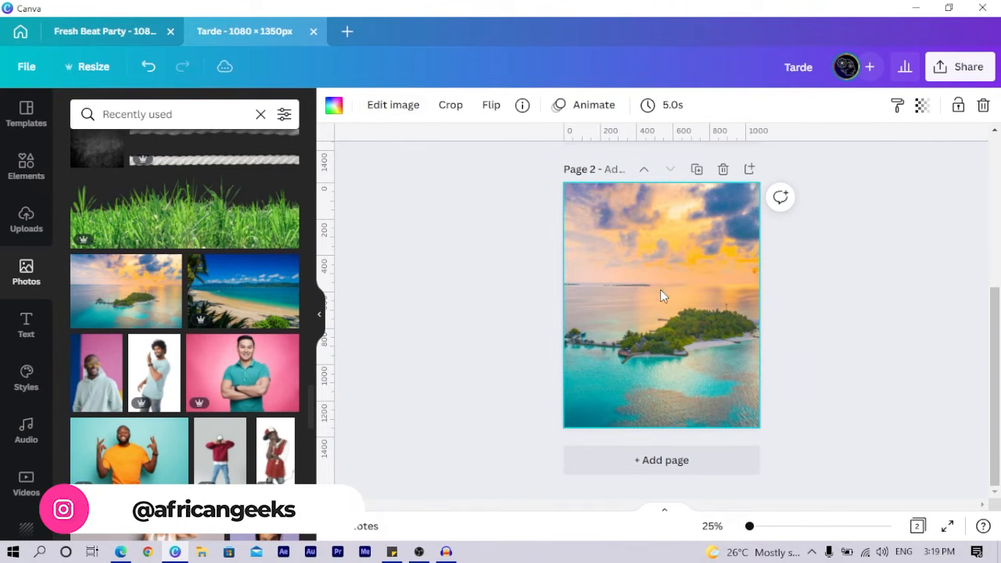
{"action": "left_click", "coordinate": [375, 104]}
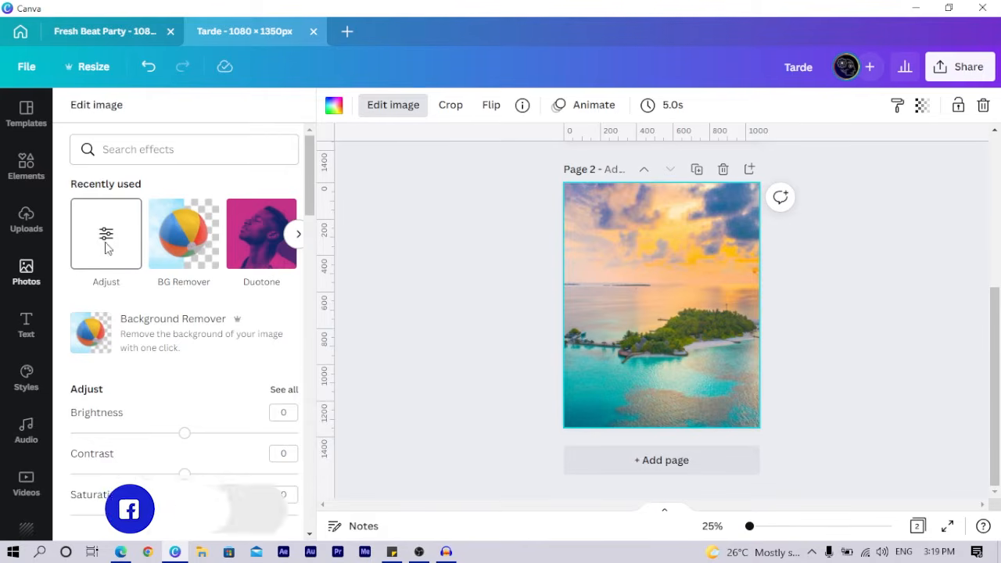
{"action": "left_click", "coordinate": [106, 247]}
{"action": "left_click_drag", "start_coordinate": [183, 338], "coordinate": [194, 342]}
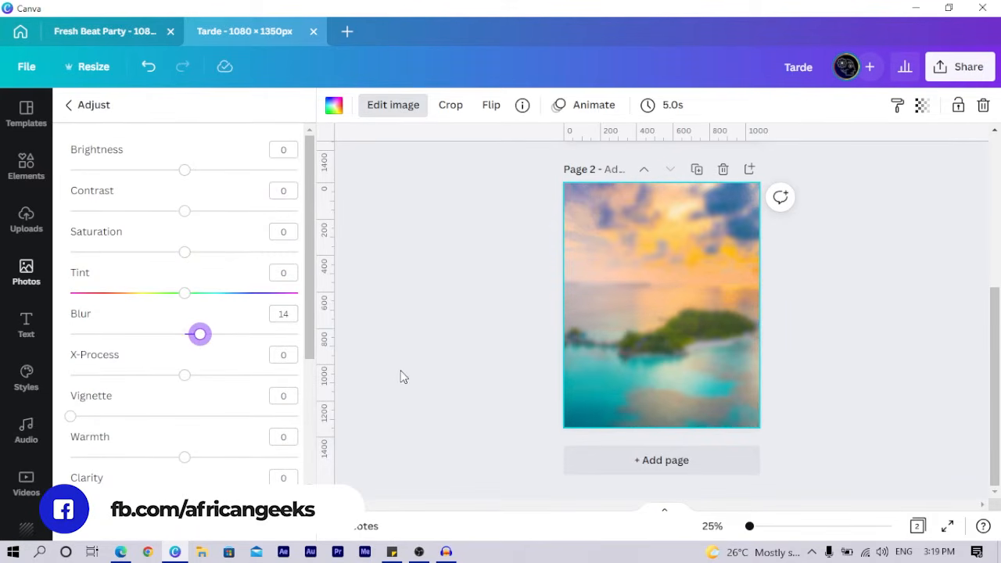
{"action": "left_click", "coordinate": [402, 378]}
Review the finished flyer on page 1 and check the details of the recently used photos of men
{"action": "scroll", "coordinate": [402, 379], "scroll_direction": "up", "scroll_amount": 4}
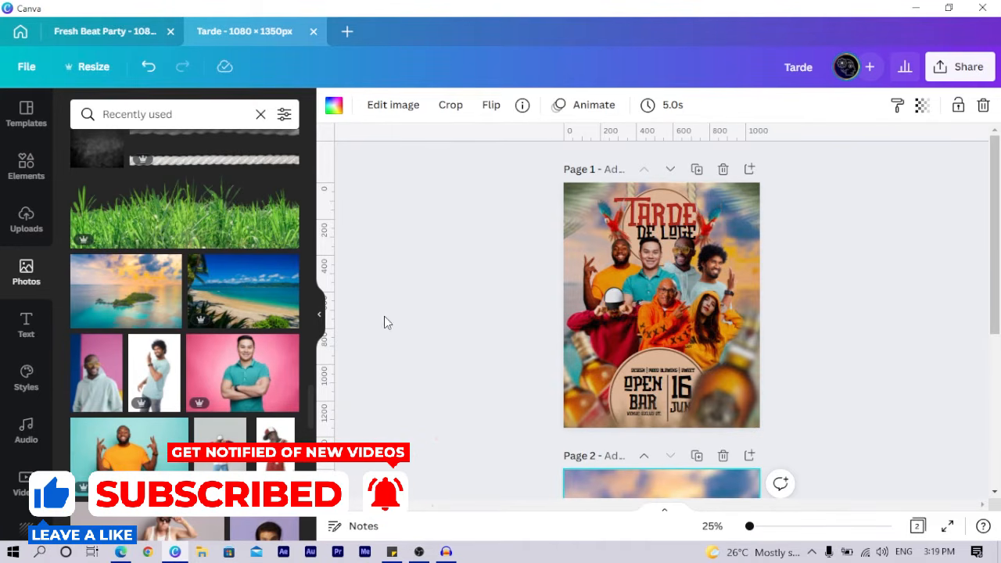
{"action": "scroll", "coordinate": [581, 384], "scroll_direction": "down", "scroll_amount": 5}
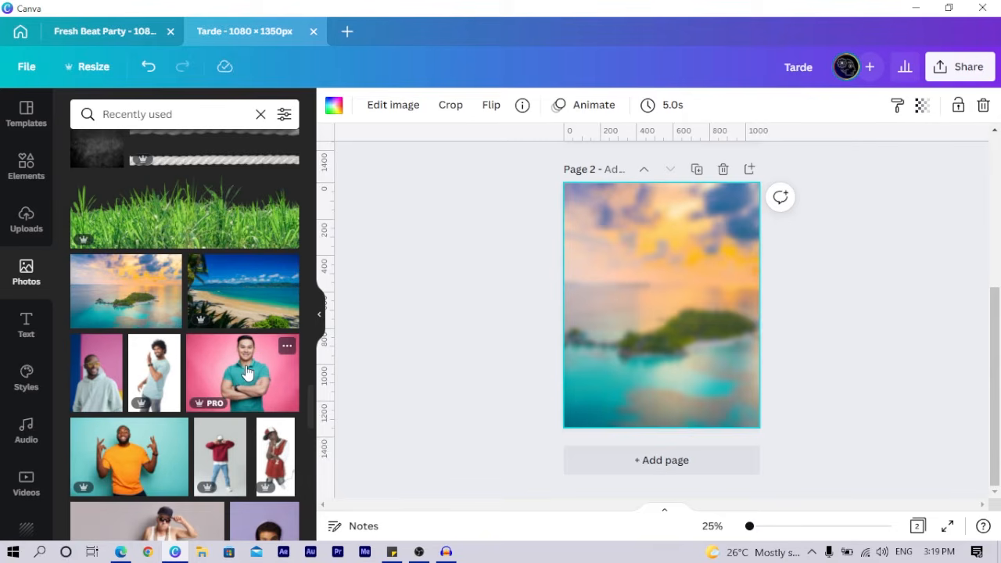
{"action": "right_click", "coordinate": [247, 373]}
{"action": "left_click", "coordinate": [158, 380]}
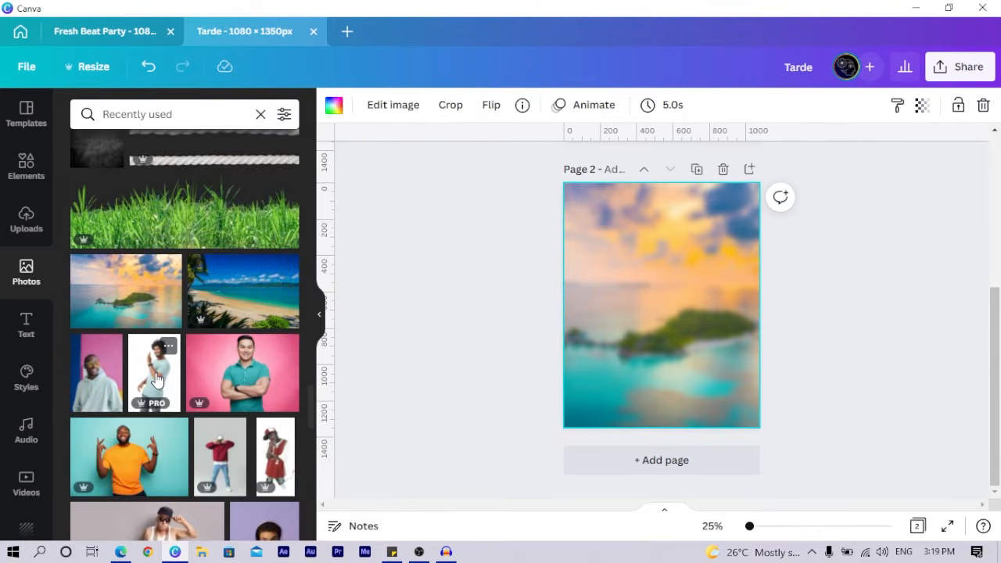
{"action": "left_click", "coordinate": [168, 345]}
{"action": "left_click", "coordinate": [125, 419]}
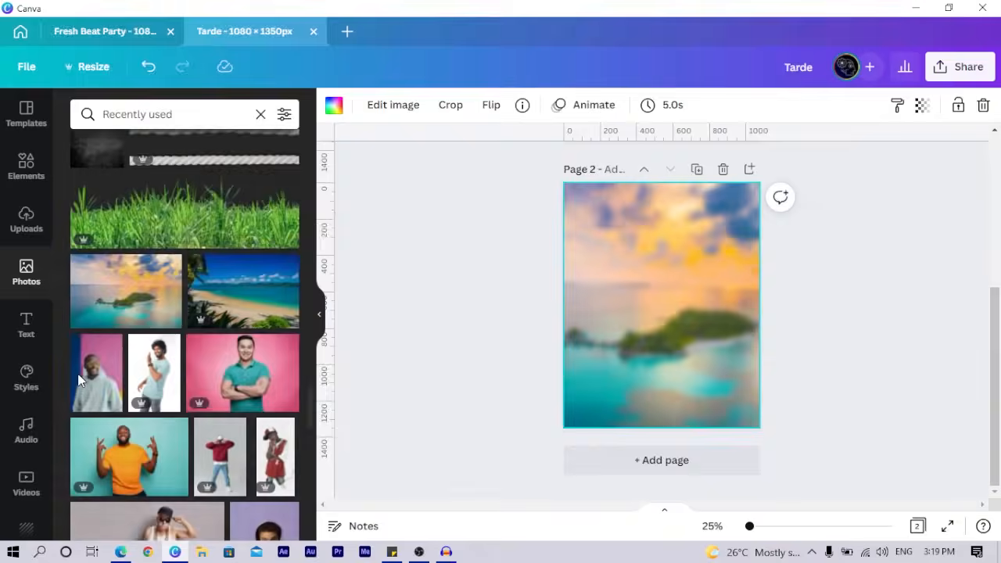
Browse the recently used photos for people to feature, comparing them with the group on the page 1 flyer
{"action": "scroll", "coordinate": [205, 332], "scroll_direction": "down", "scroll_amount": 2}
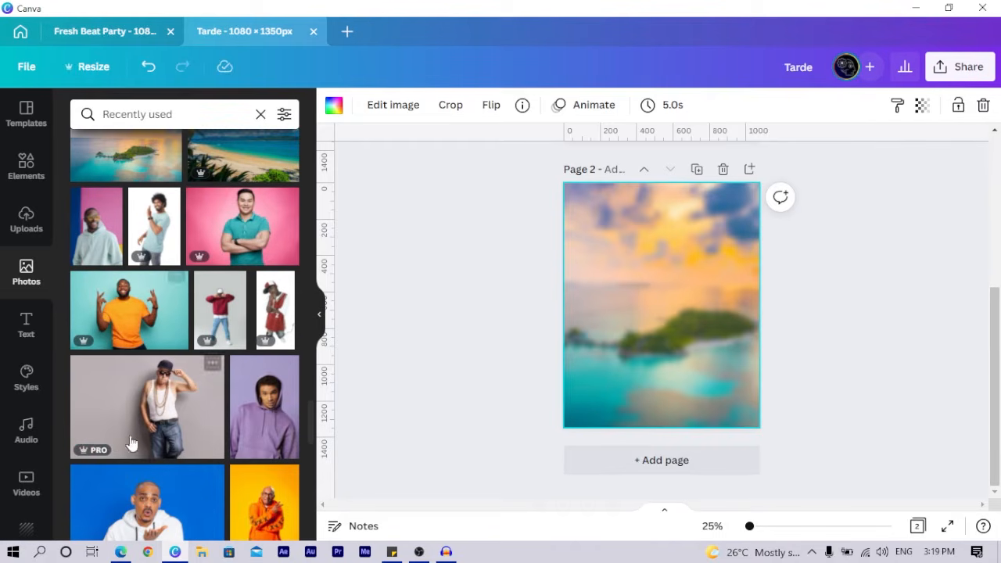
{"action": "scroll", "coordinate": [223, 362], "scroll_direction": "down", "scroll_amount": 4}
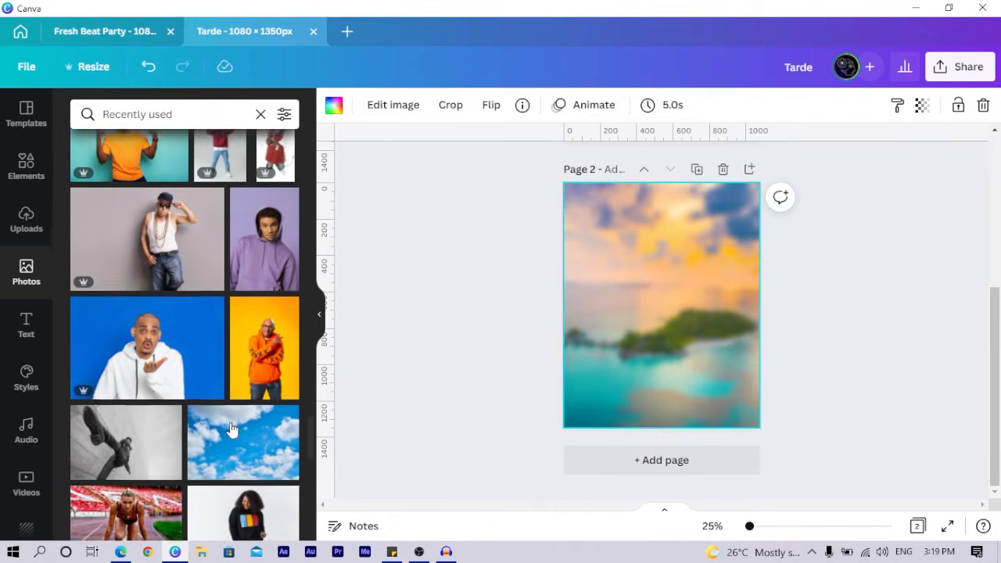
{"action": "scroll", "coordinate": [127, 413], "scroll_direction": "down", "scroll_amount": 3}
{"action": "scroll", "coordinate": [146, 398], "scroll_direction": "up", "scroll_amount": 1}
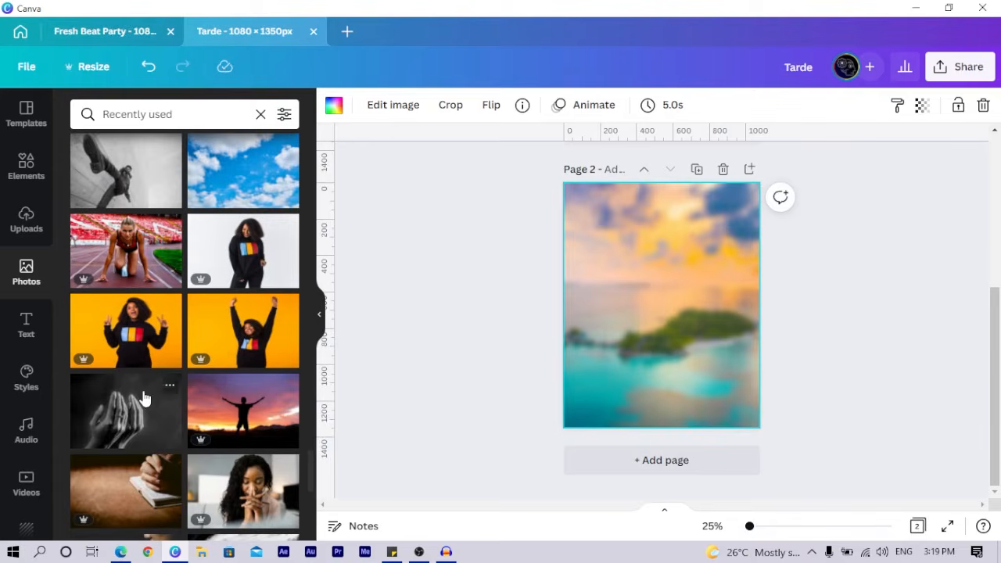
{"action": "scroll", "coordinate": [159, 394], "scroll_direction": "up", "scroll_amount": 1}
{"action": "scroll", "coordinate": [422, 364], "scroll_direction": "up", "scroll_amount": 3}
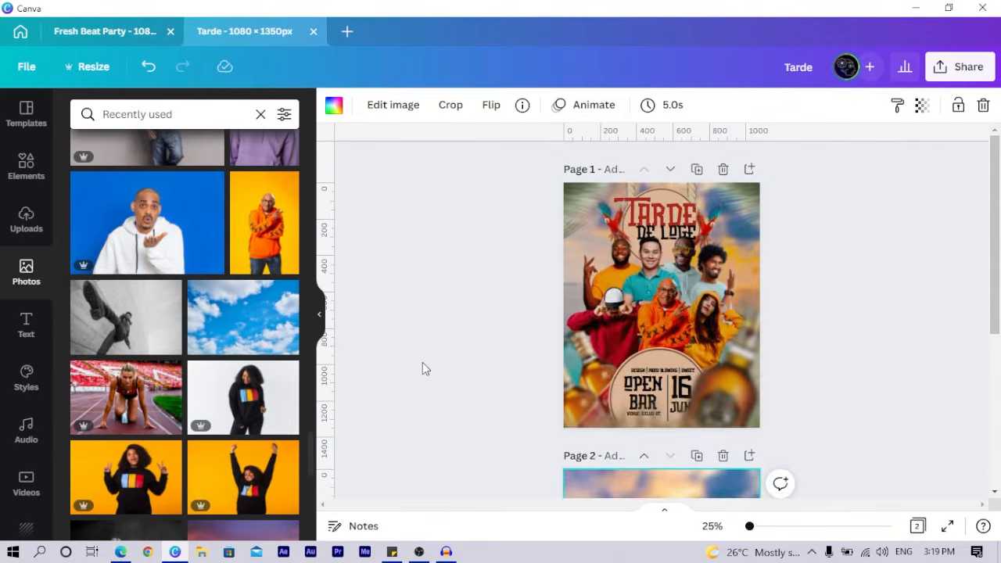
{"action": "scroll", "coordinate": [422, 364], "scroll_direction": "down", "scroll_amount": 2}
{"action": "scroll", "coordinate": [212, 364], "scroll_direction": "down", "scroll_amount": 3}
{"action": "scroll", "coordinate": [211, 364], "scroll_direction": "up", "scroll_amount": 8}
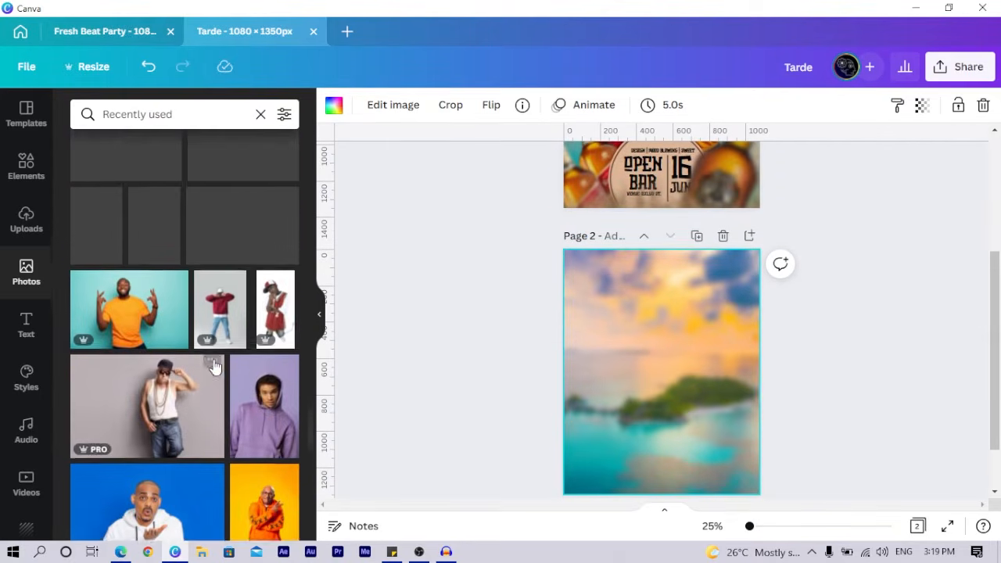
{"action": "scroll", "coordinate": [215, 365], "scroll_direction": "down", "scroll_amount": 3}
{"action": "scroll", "coordinate": [215, 369], "scroll_direction": "up", "scroll_amount": 4}
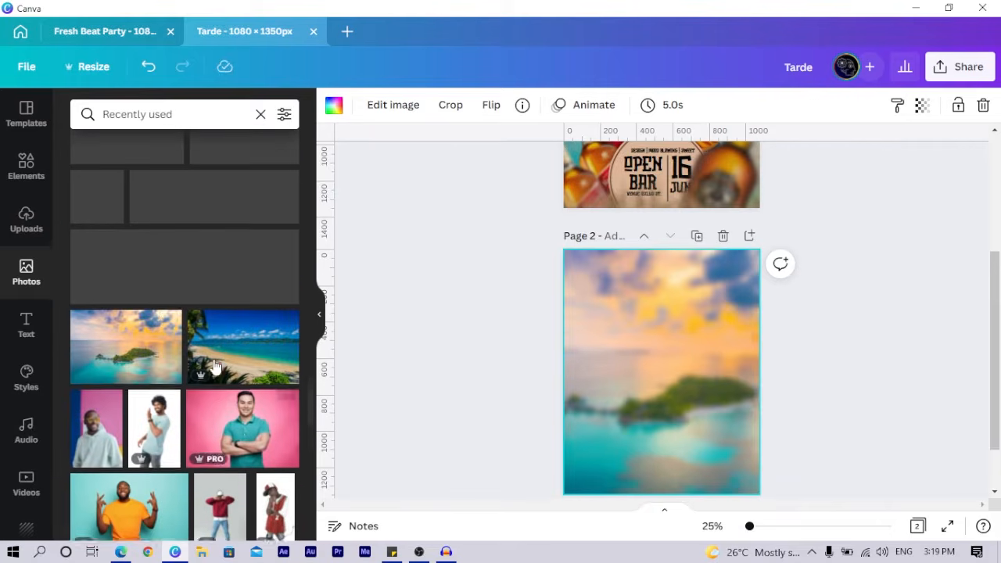
{"action": "scroll", "coordinate": [174, 380], "scroll_direction": "up", "scroll_amount": 4}
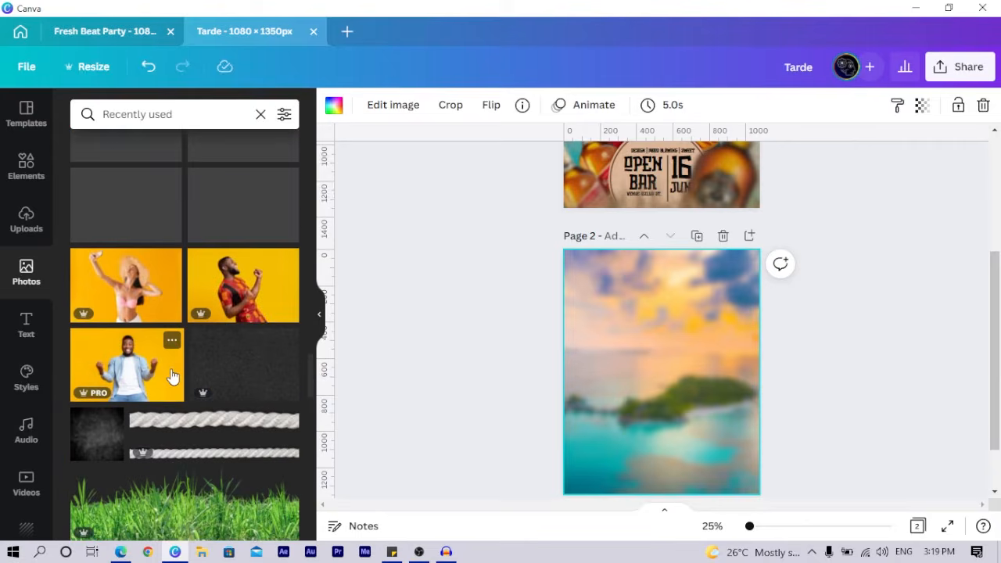
{"action": "scroll", "coordinate": [172, 376], "scroll_direction": "down", "scroll_amount": 5}
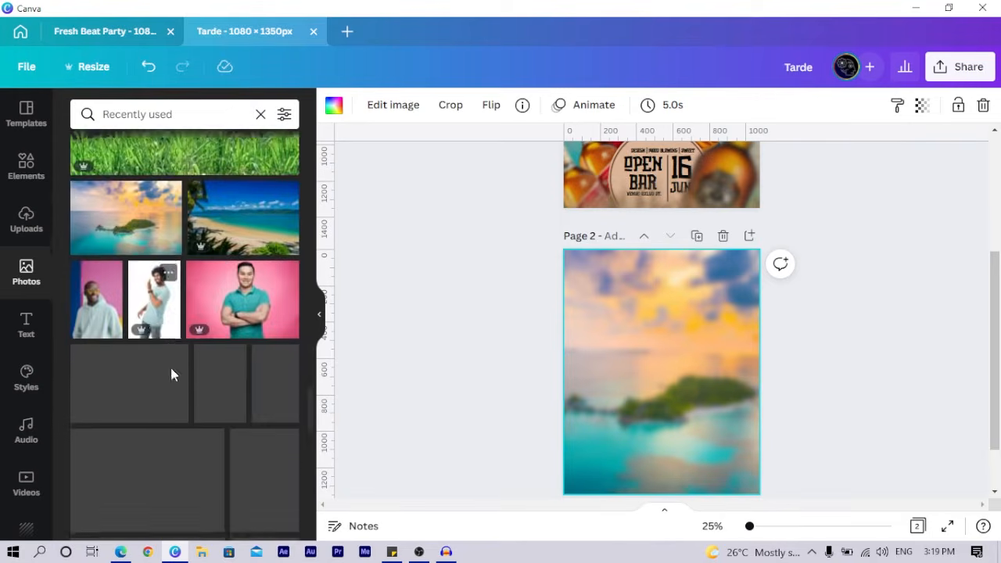
{"action": "scroll", "coordinate": [172, 376], "scroll_direction": "down", "scroll_amount": 10}
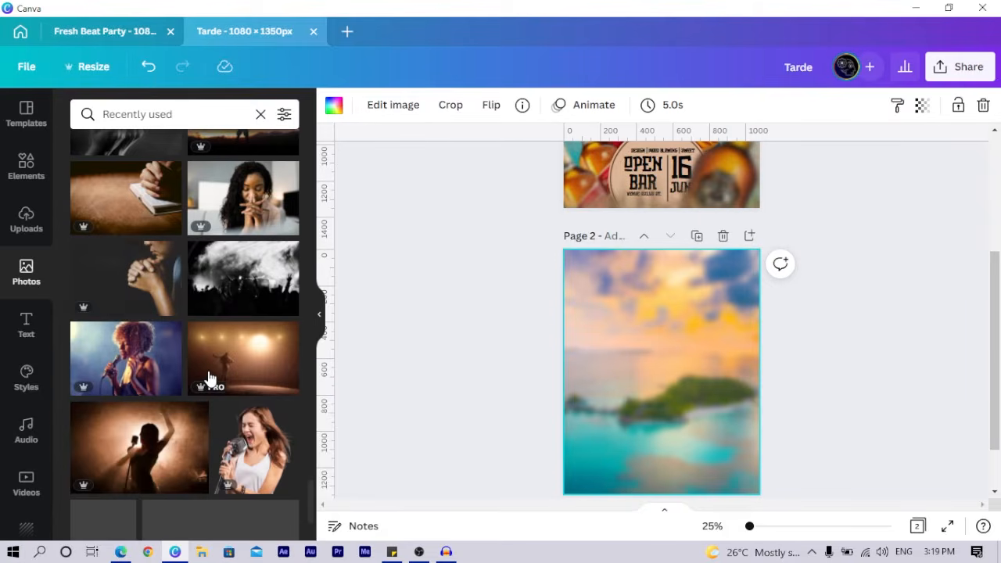
{"action": "scroll", "coordinate": [210, 378], "scroll_direction": "down", "scroll_amount": 2}
{"action": "scroll", "coordinate": [209, 378], "scroll_direction": "down", "scroll_amount": 3}
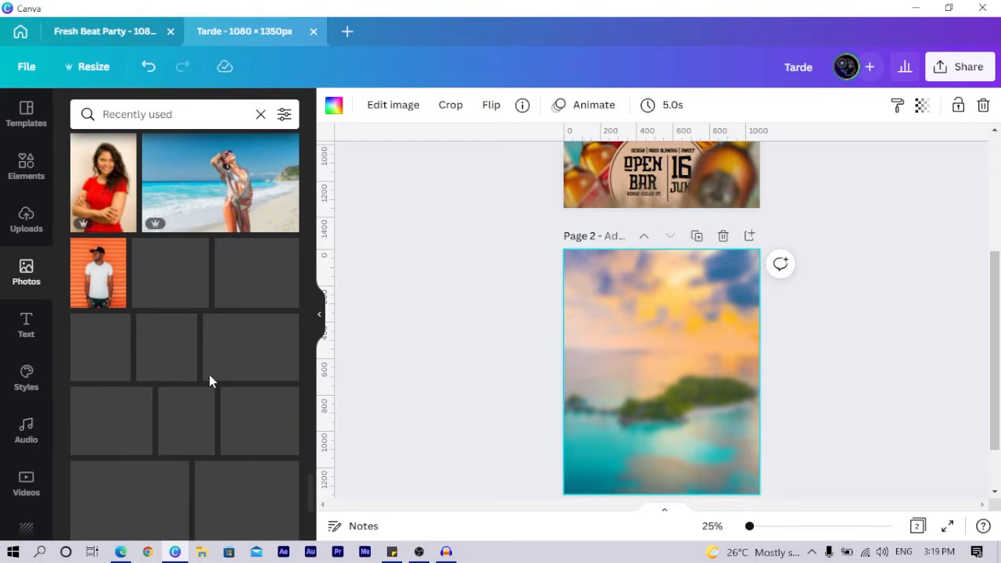
View the details of the photo of the woman in the red top and recheck the page 1 flyer
{"action": "right_click", "coordinate": [112, 189]}
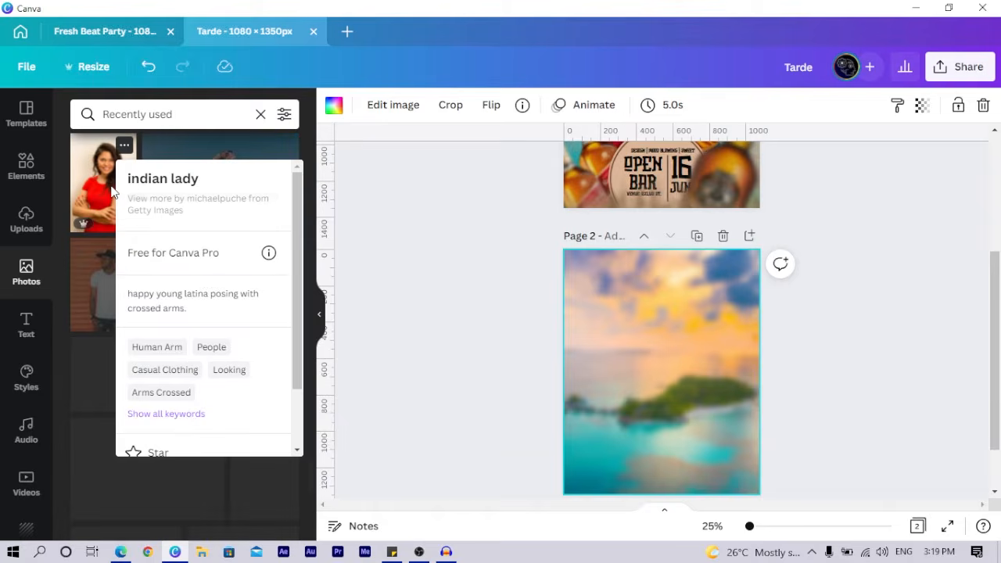
{"action": "left_click", "coordinate": [423, 356]}
{"action": "left_click", "coordinate": [515, 332]}
{"action": "scroll", "coordinate": [516, 332], "scroll_direction": "up", "scroll_amount": 3}
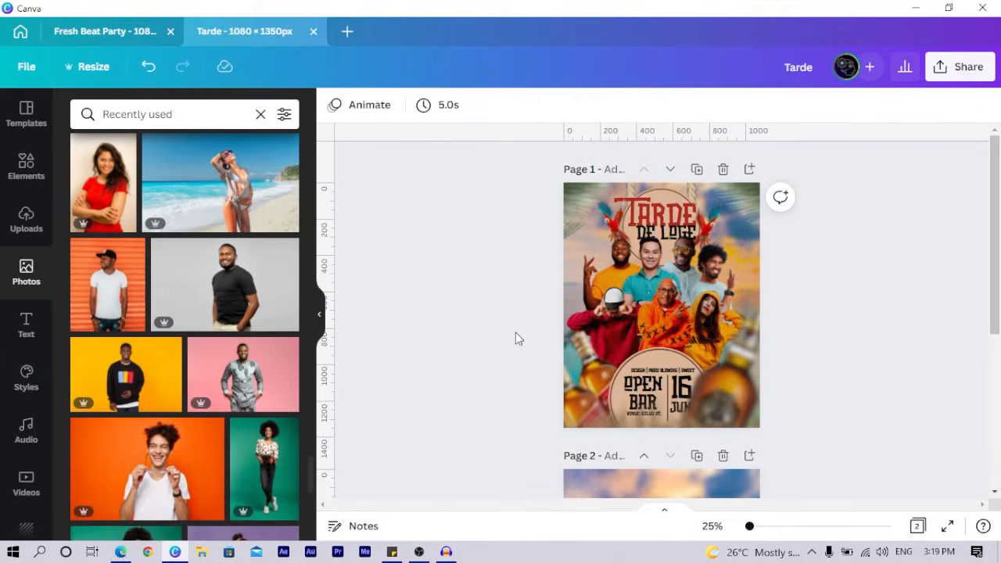
{"action": "scroll", "coordinate": [561, 391], "scroll_direction": "down", "scroll_amount": 3}
Add the recently used photo of the man in the orange hoodie to page 2
{"action": "scroll", "coordinate": [173, 327], "scroll_direction": "up", "scroll_amount": 5}
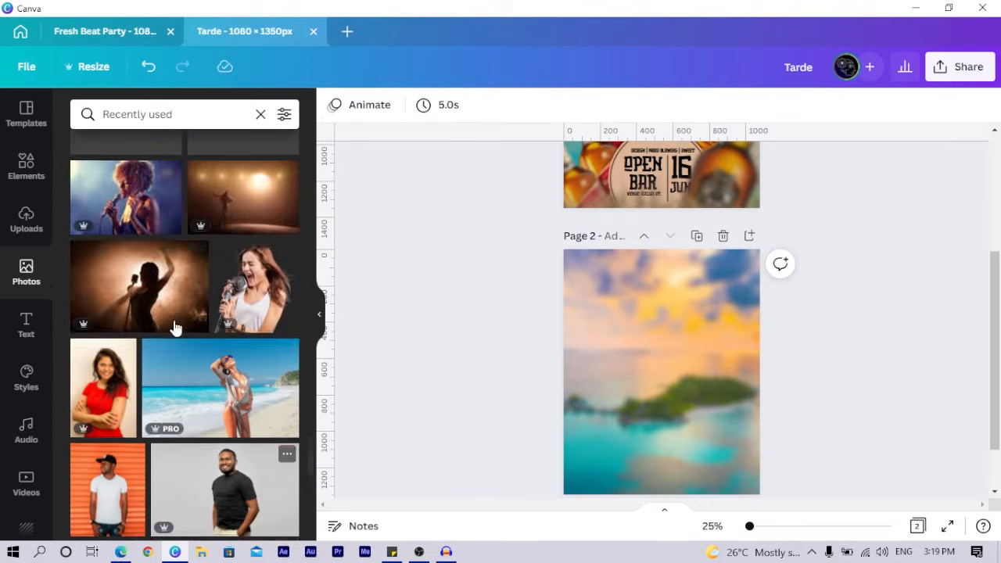
{"action": "scroll", "coordinate": [174, 327], "scroll_direction": "up", "scroll_amount": 2}
{"action": "scroll", "coordinate": [219, 381], "scroll_direction": "up", "scroll_amount": 3}
{"action": "scroll", "coordinate": [219, 381], "scroll_direction": "up", "scroll_amount": 1}
{"action": "left_click", "coordinate": [264, 323]}
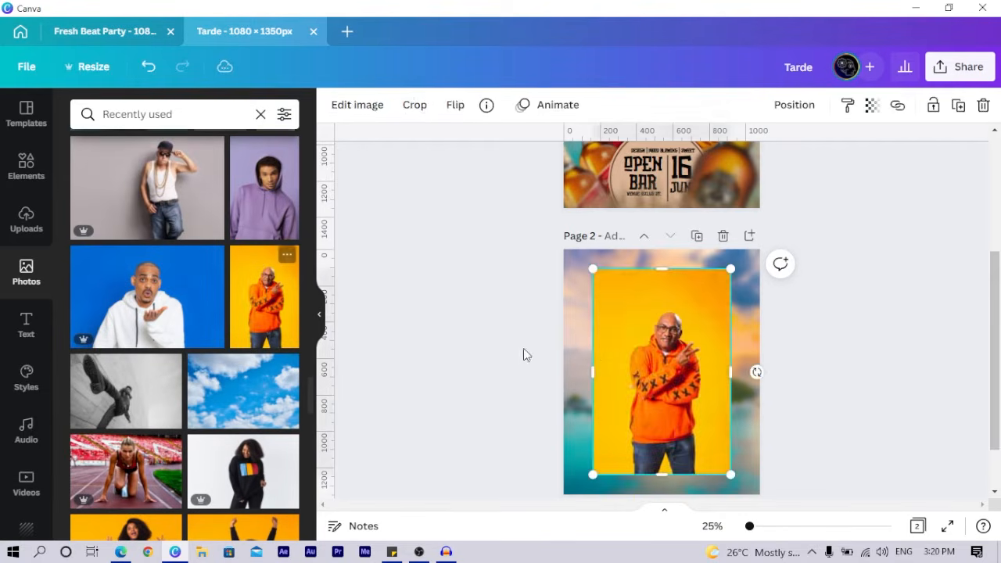
Remove the yellow background from the orange-hoodie man's photo with Background Remover and apply the result
{"action": "scroll", "coordinate": [642, 324], "scroll_direction": "down", "scroll_amount": 1}
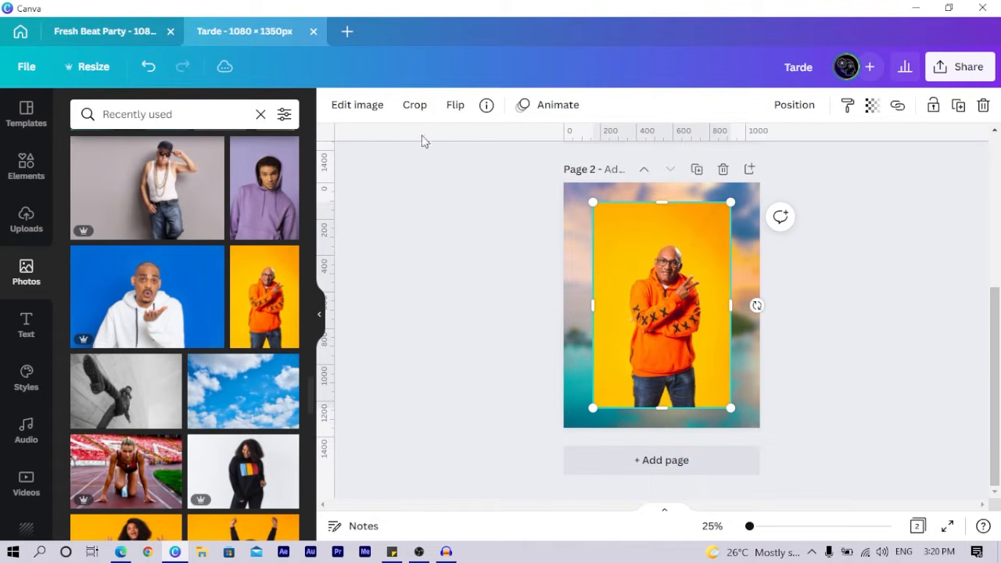
{"action": "left_click", "coordinate": [348, 114]}
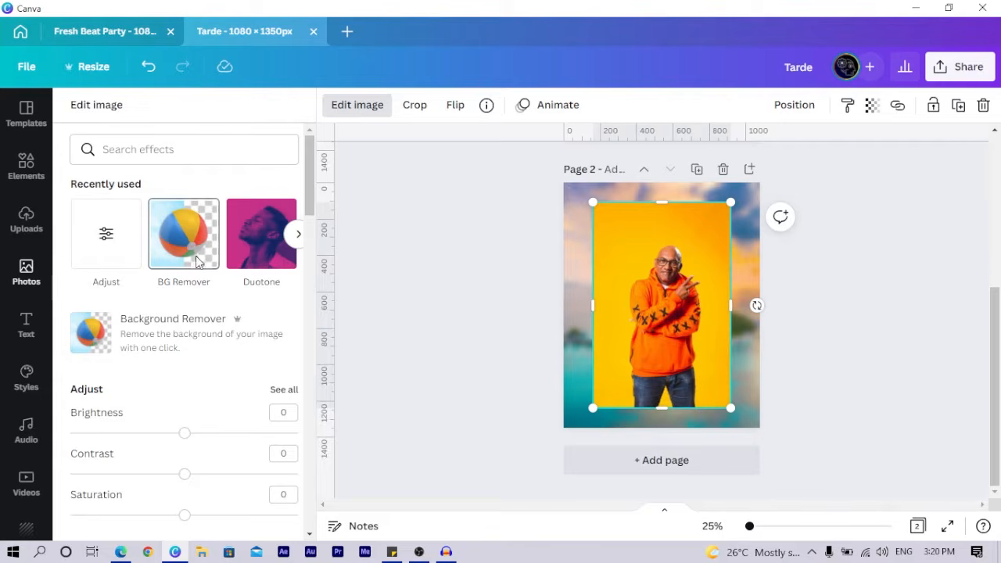
{"action": "left_click", "coordinate": [197, 260]}
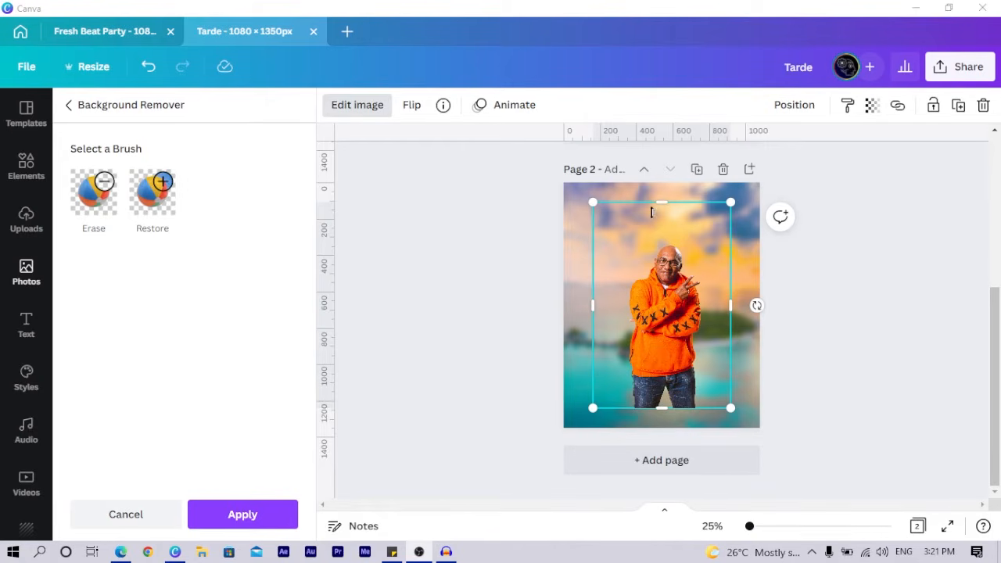
{"action": "left_click", "coordinate": [261, 517]}
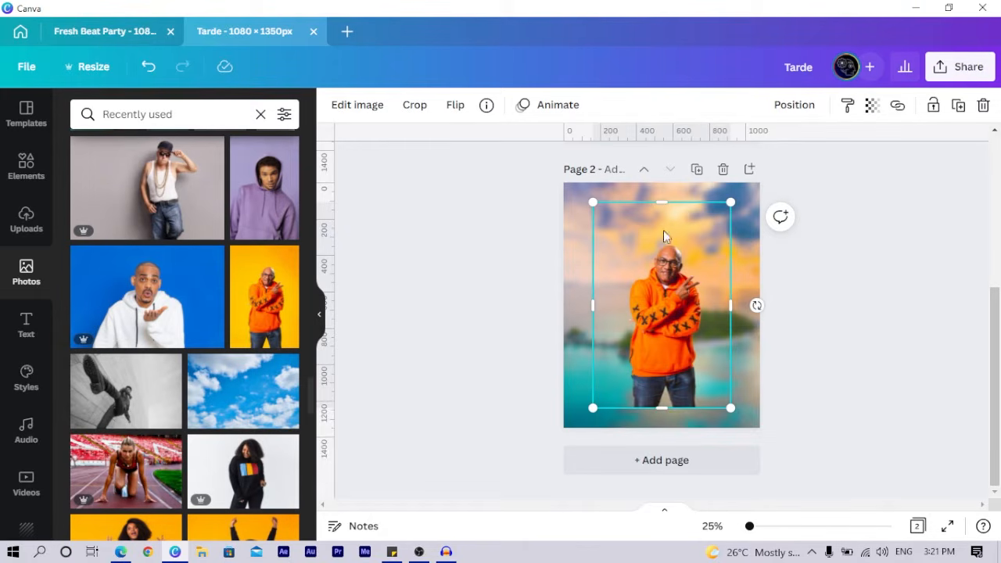
Crop the empty area above the orange-hoodie man and scale the cutout down, keeping it near the middle of page 2
{"action": "left_click_drag", "start_coordinate": [659, 205], "coordinate": [658, 237]}
{"action": "left_click_drag", "start_coordinate": [590, 406], "coordinate": [644, 329]}
{"action": "scroll", "coordinate": [184, 226], "scroll_direction": "up", "scroll_amount": 1}
{"action": "scroll", "coordinate": [507, 295], "scroll_direction": "up", "scroll_amount": 4}
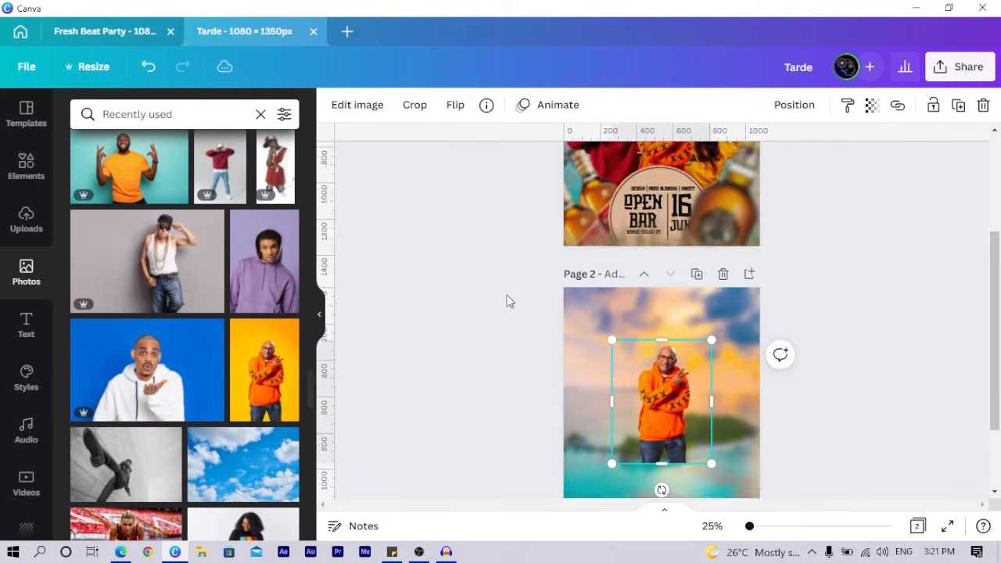
{"action": "scroll", "coordinate": [508, 301], "scroll_direction": "down", "scroll_amount": 4}
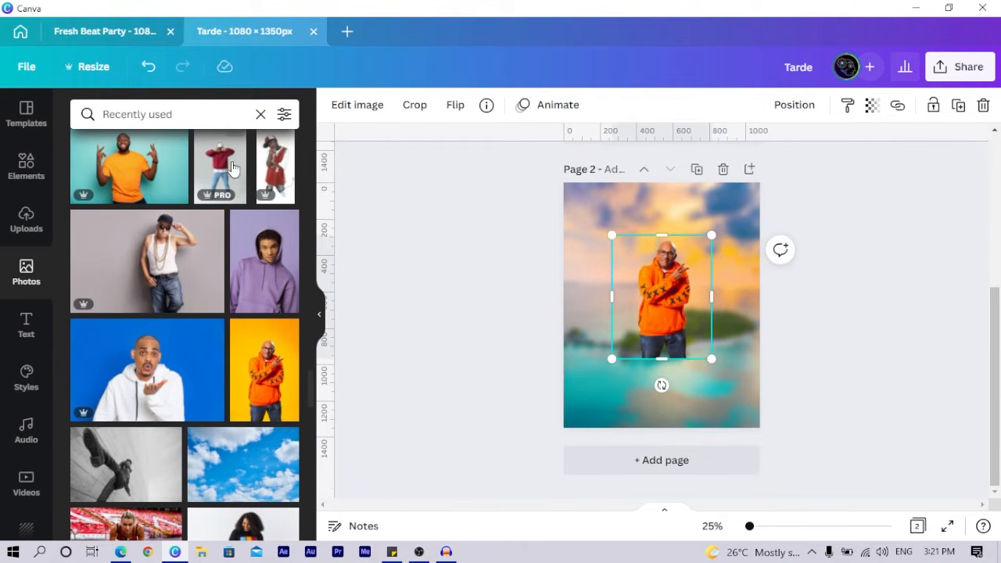
Add the photo of the man in the maroon sweater to page 2 and open it for image editing
{"action": "left_click_drag", "start_coordinate": [239, 170], "coordinate": [661, 350]}
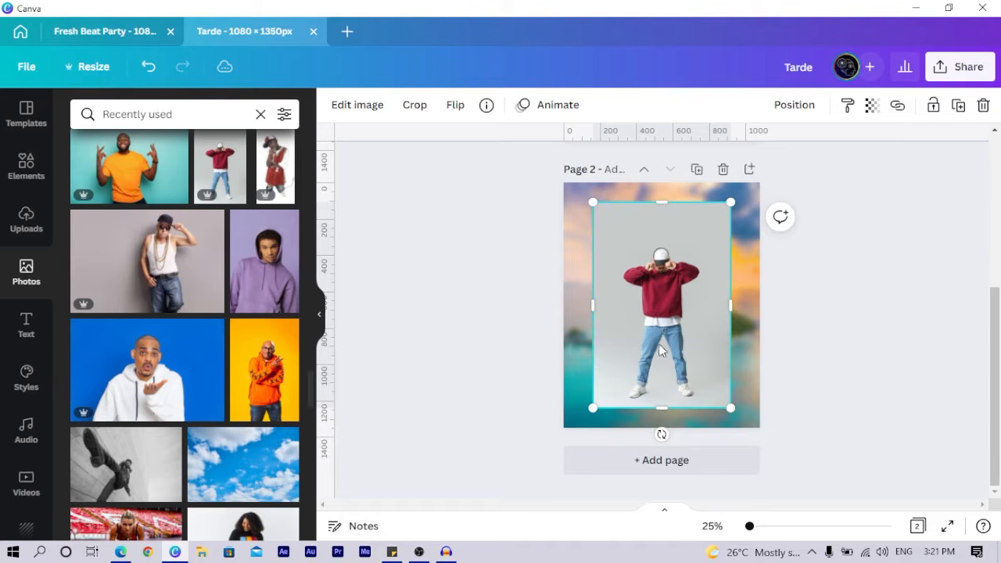
{"action": "left_click", "coordinate": [357, 105]}
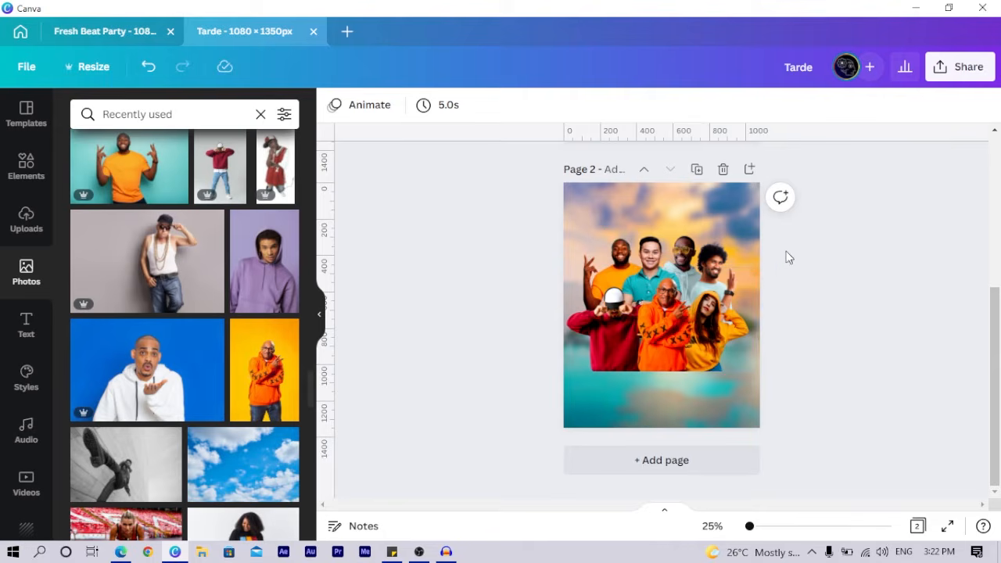
{"action": "left_click_drag", "start_coordinate": [581, 370], "coordinate": [689, 348]}
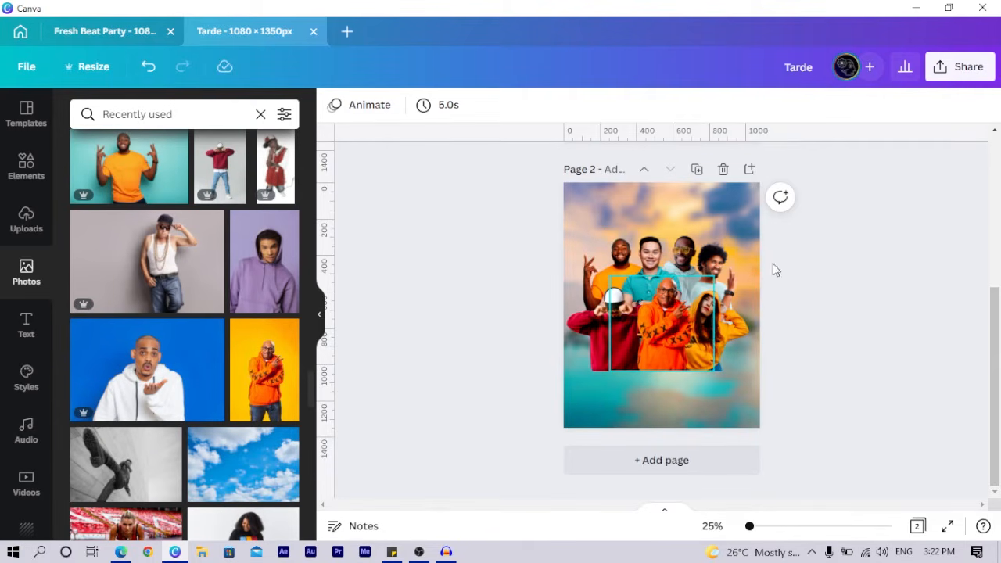
{"action": "left_click_drag", "start_coordinate": [613, 327], "coordinate": [736, 320]}
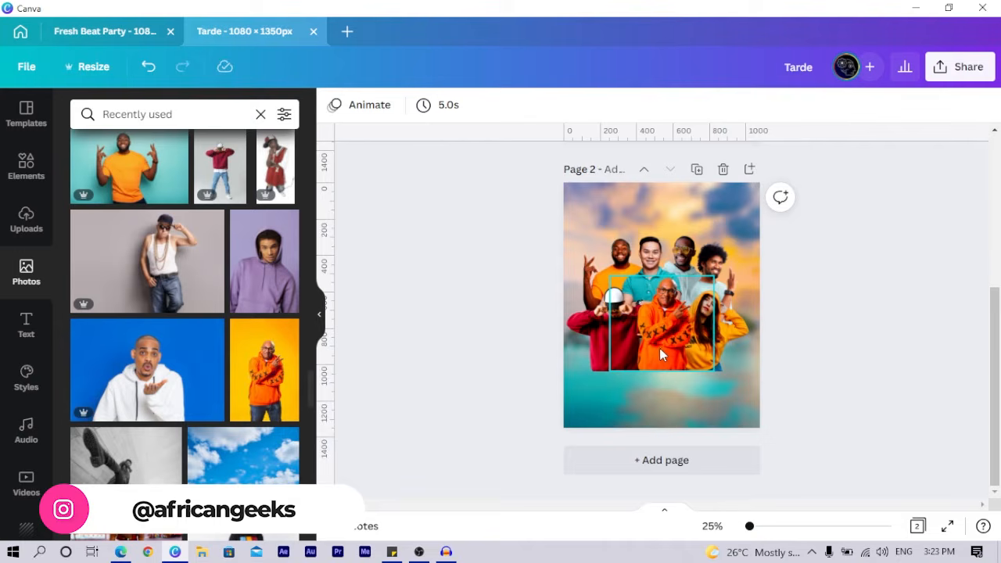
Open the full image adjustments of the man in the orange hoodie and select his filter code
{"action": "left_click", "coordinate": [663, 308]}
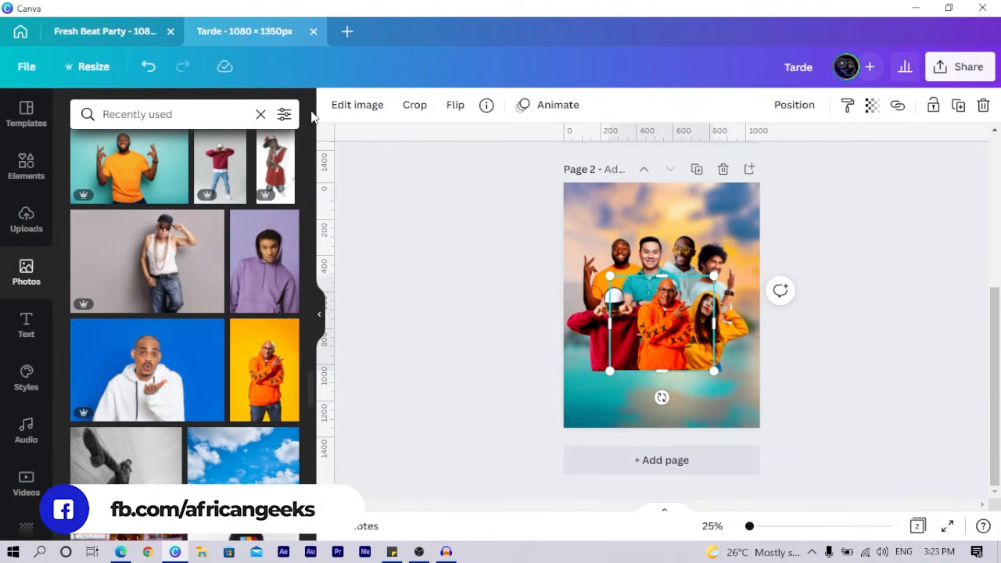
{"action": "left_click", "coordinate": [374, 110]}
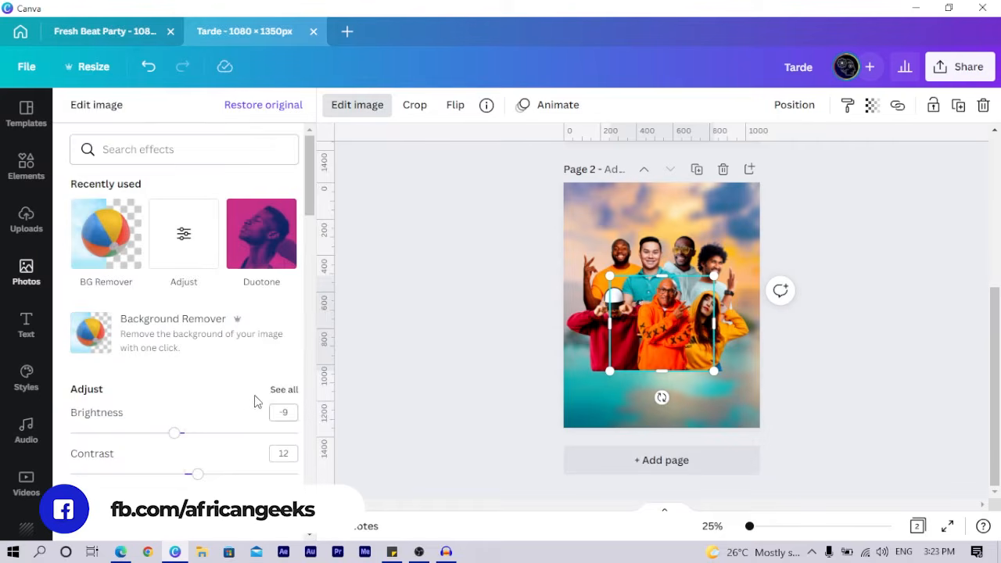
{"action": "left_click", "coordinate": [282, 389]}
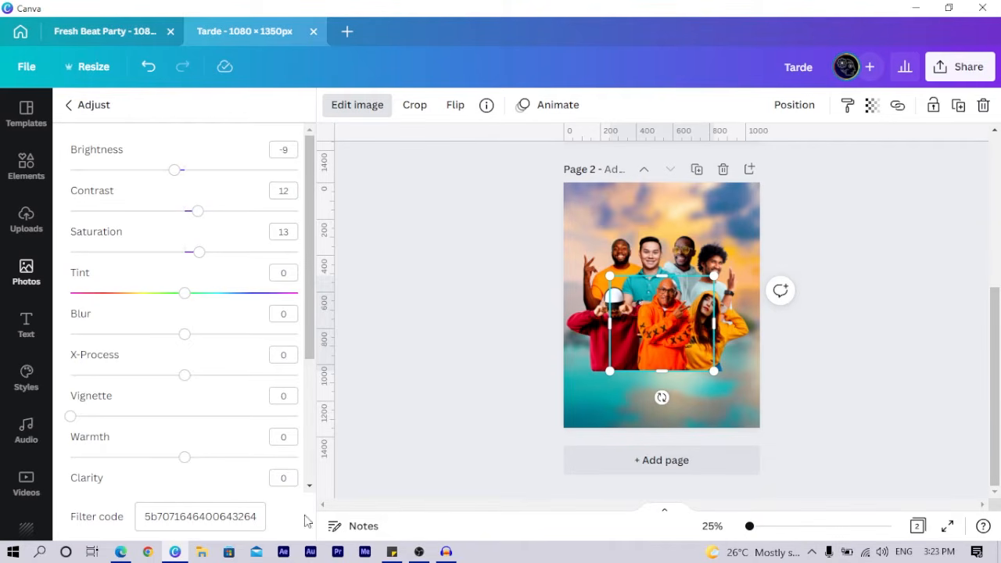
{"action": "double_click", "coordinate": [212, 520]}
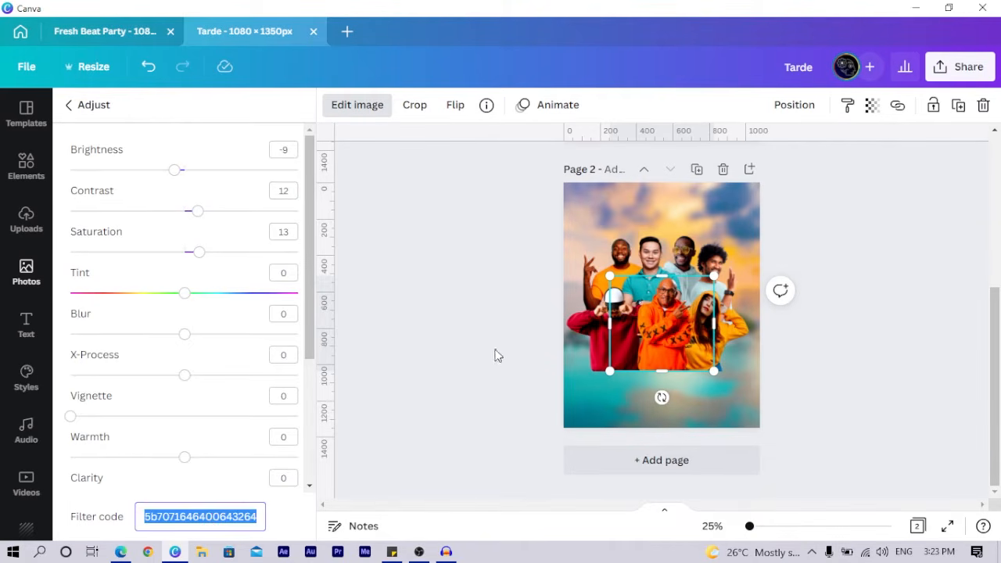
Set Blur to -10 in the image adjustments of the man in the maroon sweater
{"action": "left_click", "coordinate": [586, 333]}
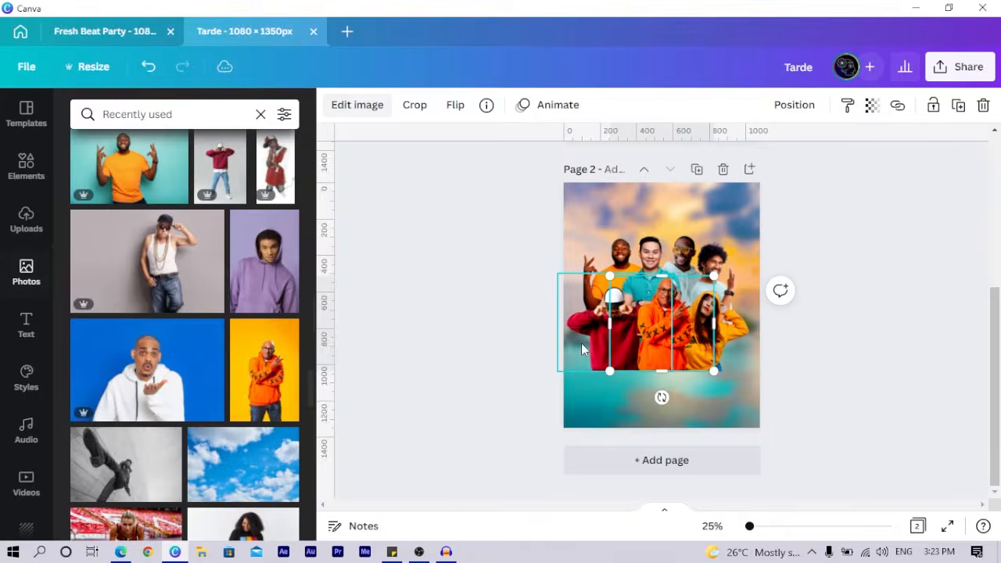
{"action": "left_click", "coordinate": [357, 110]}
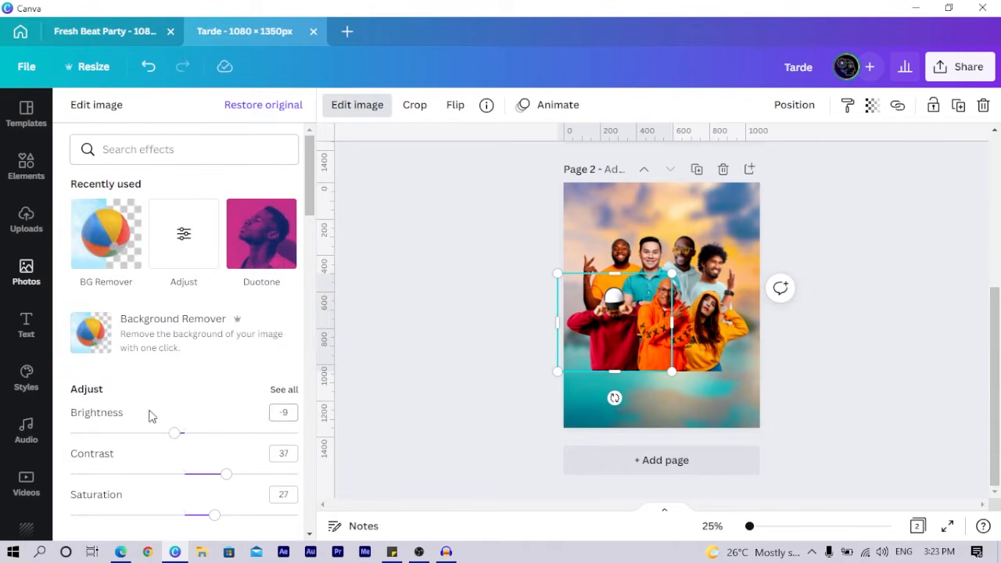
{"action": "left_click", "coordinate": [283, 390]}
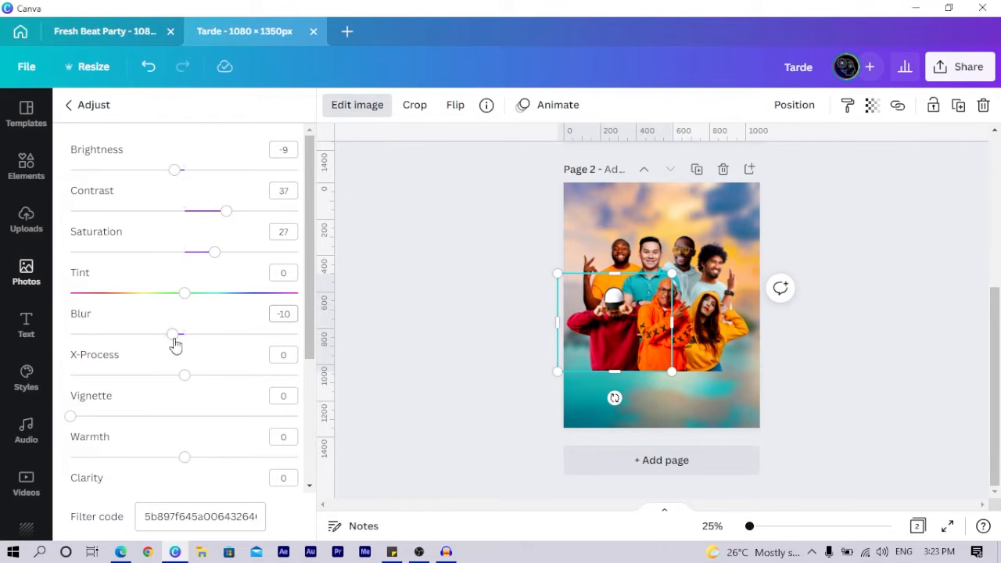
{"action": "left_click", "coordinate": [429, 254]}
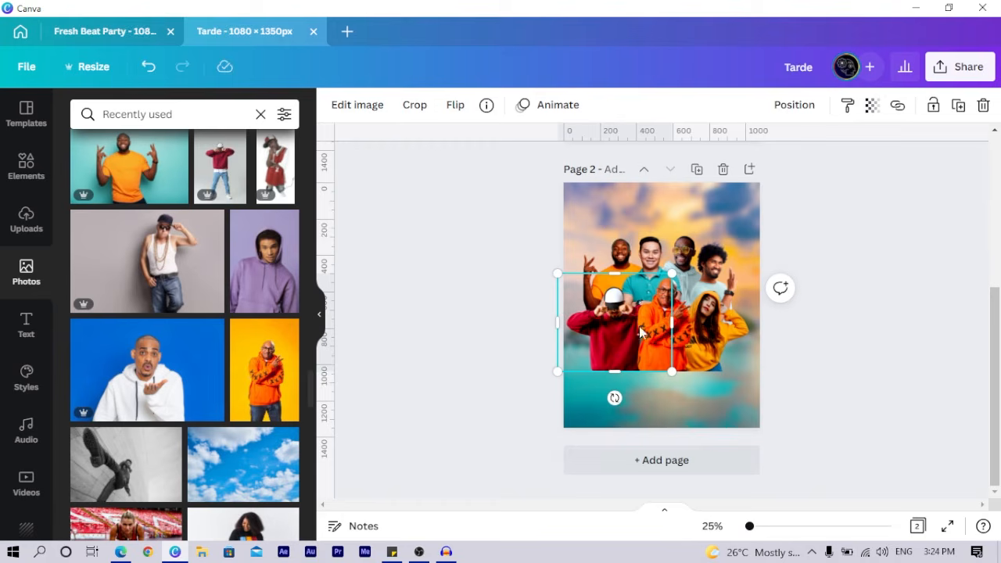
{"action": "left_click", "coordinate": [458, 287]}
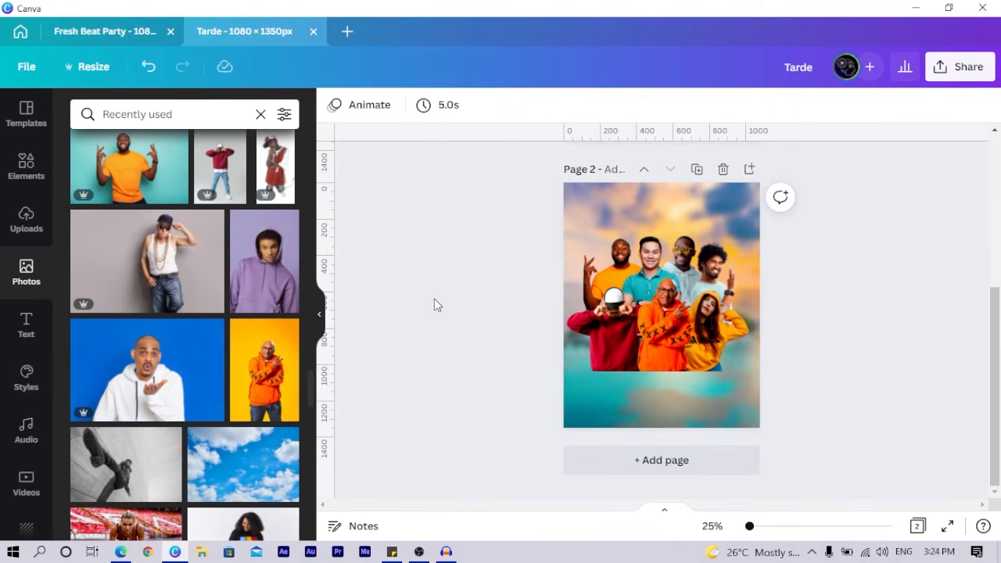
Add a solid circle to page 2 and recolour it with the peach document colour
{"action": "scroll", "coordinate": [436, 305], "scroll_direction": "up", "scroll_amount": 4}
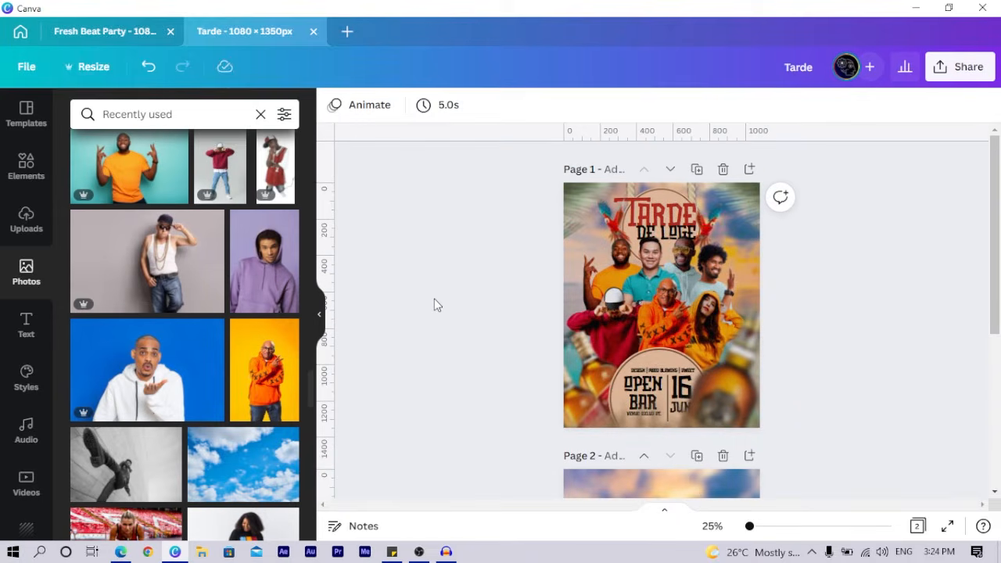
{"action": "scroll", "coordinate": [437, 305], "scroll_direction": "down", "scroll_amount": 4}
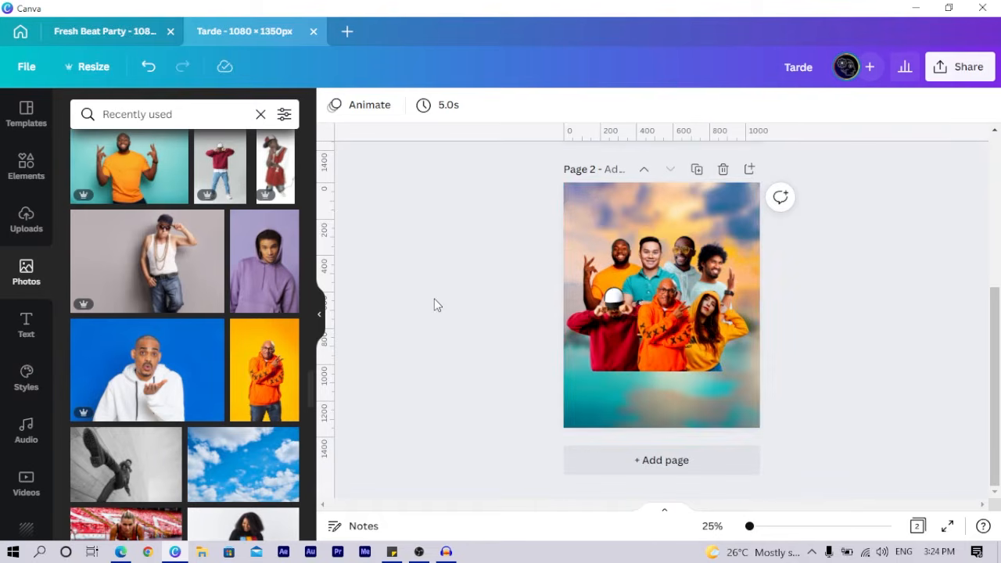
{"action": "key", "text": "ctrl+v"}
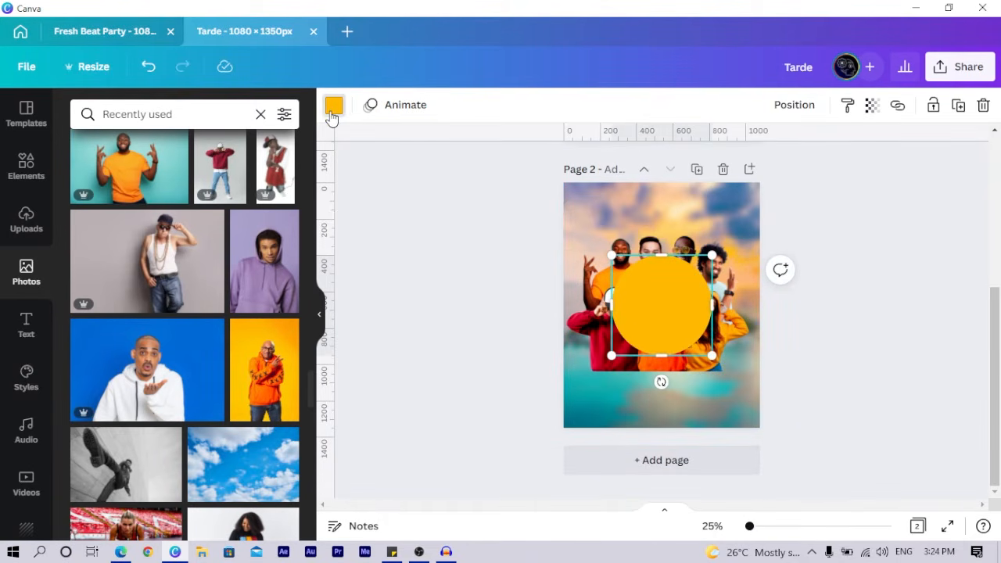
{"action": "left_click", "coordinate": [331, 110]}
{"action": "left_click", "coordinate": [243, 186]}
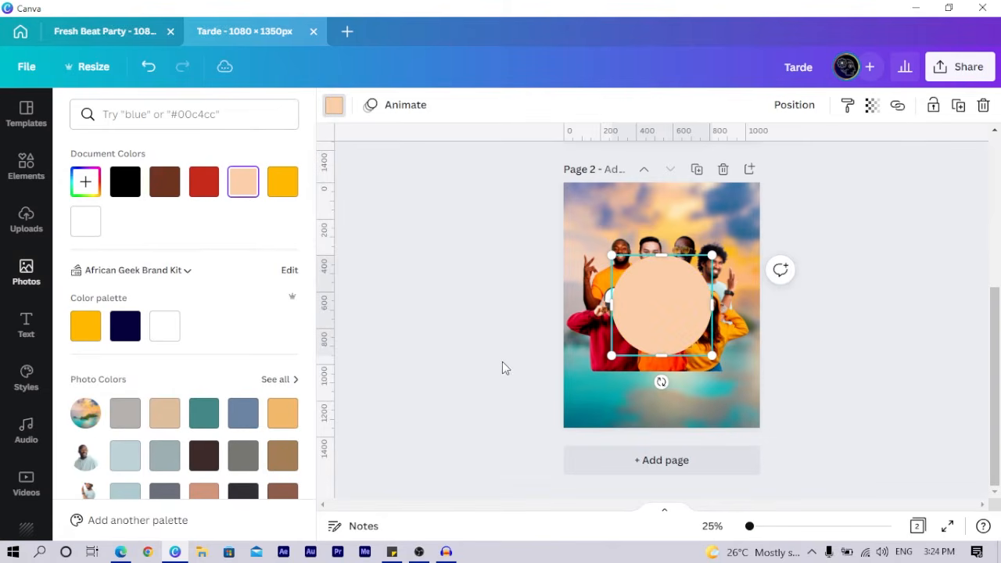
Place the peach circle over the lower edge of page 2 and align it to the page's horizontal centre
{"action": "scroll", "coordinate": [518, 353], "scroll_direction": "up", "scroll_amount": 3}
{"action": "scroll", "coordinate": [519, 358], "scroll_direction": "down", "scroll_amount": 3}
{"action": "left_click_drag", "start_coordinate": [642, 316], "coordinate": [640, 398]}
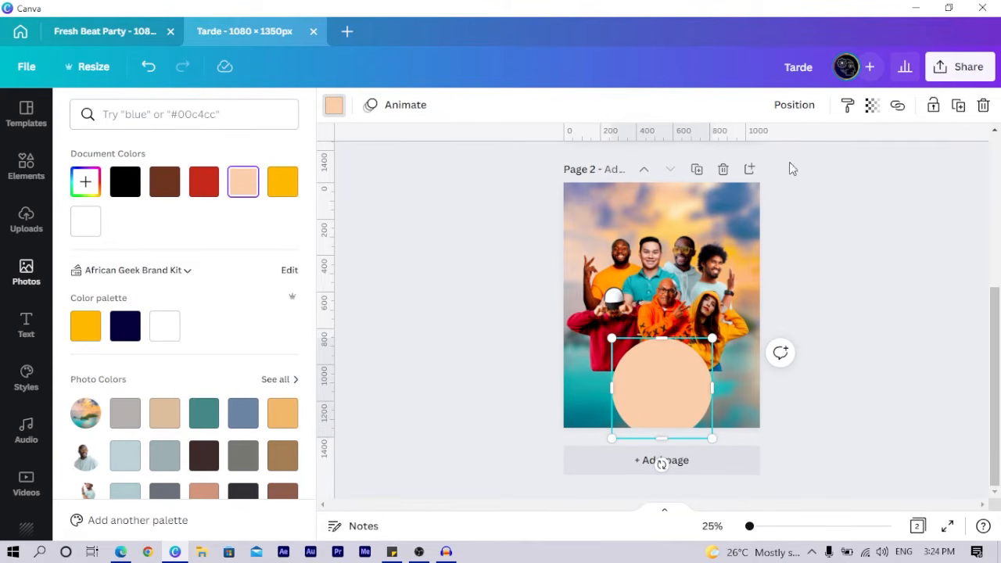
{"action": "left_click", "coordinate": [786, 110]}
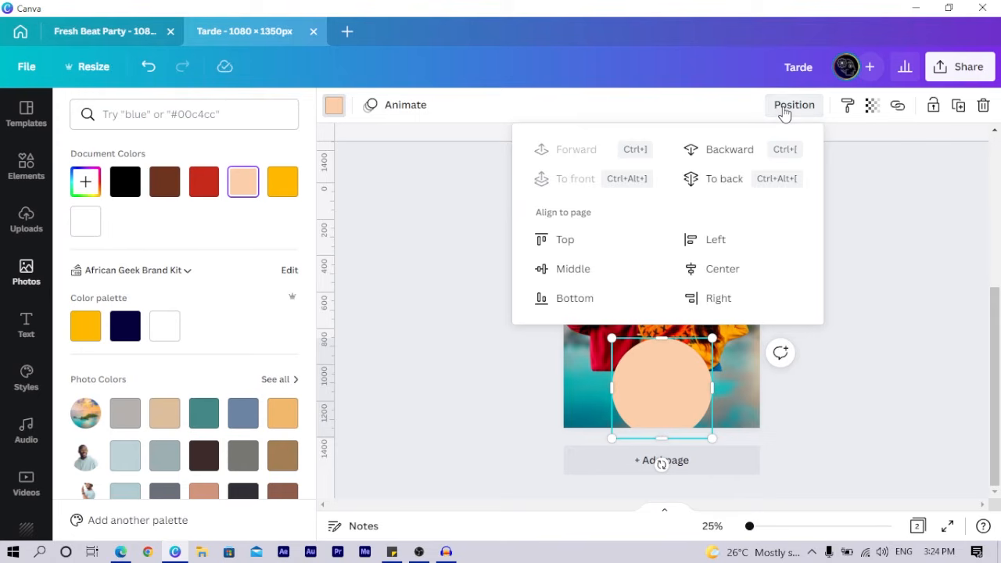
{"action": "left_click", "coordinate": [722, 273]}
{"action": "left_click", "coordinate": [451, 322]}
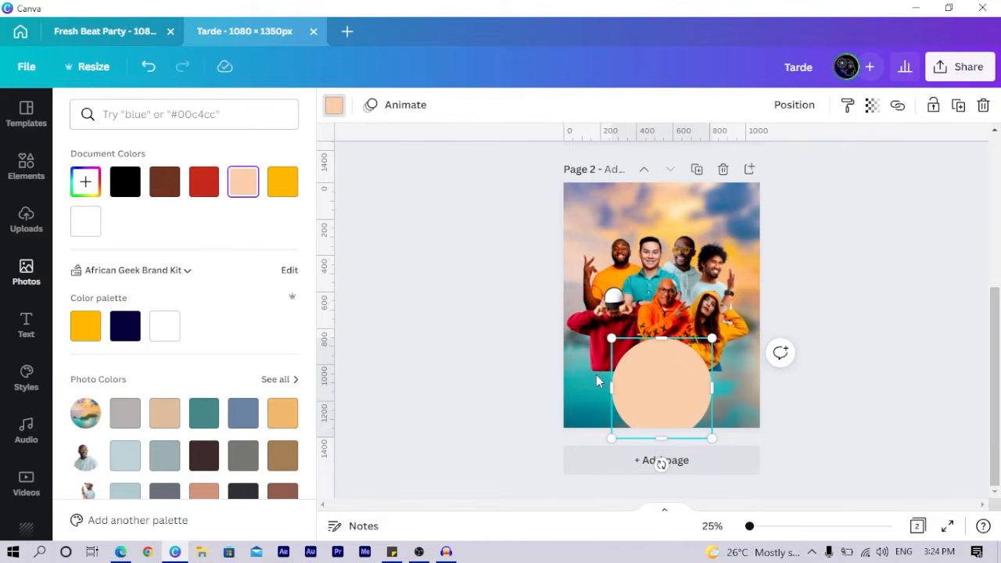
Search the elements for "circle" and add the ring outline to page 2 in brown
{"action": "left_click", "coordinate": [24, 166]}
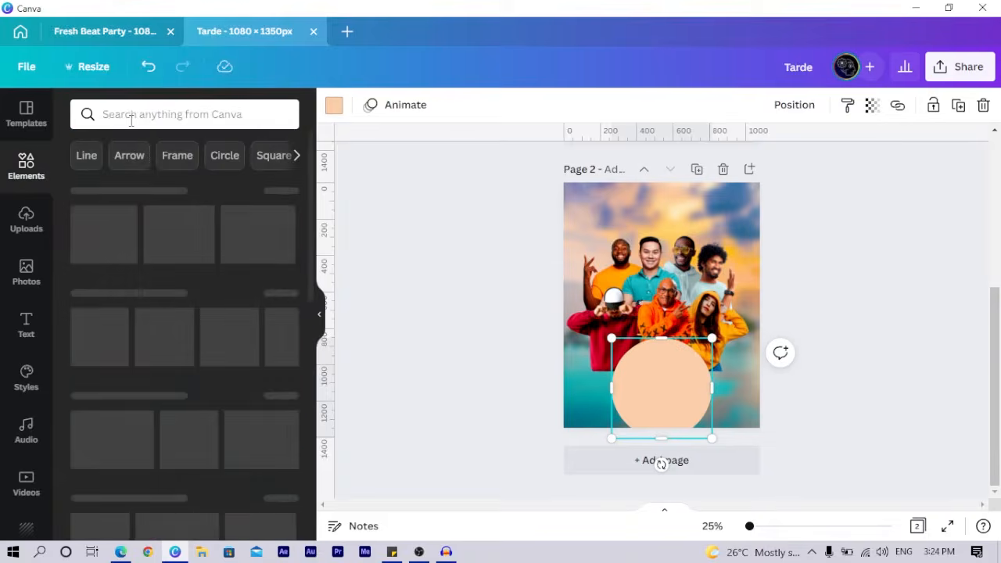
{"action": "left_click", "coordinate": [132, 115]}
{"action": "type", "text": "circle"}
{"action": "key", "text": "Return"}
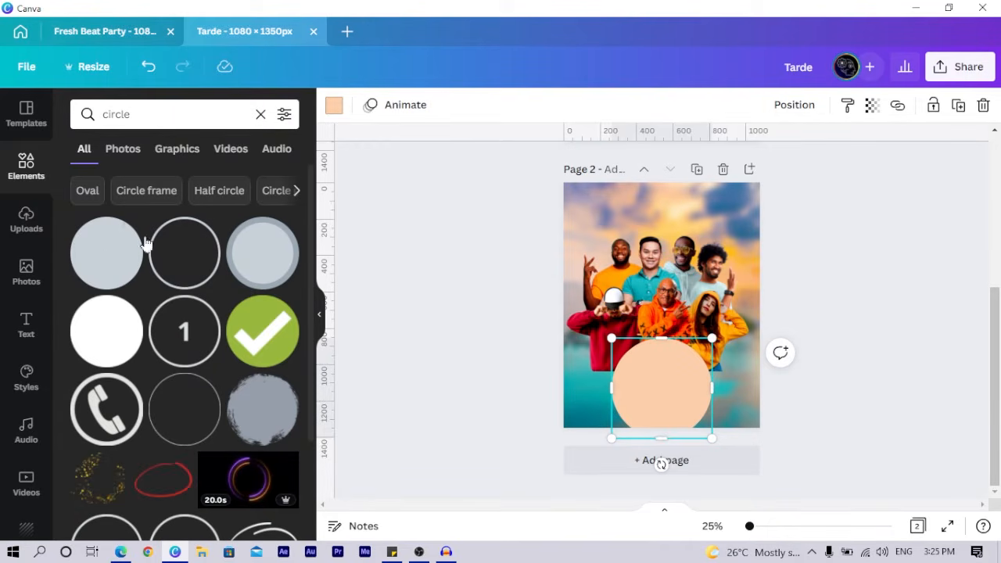
{"action": "left_click", "coordinate": [188, 270]}
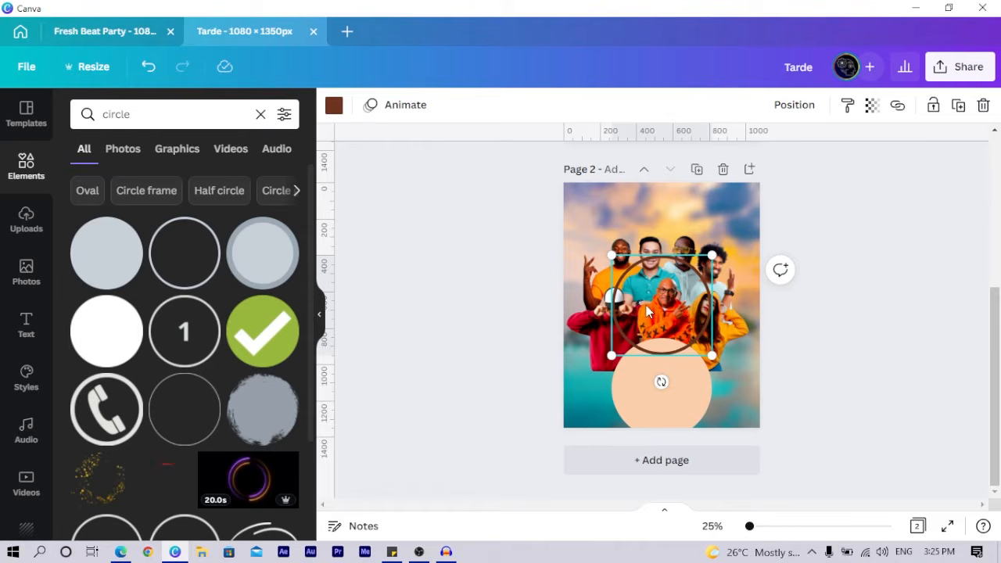
Centre the brown ring over the peach circle and scale it to about 515 × 515 so it sits just inside the edge
{"action": "left_click_drag", "start_coordinate": [646, 312], "coordinate": [646, 386]}
{"action": "left_click_drag", "start_coordinate": [608, 442], "coordinate": [613, 440]}
{"action": "left_click", "coordinate": [456, 407]}
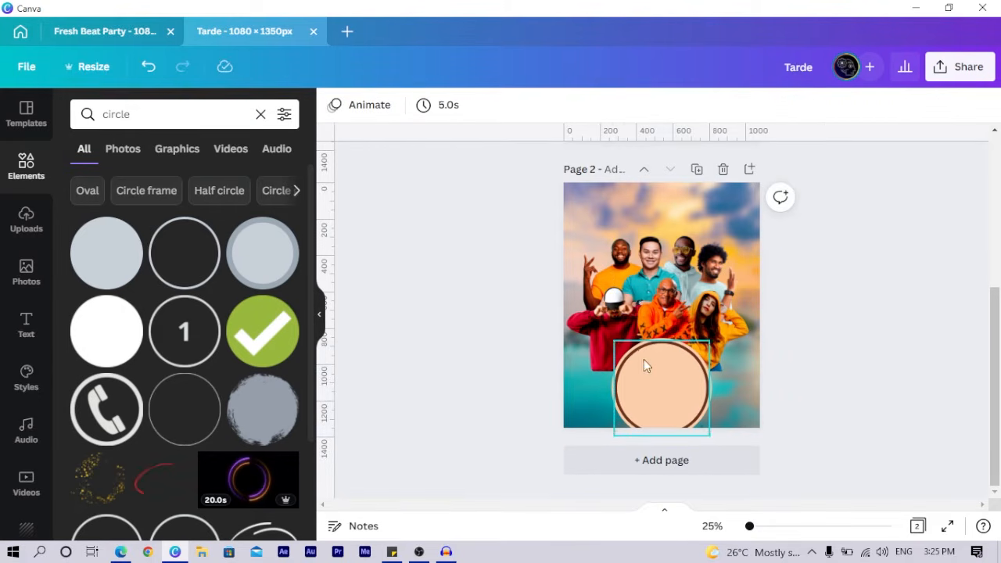
{"action": "left_click", "coordinate": [640, 427]}
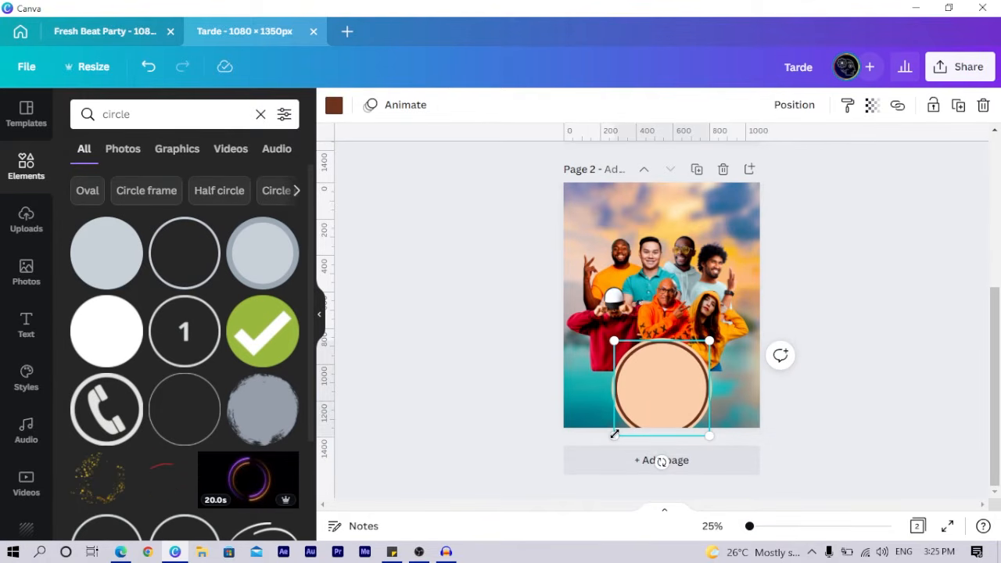
{"action": "mouse_move", "coordinate": [615, 435]}
{"action": "left_mouse_down"}
{"action": "mouse_move", "coordinate": [628, 431]}
{"action": "mouse_move", "coordinate": [620, 434]}
{"action": "left_mouse_up"}
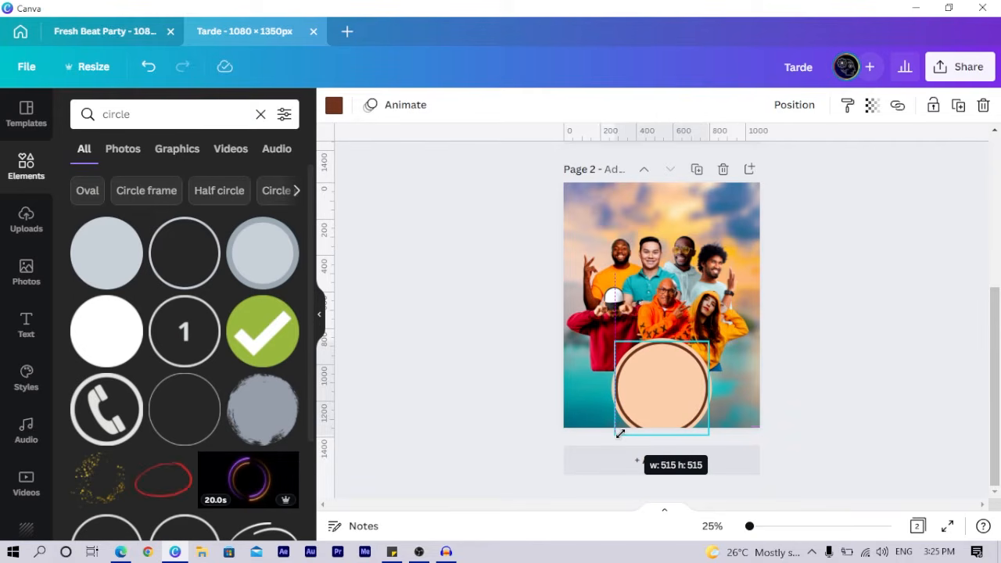
{"action": "left_click_drag", "start_coordinate": [621, 434], "coordinate": [620, 433]}
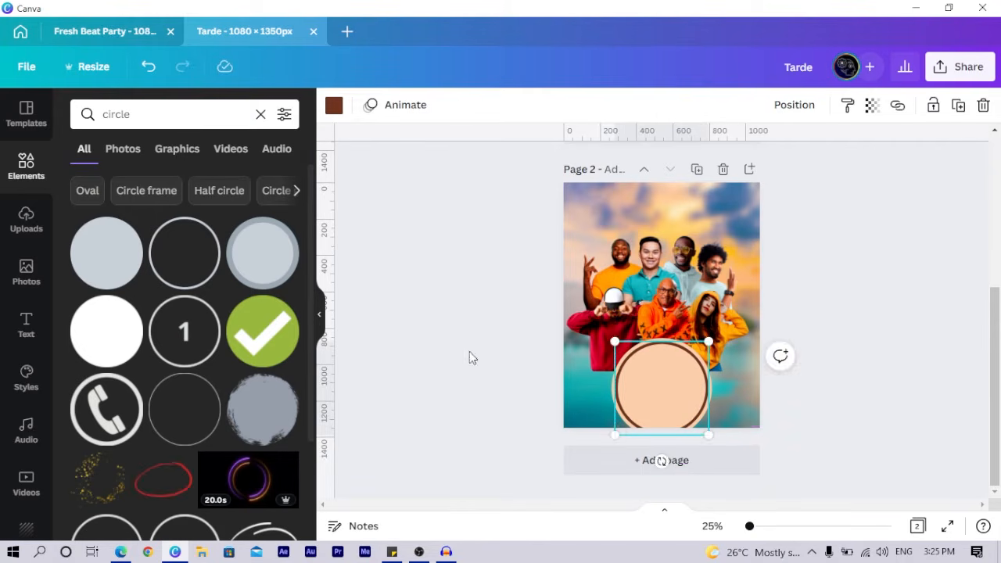
{"action": "left_click", "coordinate": [391, 316]}
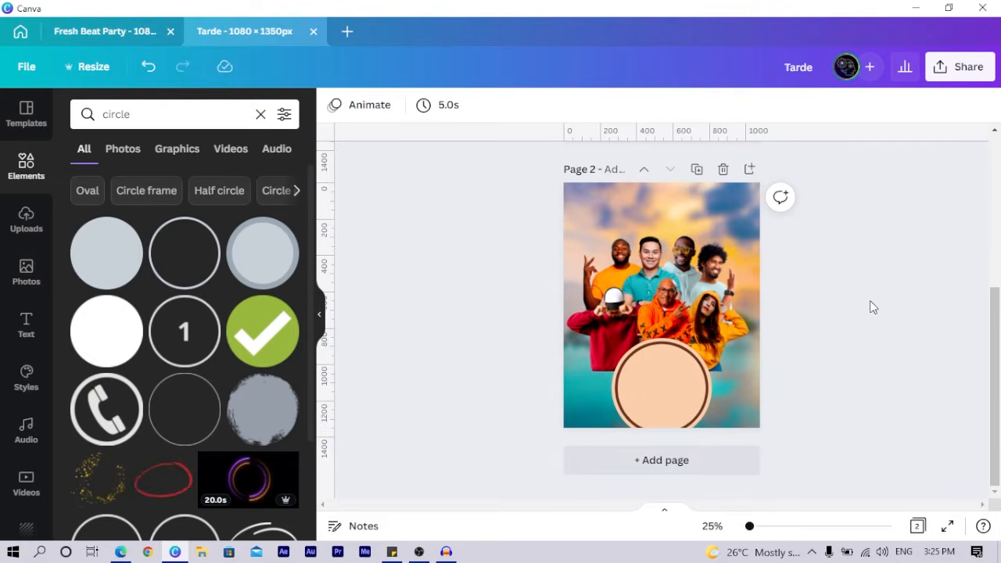
Copy the peach circle with its brown ring and place the copy centred over the upper edge of page 2
{"action": "scroll", "coordinate": [877, 298], "scroll_direction": "up", "scroll_amount": 3}
{"action": "scroll", "coordinate": [670, 469], "scroll_direction": "down", "scroll_amount": 3}
{"action": "left_click", "coordinate": [637, 426]}
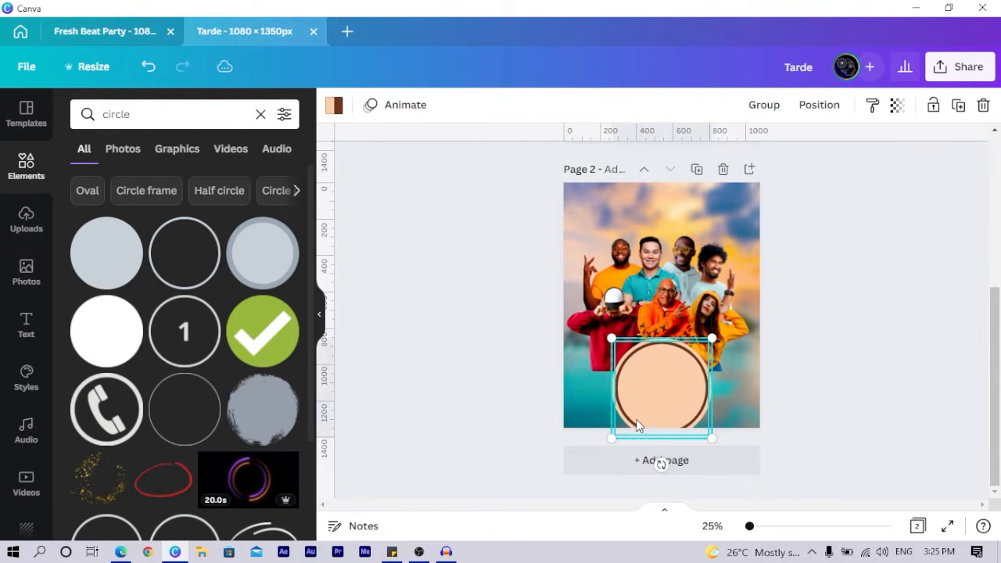
{"action": "left_click_drag", "start_coordinate": [646, 422], "coordinate": [640, 234]}
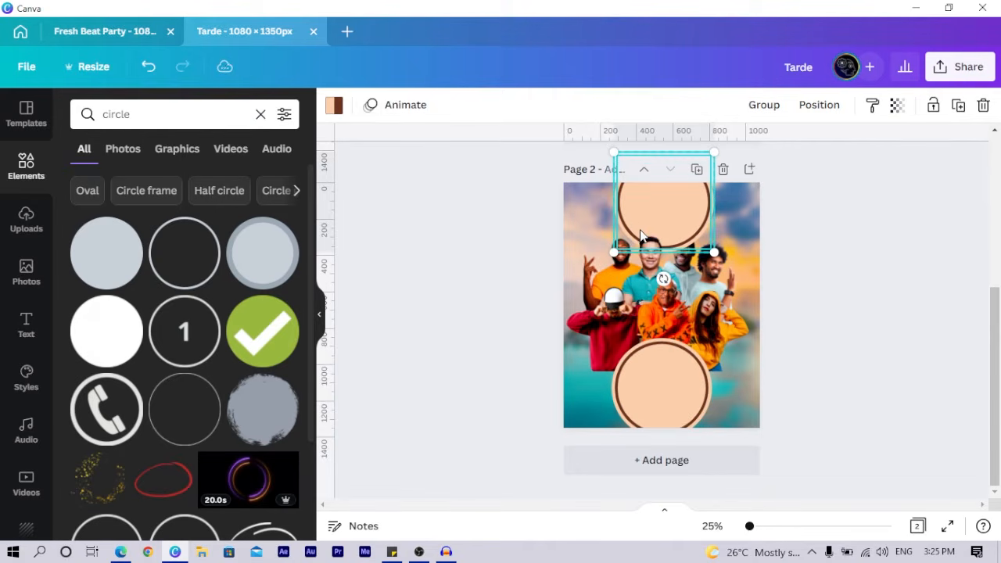
{"action": "left_click_drag", "start_coordinate": [651, 199], "coordinate": [649, 197]}
Send the upper peach circle and ring behind the people and compare the layout with the page 1 flyer
{"action": "left_click", "coordinate": [806, 106]}
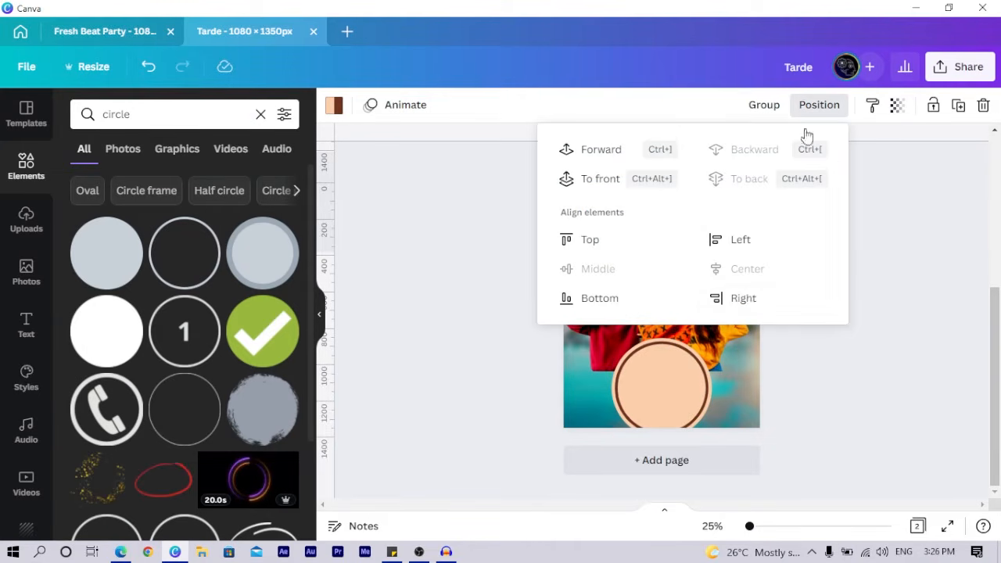
{"action": "left_click", "coordinate": [882, 275]}
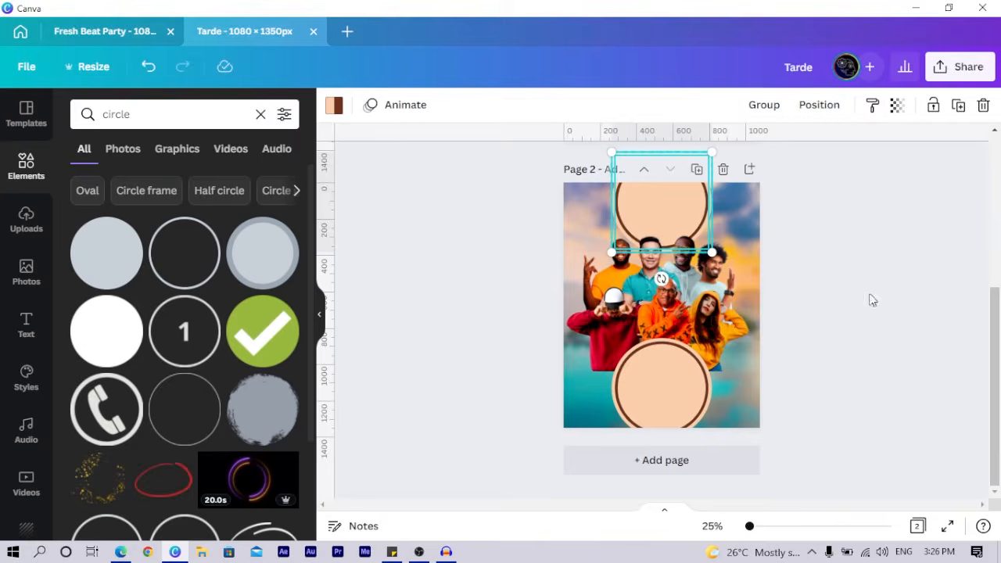
{"action": "scroll", "coordinate": [860, 296], "scroll_direction": "up", "scroll_amount": 4}
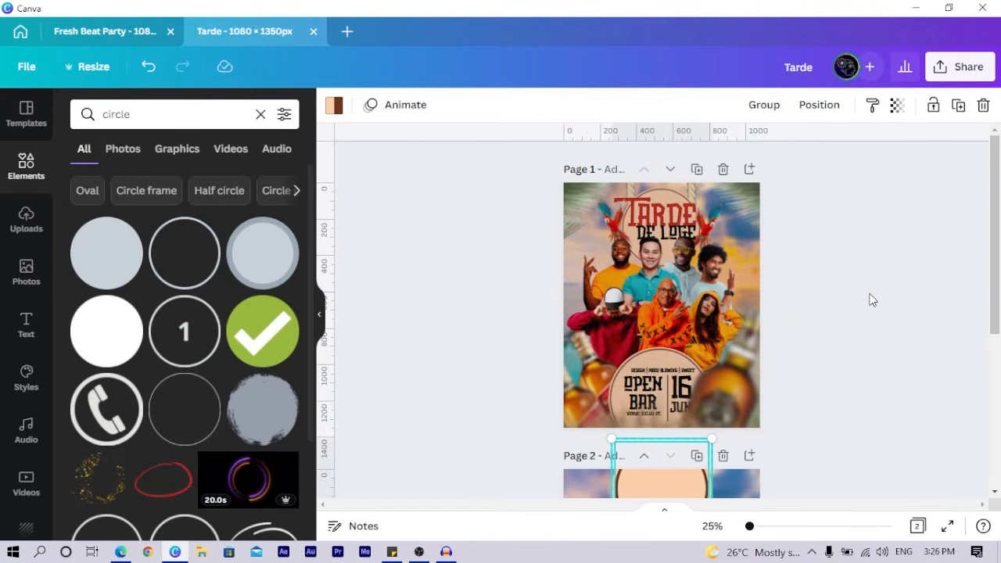
{"action": "scroll", "coordinate": [866, 313], "scroll_direction": "down", "scroll_amount": 4}
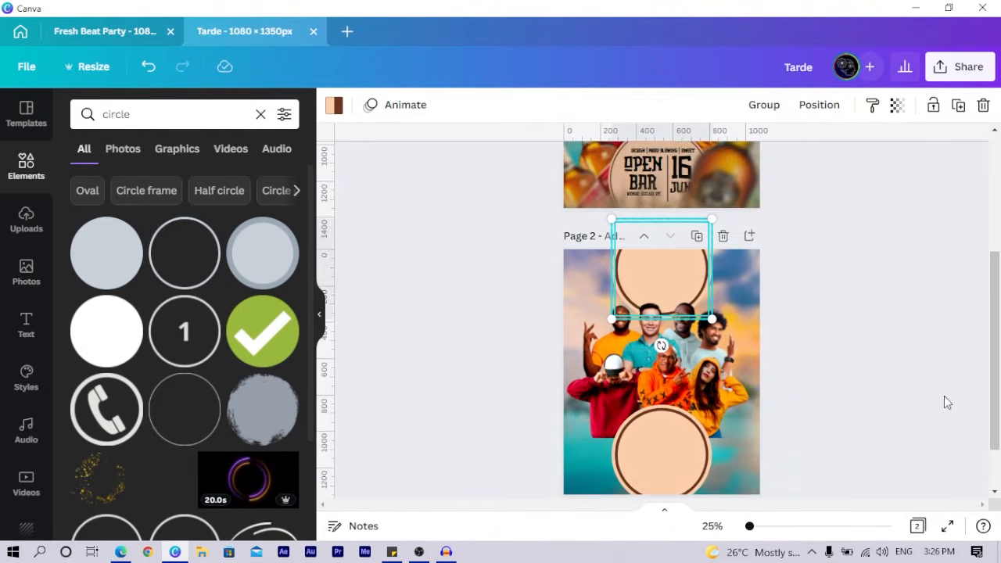
{"action": "scroll", "coordinate": [907, 383], "scroll_direction": "down", "scroll_amount": 1}
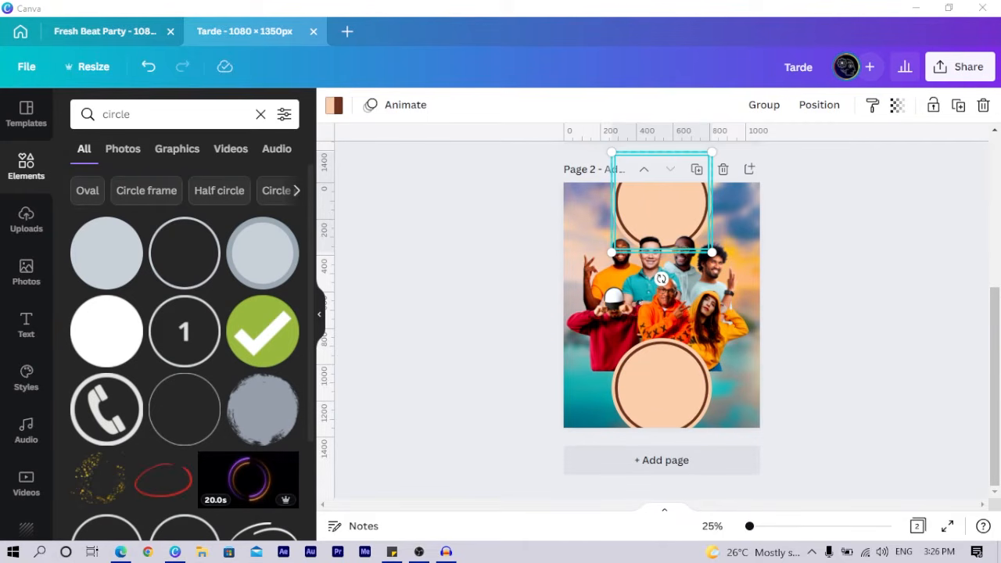
Switch to the web browser and open the African Geek Elements home page
{"action": "left_click_drag", "start_coordinate": [1000, 313], "coordinate": [325, 1]}
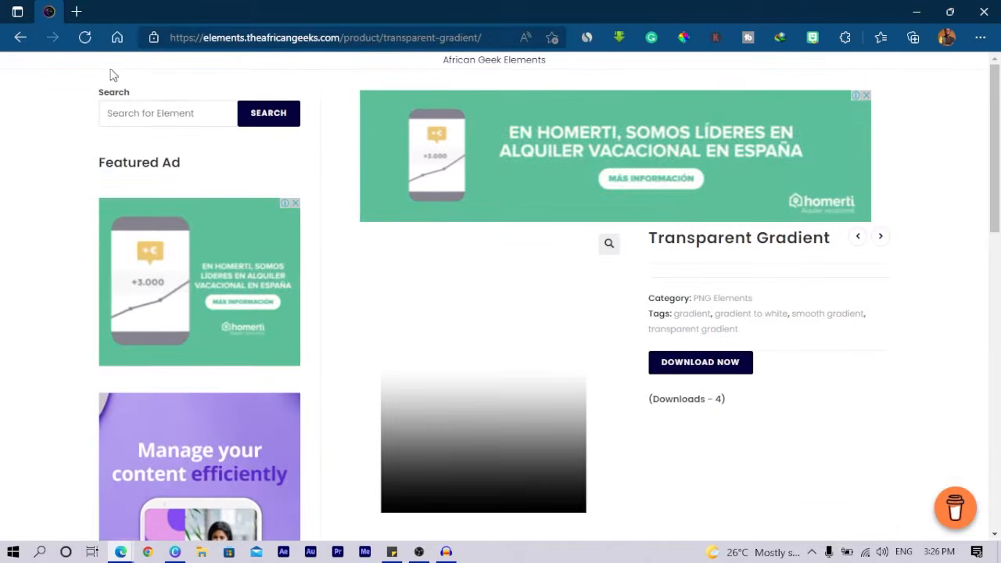
{"action": "left_click", "coordinate": [272, 36]}
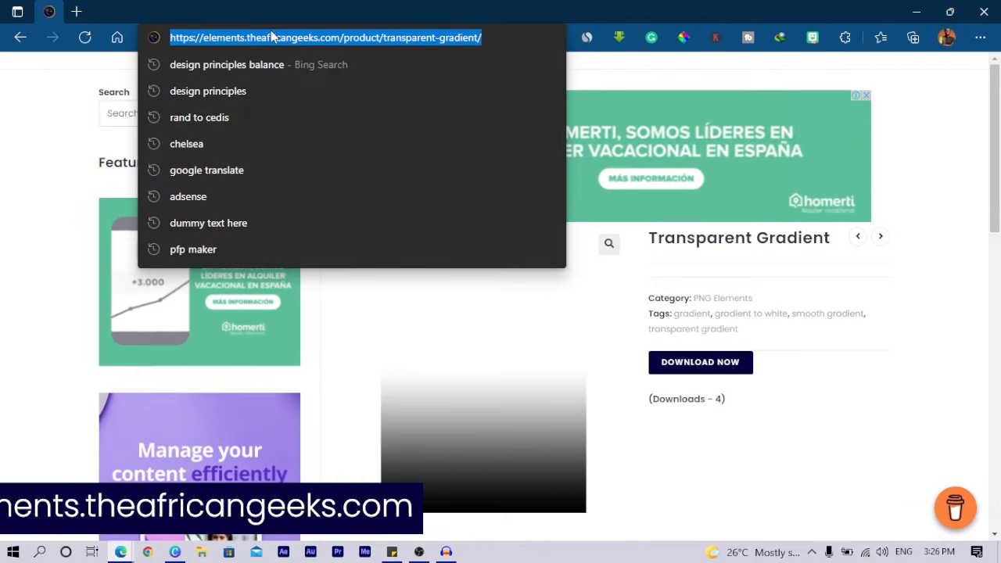
{"action": "type", "text": "ele"}
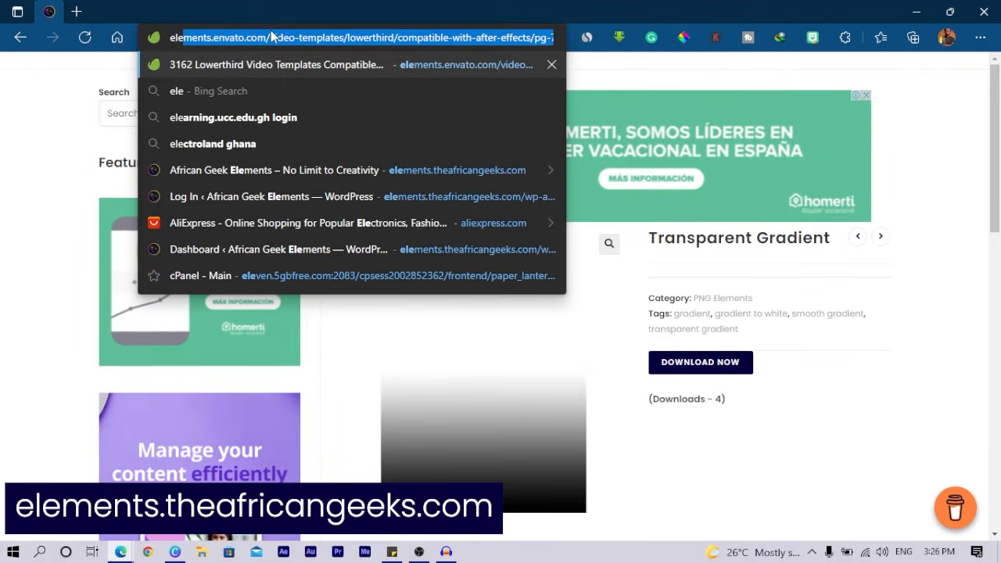
{"action": "left_click", "coordinate": [203, 171]}
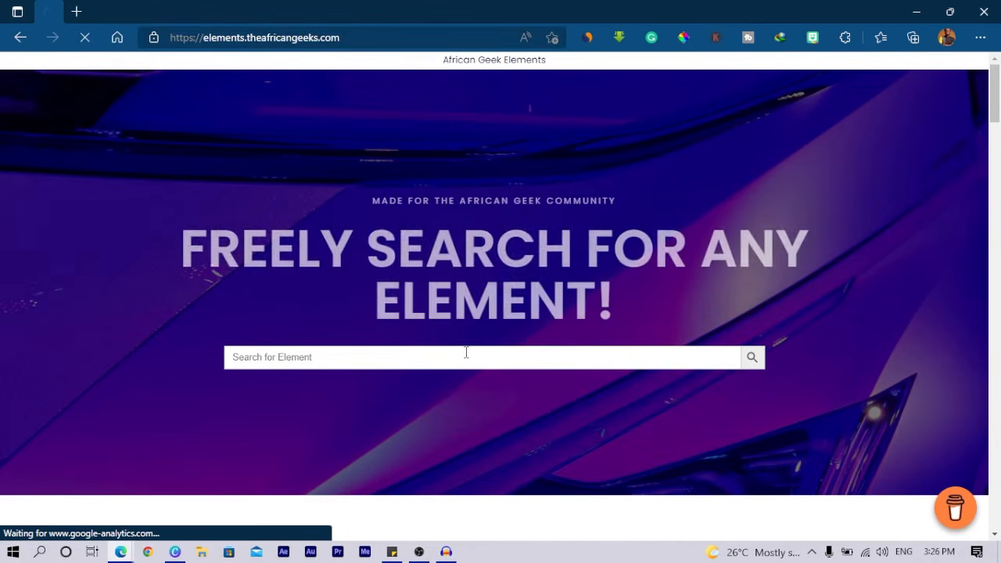
Search the African Geek Elements site for "whisky"
{"action": "left_click", "coordinate": [462, 359]}
{"action": "type", "text": "w"}
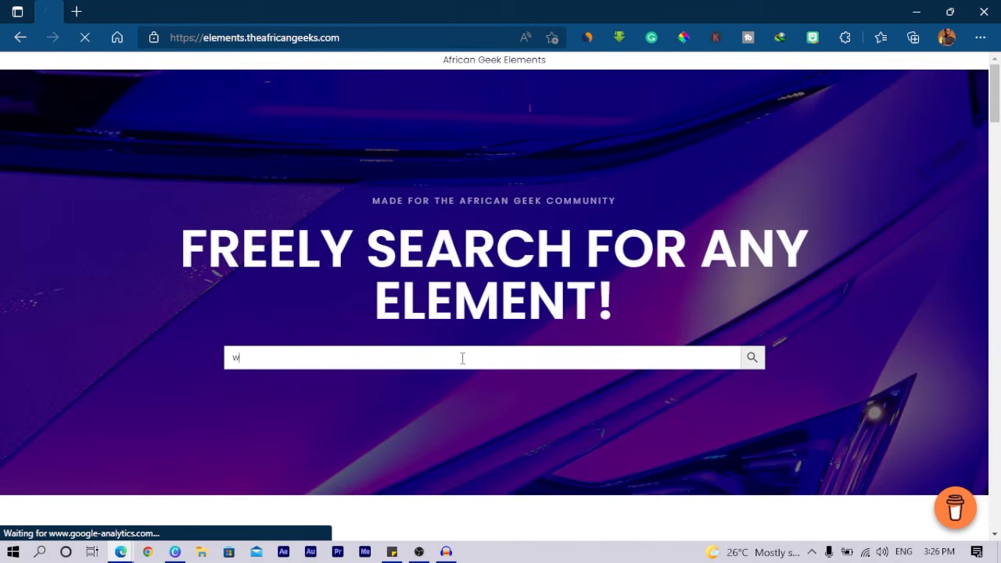
{"action": "type", "text": "hisky"}
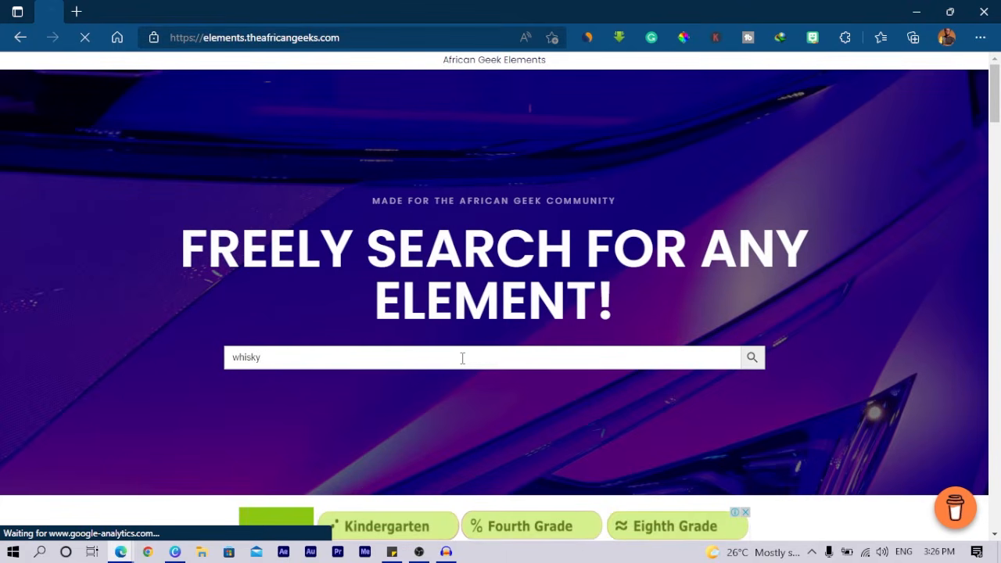
{"action": "scroll", "coordinate": [426, 378], "scroll_direction": "down", "scroll_amount": 10}
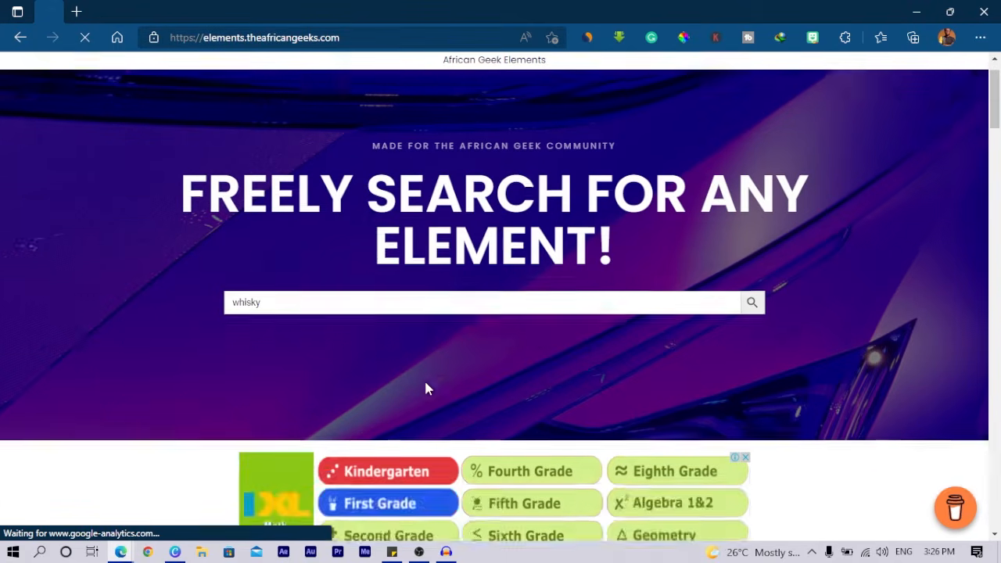
{"action": "scroll", "coordinate": [416, 381], "scroll_direction": "down", "scroll_amount": 6}
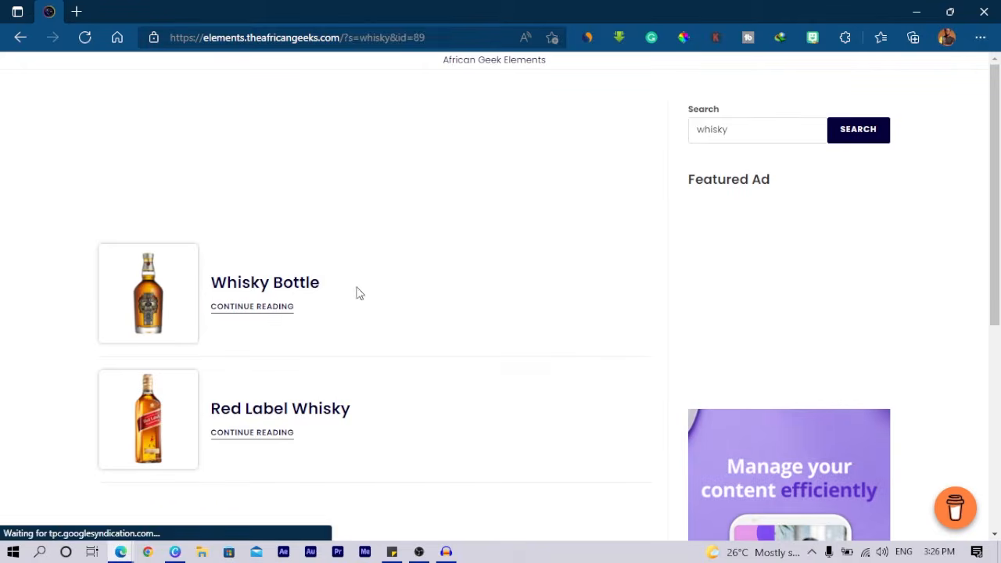
Download the Whisky Bottle PNG from its product page and return to the Canva design
{"action": "left_click", "coordinate": [290, 283]}
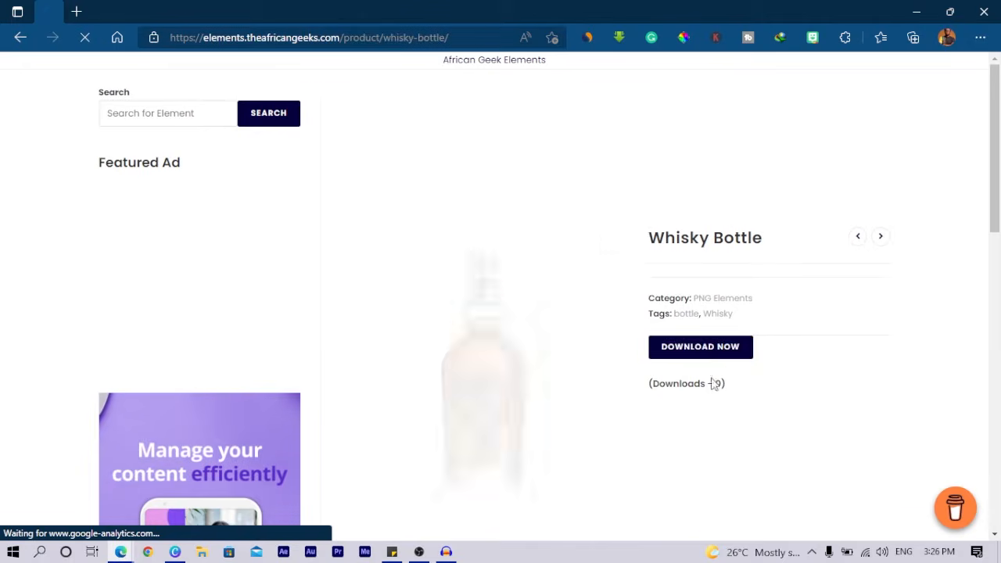
{"action": "left_click", "coordinate": [721, 352]}
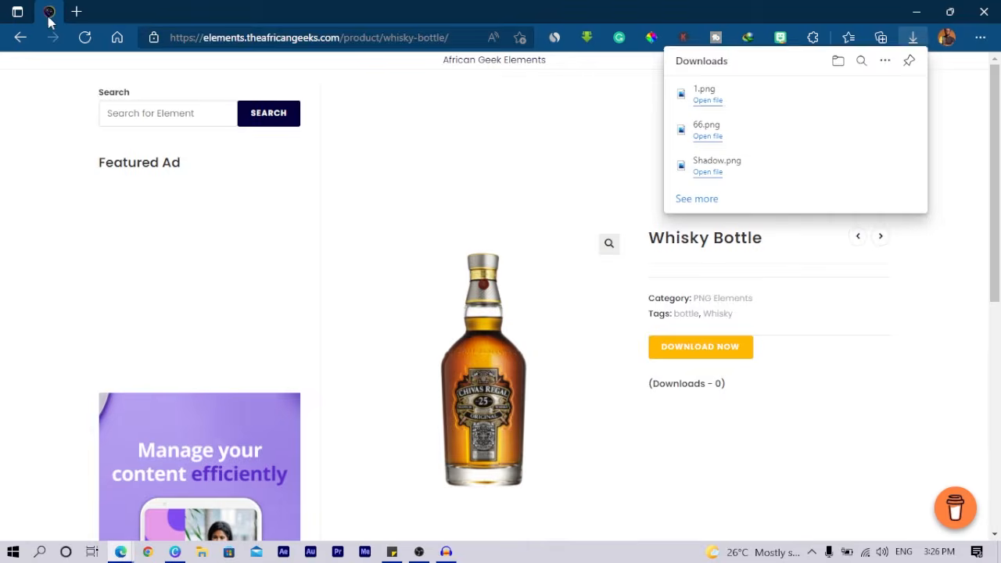
{"action": "left_click_drag", "start_coordinate": [47, 17], "coordinate": [63, 21]}
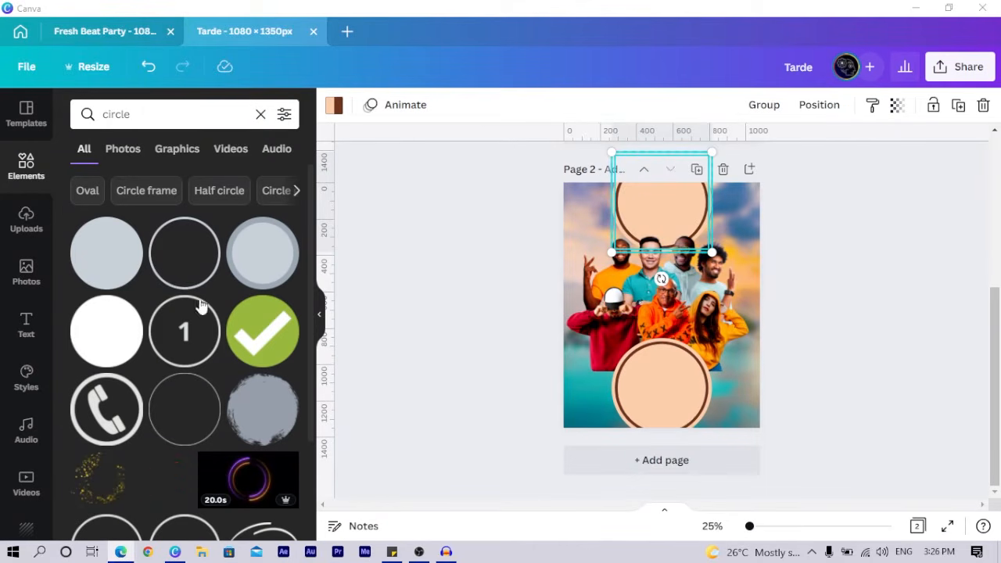
Add the uploaded Chivas Regal bottle to page 2, tilt it about 24° clockwise and place it over the page's lower-right corner
{"action": "left_click", "coordinate": [30, 219]}
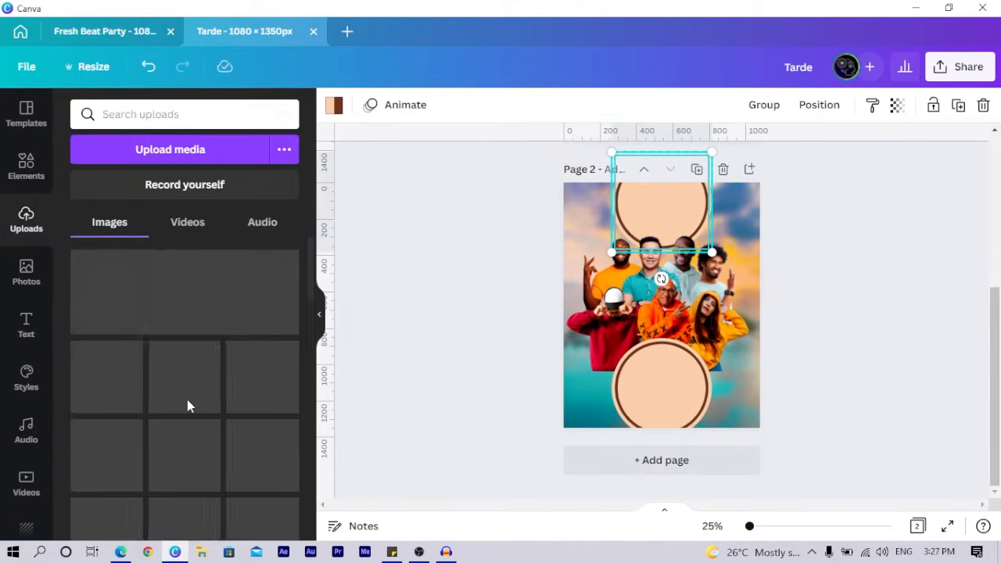
{"action": "scroll", "coordinate": [255, 507], "scroll_direction": "down", "scroll_amount": 10}
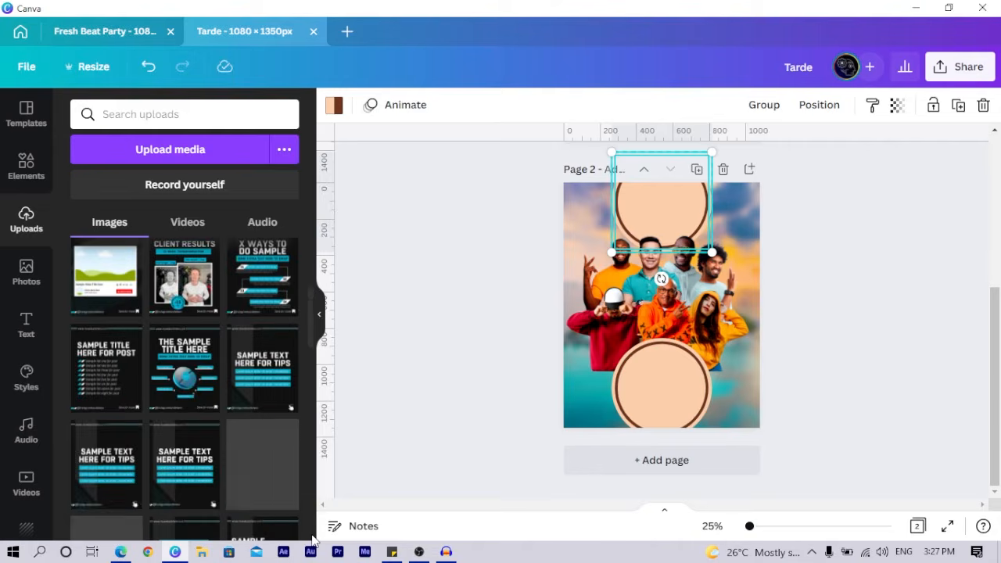
{"action": "scroll", "coordinate": [256, 507], "scroll_direction": "up", "scroll_amount": 2}
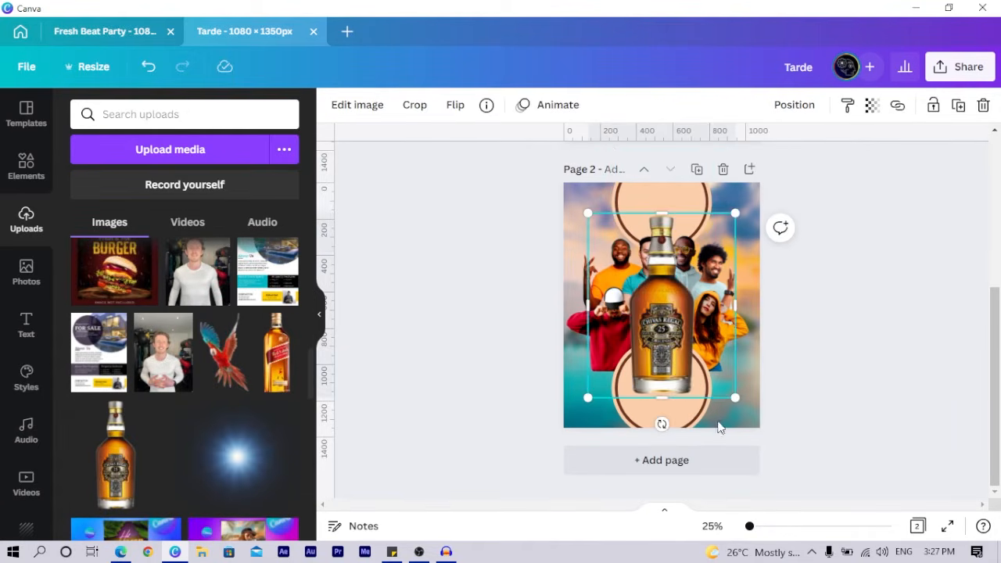
{"action": "left_click_drag", "start_coordinate": [654, 420], "coordinate": [618, 422]}
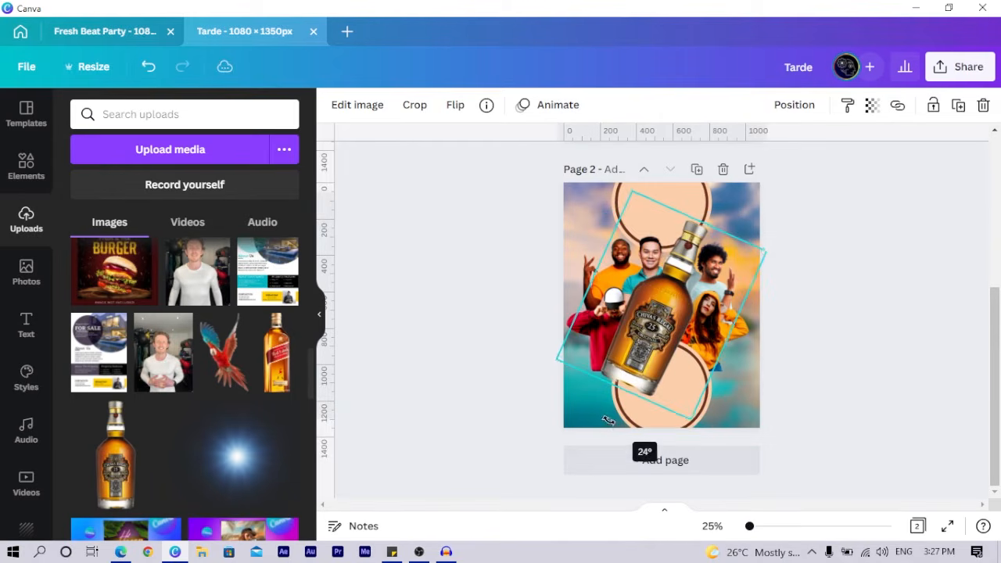
{"action": "left_click_drag", "start_coordinate": [636, 354], "coordinate": [700, 433]}
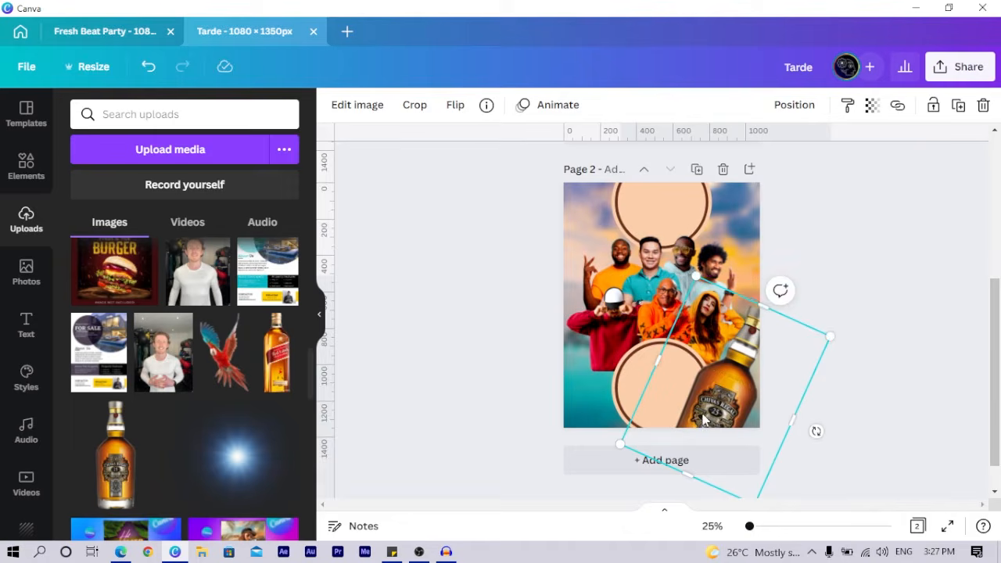
Add the Red Label bottle tilted counterclockwise at page 2's lower left, and place a mirrored-tilt copy of the Chivas bottle in that corner
{"action": "left_click", "coordinate": [283, 366]}
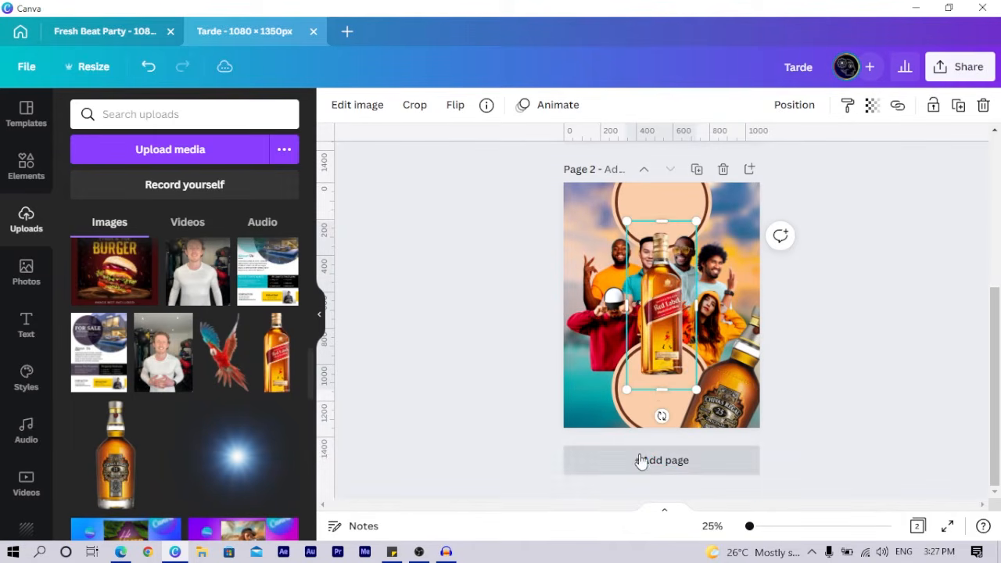
{"action": "left_click_drag", "start_coordinate": [661, 416], "coordinate": [716, 447]}
{"action": "left_click_drag", "start_coordinate": [658, 330], "coordinate": [606, 429]}
{"action": "left_click_drag", "start_coordinate": [717, 426], "coordinate": [722, 431]}
{"action": "left_click_drag", "start_coordinate": [823, 434], "coordinate": [569, 415]}
Set the blur of the Chivas bottle in the lower-right corner of page 2 to 27
{"action": "left_click", "coordinate": [725, 423]}
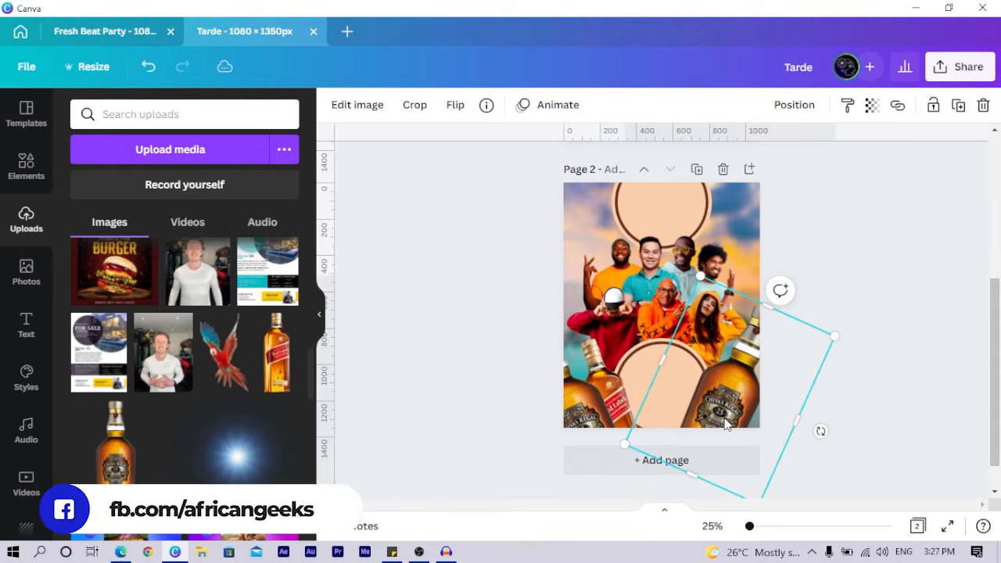
{"action": "left_click", "coordinate": [362, 108]}
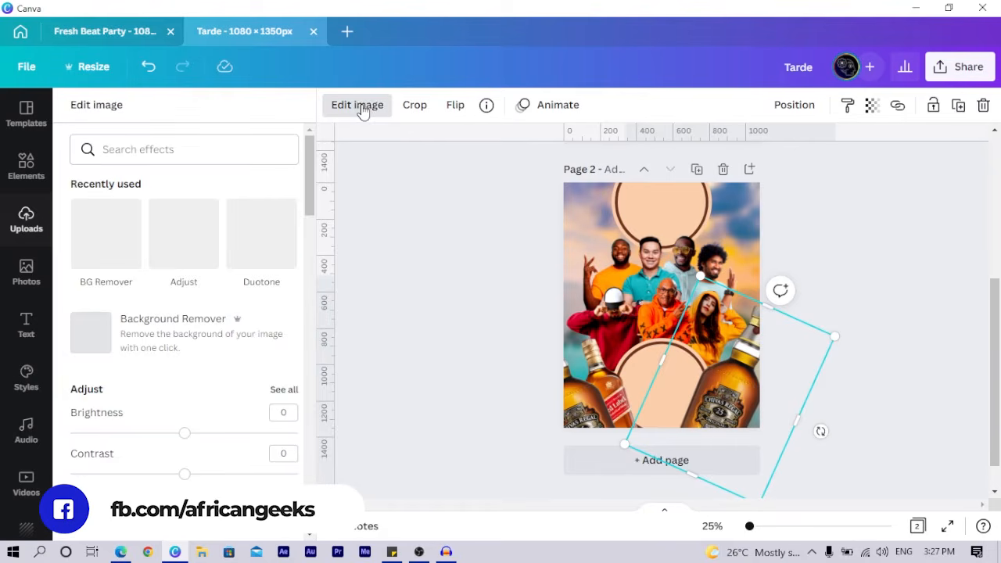
{"action": "left_click", "coordinate": [177, 249]}
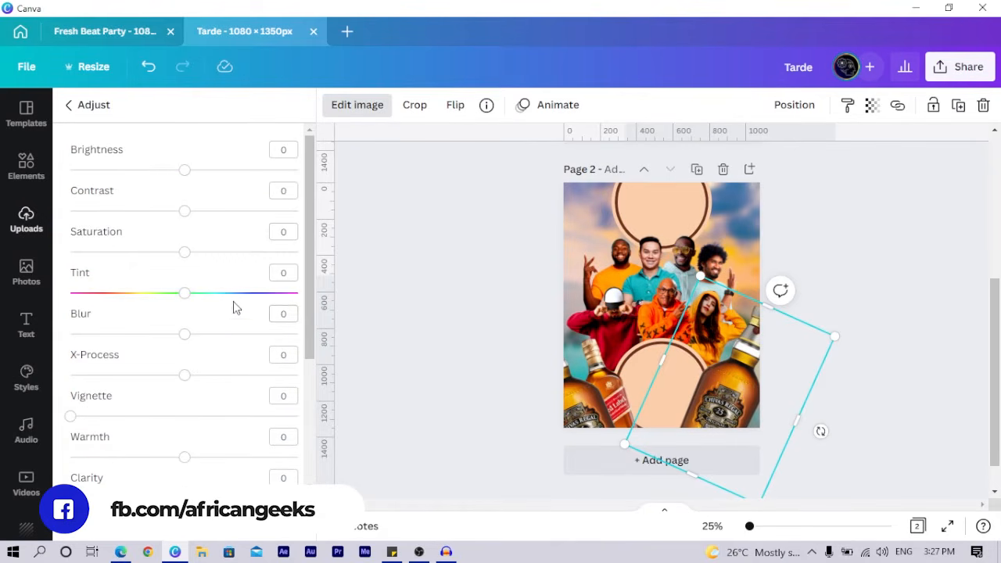
{"action": "left_click_drag", "start_coordinate": [183, 336], "coordinate": [217, 351]}
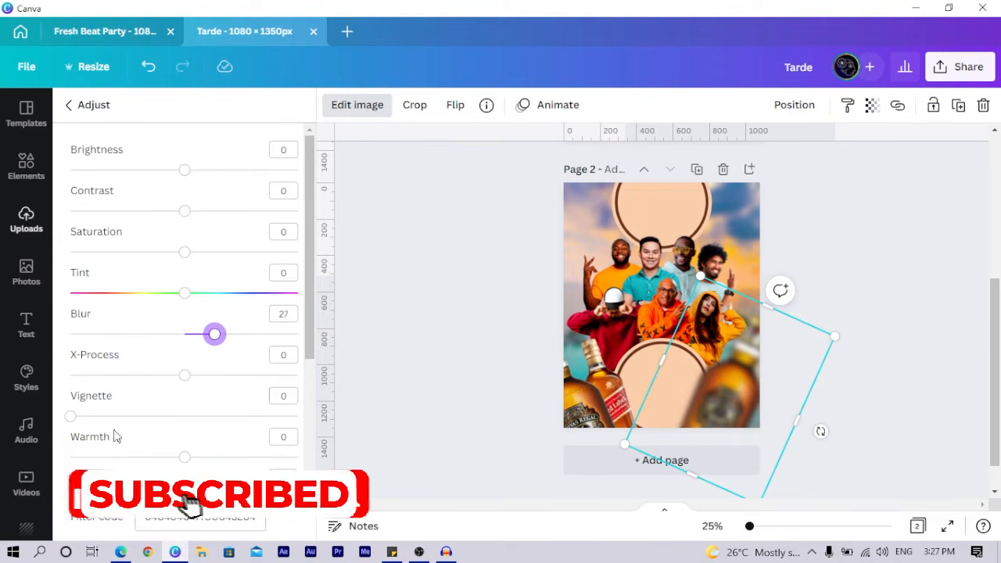
Copy the filter code of the blurred Chivas bottle and apply it to the Red Label bottle
{"action": "left_click", "coordinate": [202, 523]}
{"action": "key", "text": "ctrl+a"}
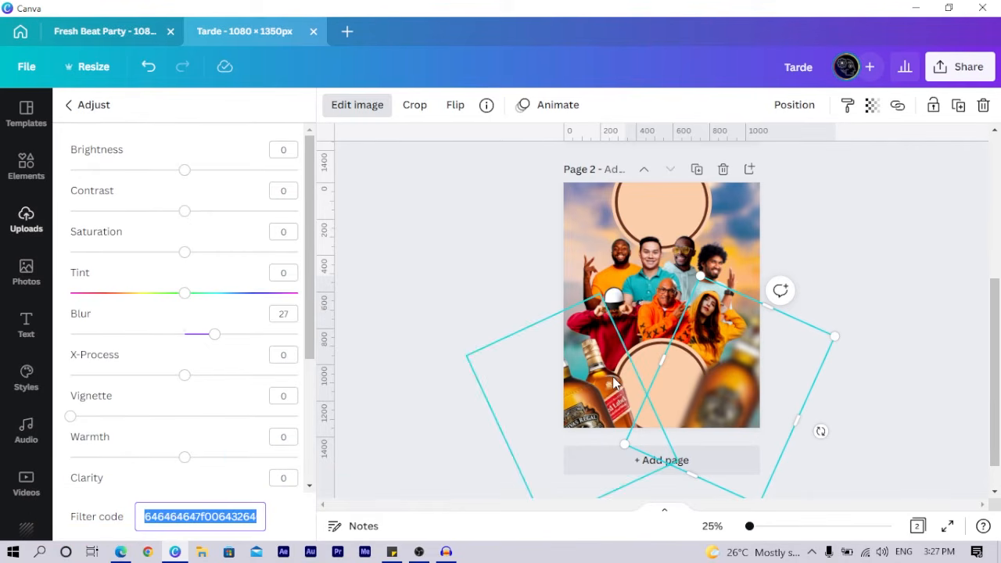
{"action": "left_click", "coordinate": [614, 383]}
{"action": "left_click", "coordinate": [221, 518]}
{"action": "key", "text": "ctrl+a"}
{"action": "key", "text": "ctrl+v"}
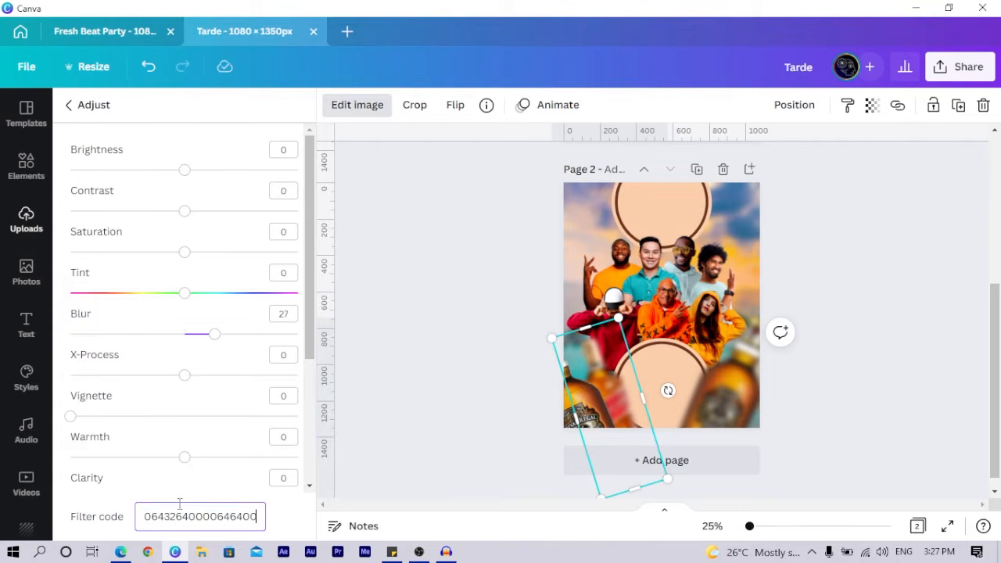
{"action": "left_click", "coordinate": [471, 454]}
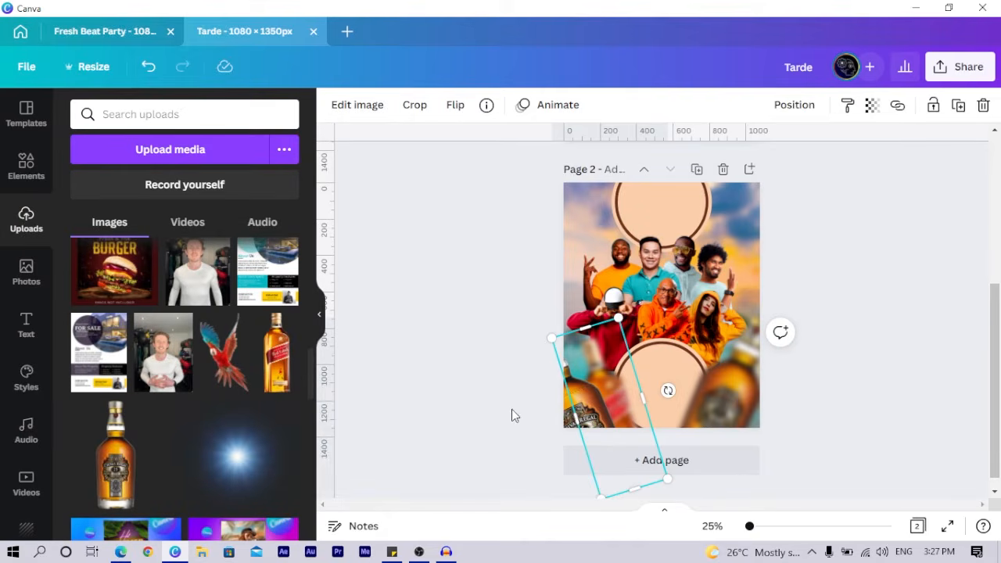
Apply the same copied filter code to the Chivas bottle in the lower-left corner and deselect it
{"action": "left_click", "coordinate": [578, 413]}
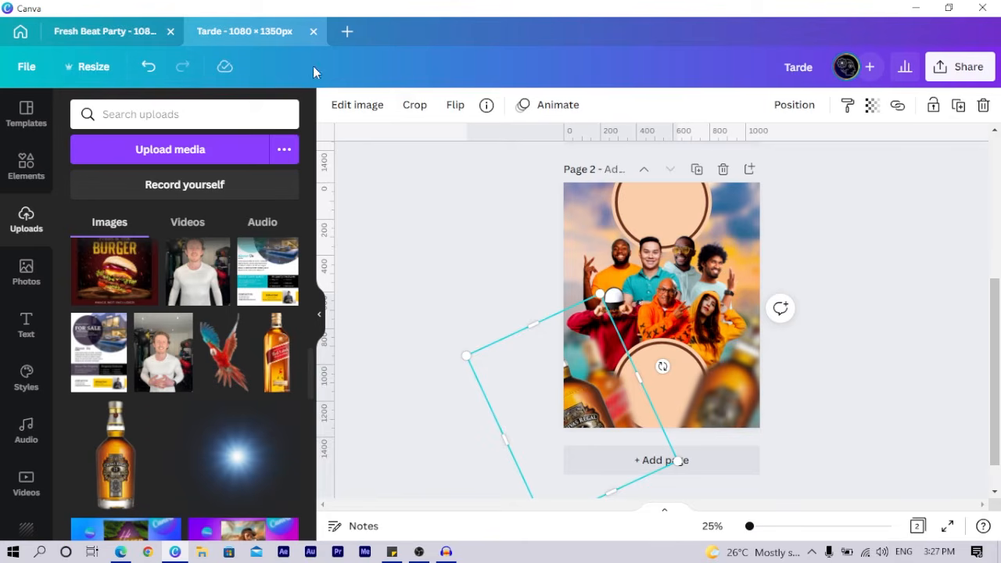
{"action": "left_click", "coordinate": [357, 105]}
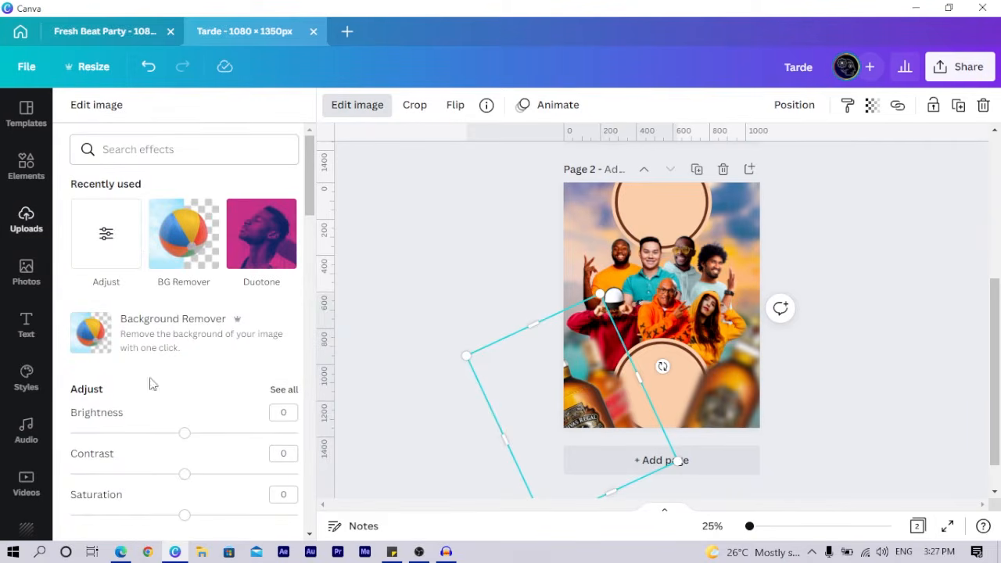
{"action": "left_click", "coordinate": [135, 238]}
{"action": "left_click", "coordinate": [224, 517]}
{"action": "key", "text": "ctrl+a"}
{"action": "key", "text": "ctrl+v"}
{"action": "left_click", "coordinate": [371, 372]}
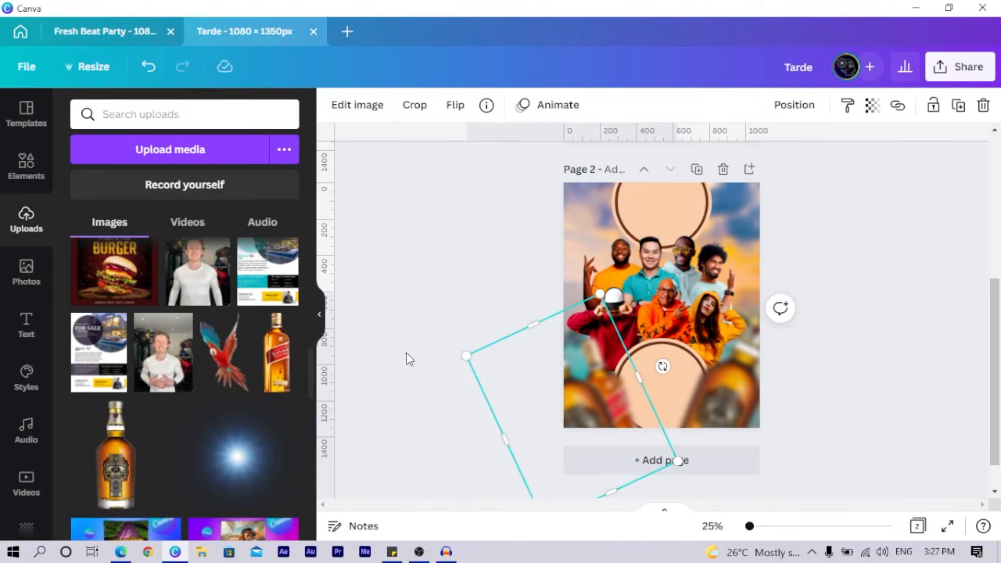
{"action": "left_click", "coordinate": [406, 359]}
Search the uploaded images for "grass"
{"action": "scroll", "coordinate": [166, 344], "scroll_direction": "down", "scroll_amount": 1}
{"action": "scroll", "coordinate": [166, 344], "scroll_direction": "up", "scroll_amount": 4}
{"action": "scroll", "coordinate": [168, 344], "scroll_direction": "up", "scroll_amount": 5}
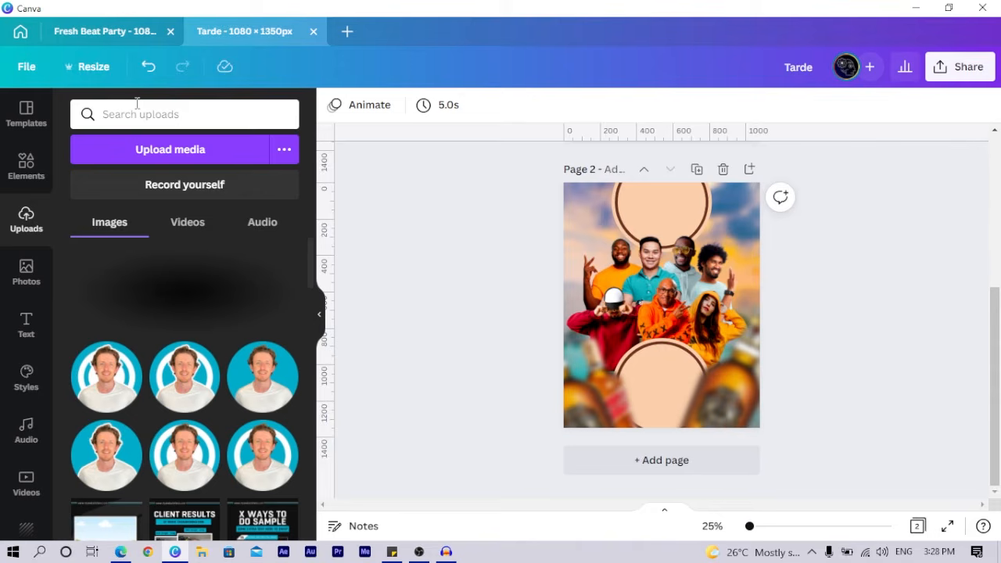
{"action": "left_click", "coordinate": [157, 117]}
{"action": "type", "text": "grass"}
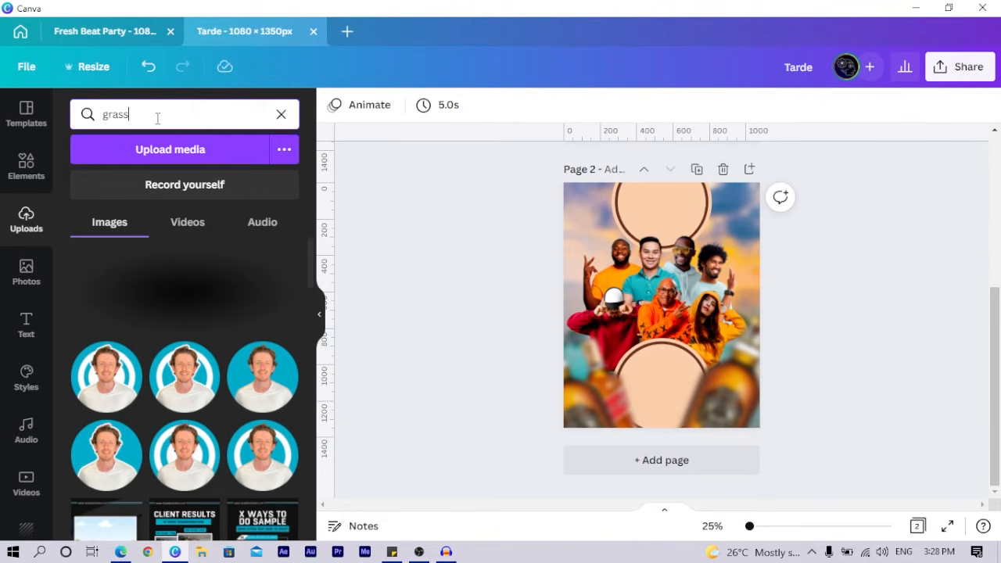
{"action": "key", "text": "Return"}
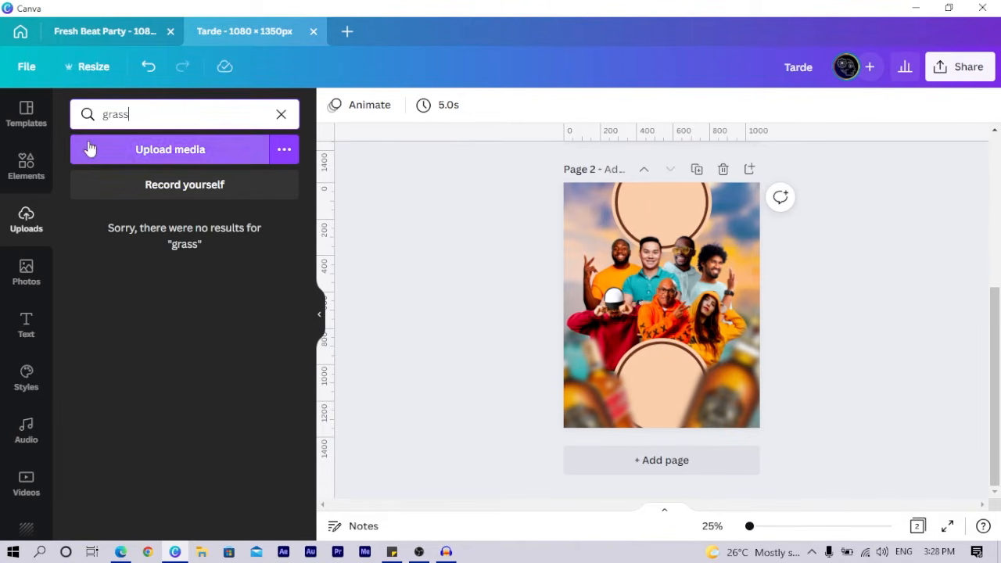
Add the green grass photo from the recently used photos and place it along the bottom edge of page 2
{"action": "left_click", "coordinate": [41, 276]}
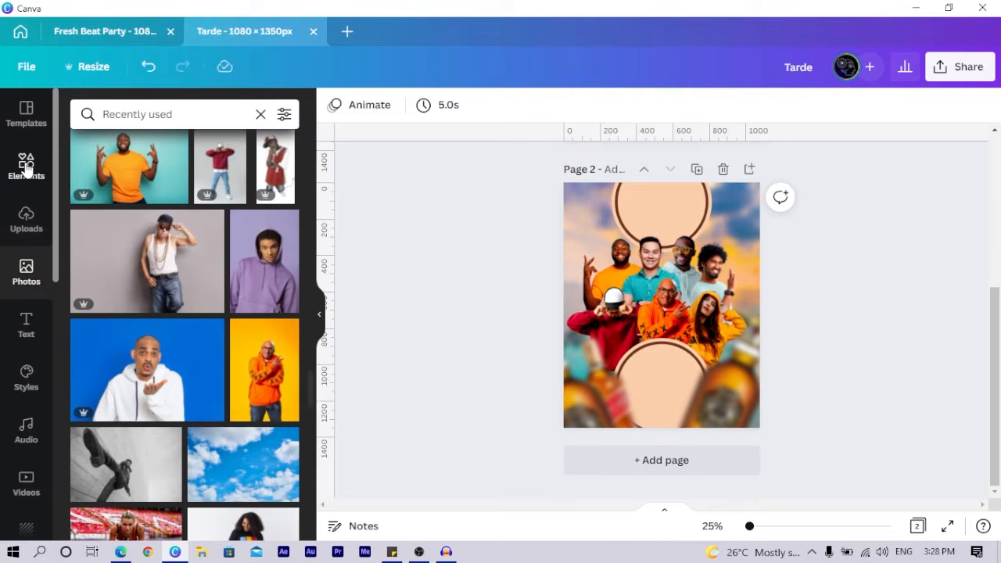
{"action": "left_click", "coordinate": [35, 174]}
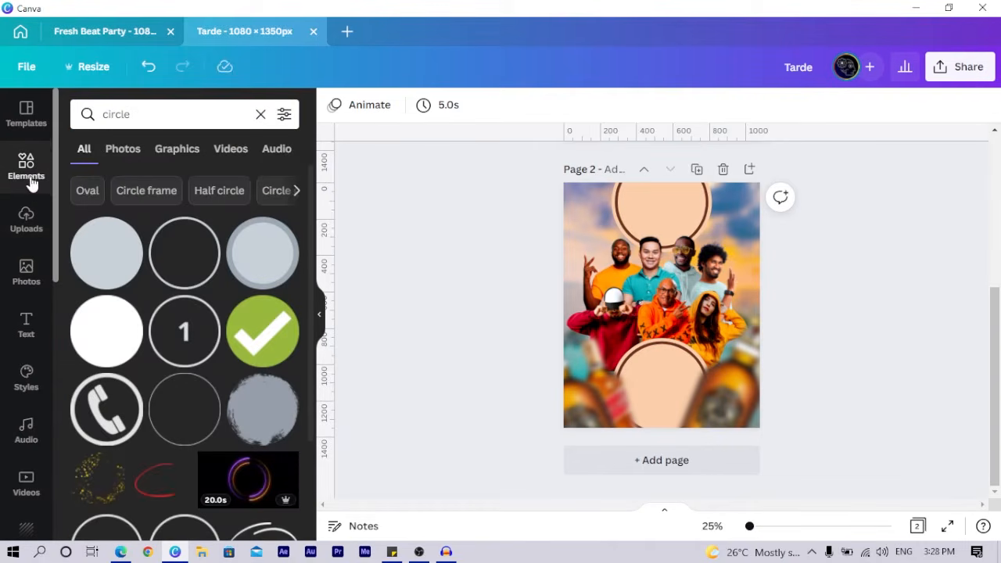
{"action": "left_click", "coordinate": [260, 114]}
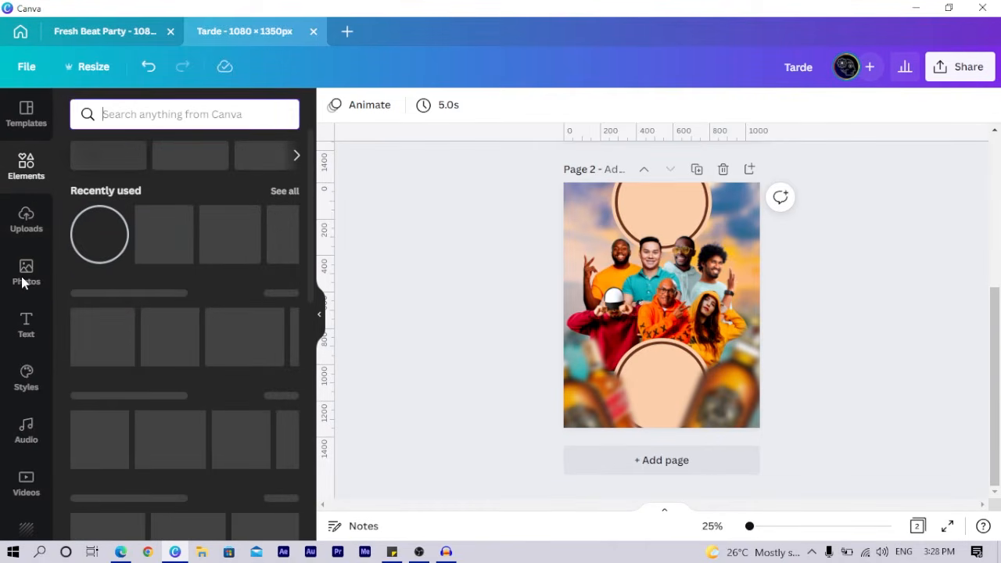
{"action": "left_click", "coordinate": [22, 276]}
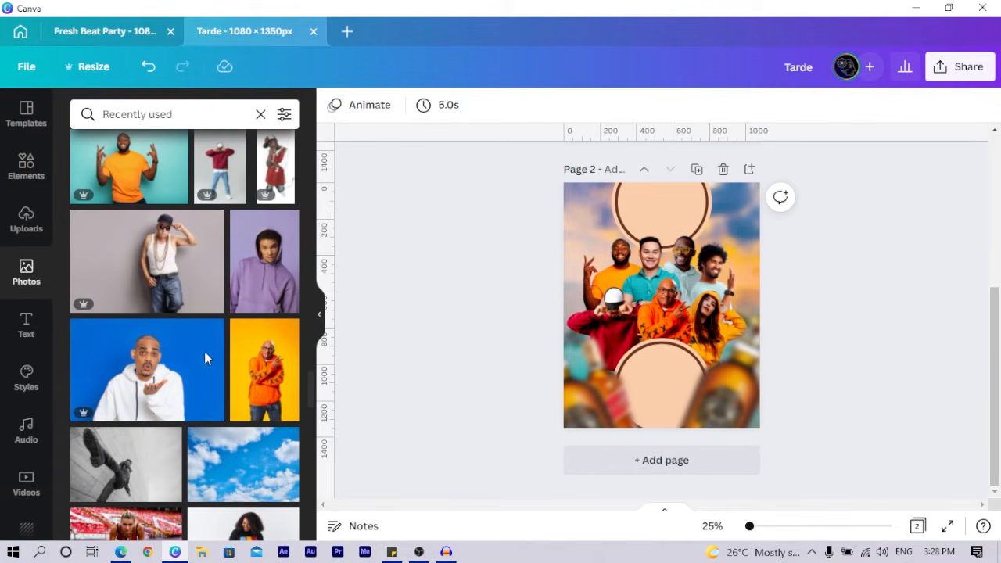
{"action": "left_click_drag", "start_coordinate": [309, 394], "coordinate": [297, 375]}
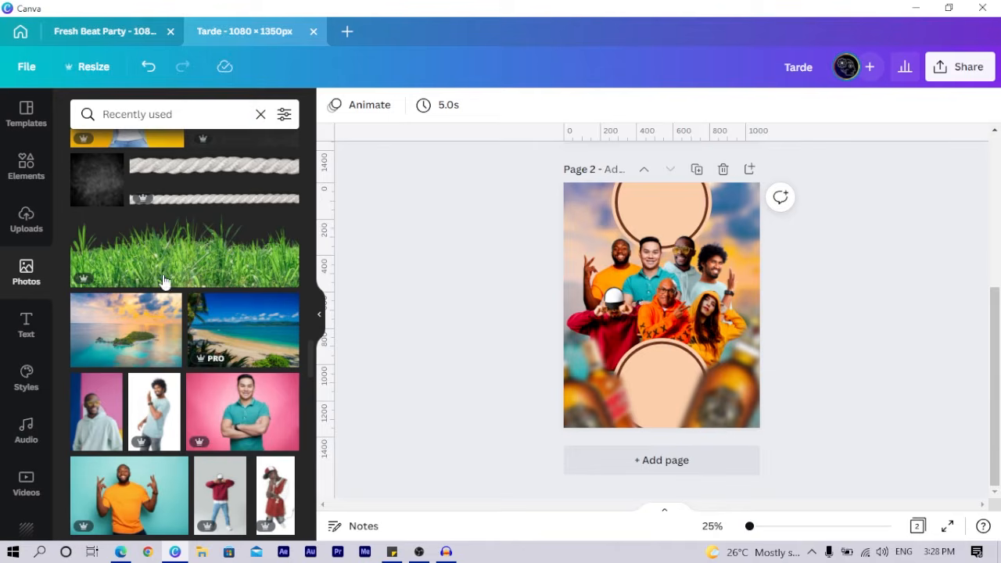
{"action": "left_click", "coordinate": [141, 264]}
{"action": "left_click_drag", "start_coordinate": [636, 328], "coordinate": [645, 442]}
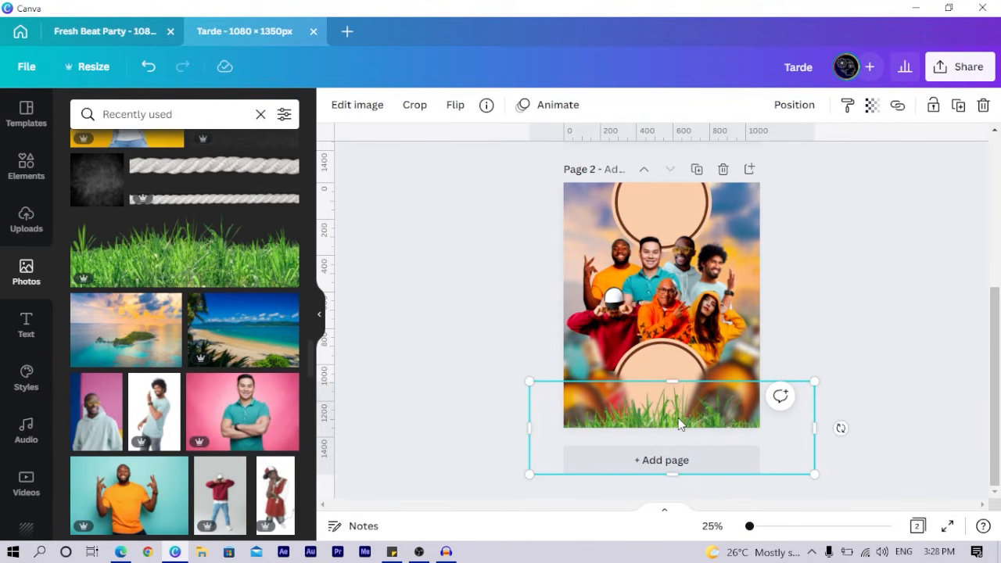
{"action": "left_click_drag", "start_coordinate": [675, 417], "coordinate": [667, 422]}
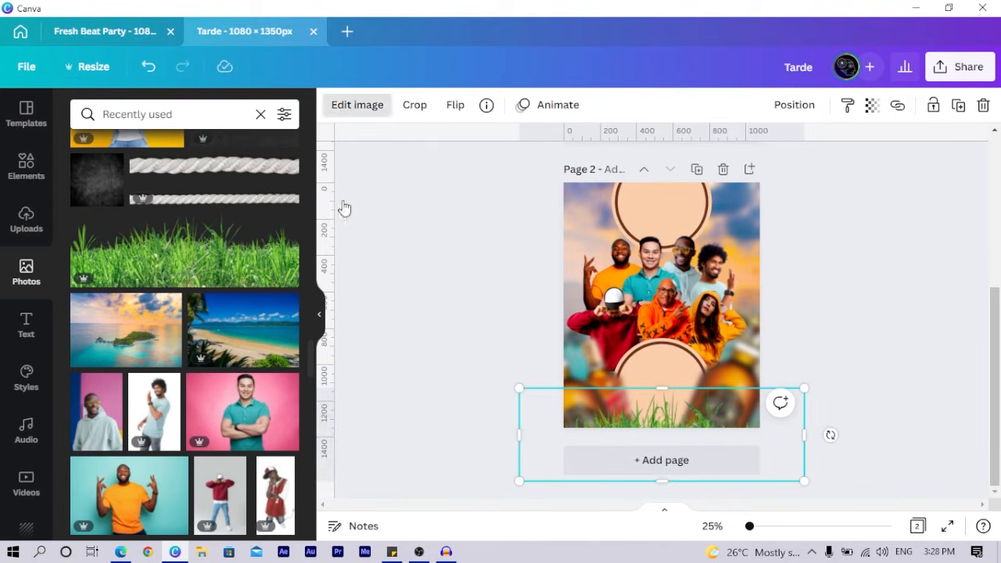
Adjust the grass image's colour with saturation -100 and tint -49
{"action": "scroll", "coordinate": [100, 298], "scroll_direction": "down", "scroll_amount": 2}
{"action": "scroll", "coordinate": [100, 295], "scroll_direction": "down", "scroll_amount": 2}
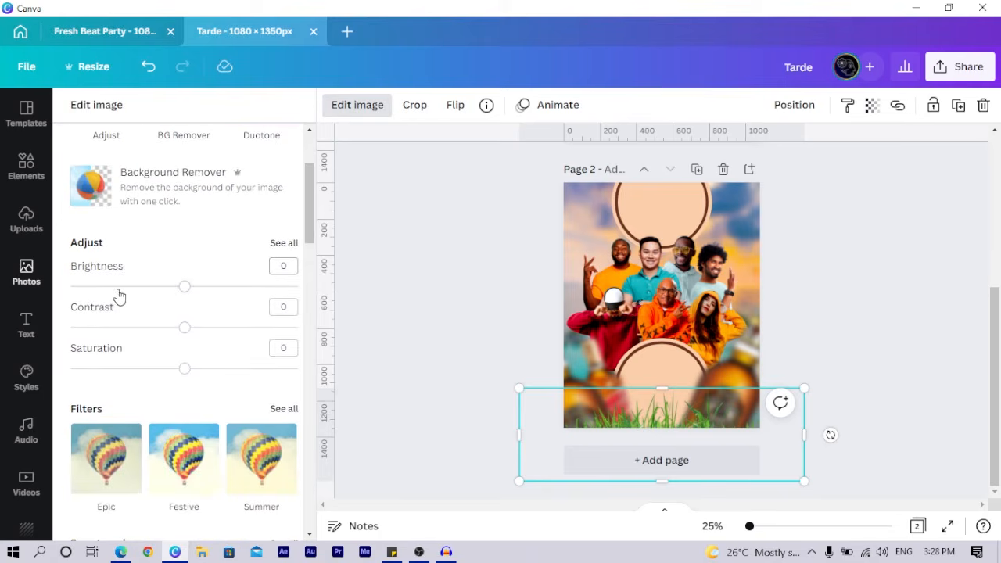
{"action": "left_click", "coordinate": [281, 243]}
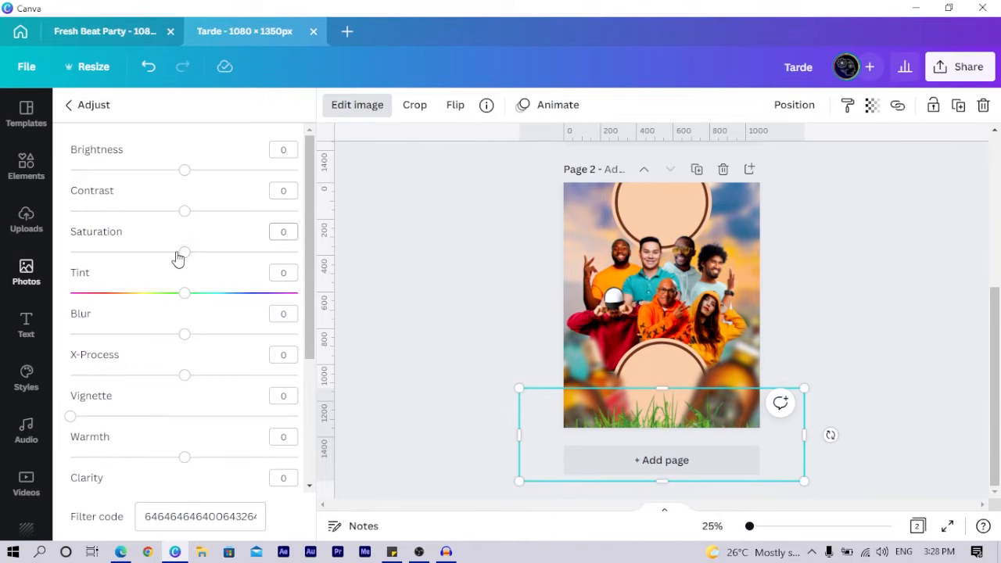
{"action": "left_click_drag", "start_coordinate": [181, 258], "coordinate": [50, 250]}
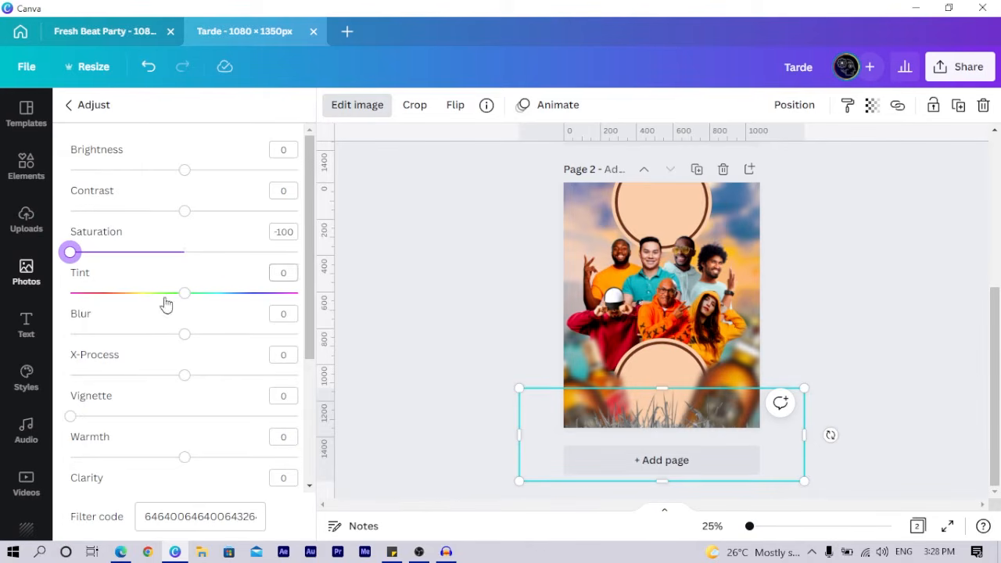
{"action": "left_click_drag", "start_coordinate": [184, 302], "coordinate": [129, 345]}
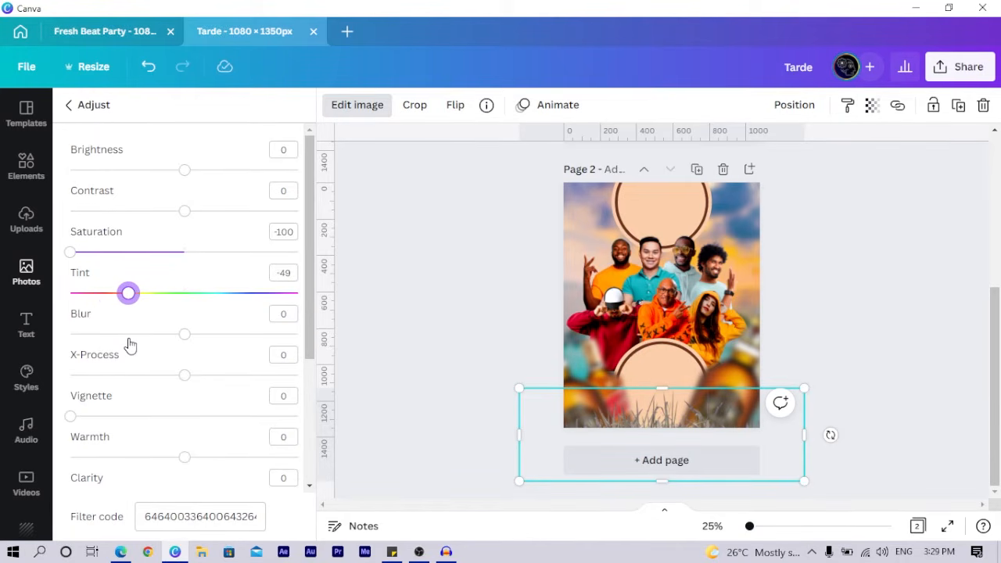
Set the grass image's X-Process to 94 and blur to 10, and deselect it
{"action": "scroll", "coordinate": [235, 321], "scroll_direction": "down", "scroll_amount": 1}
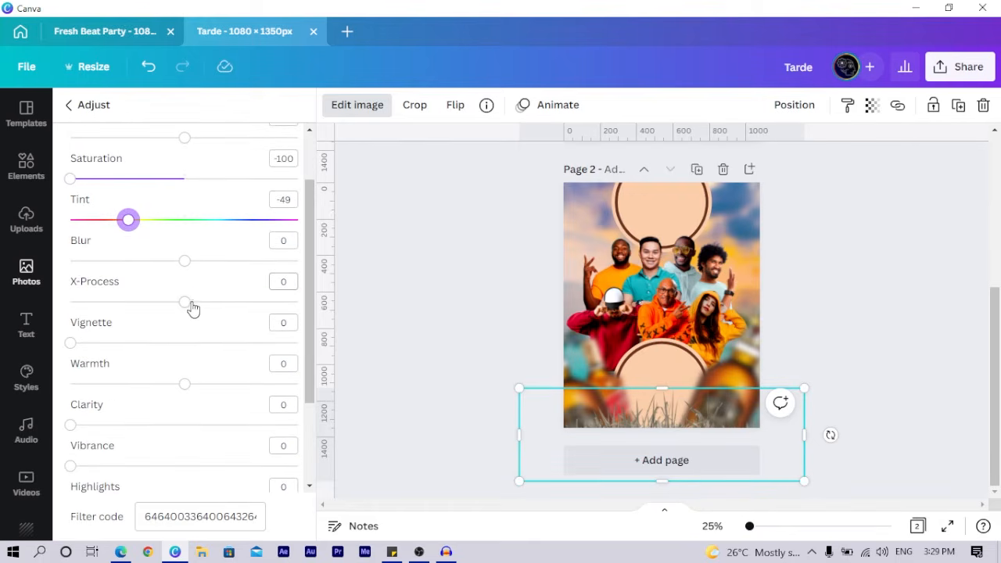
{"action": "left_click_drag", "start_coordinate": [185, 305], "coordinate": [224, 303]}
{"action": "left_click_drag", "start_coordinate": [235, 339], "coordinate": [291, 340]}
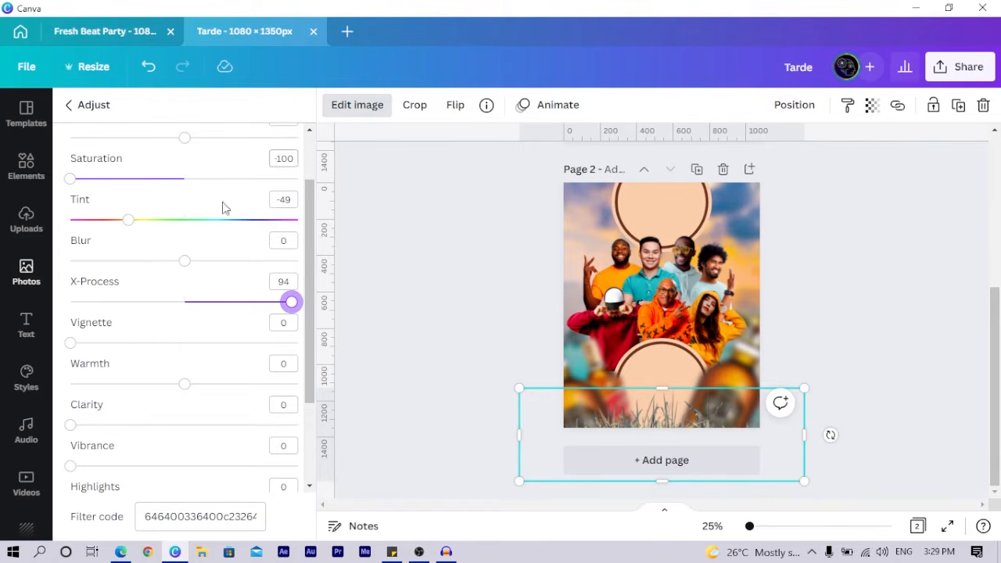
{"action": "left_click_drag", "start_coordinate": [186, 263], "coordinate": [198, 271]}
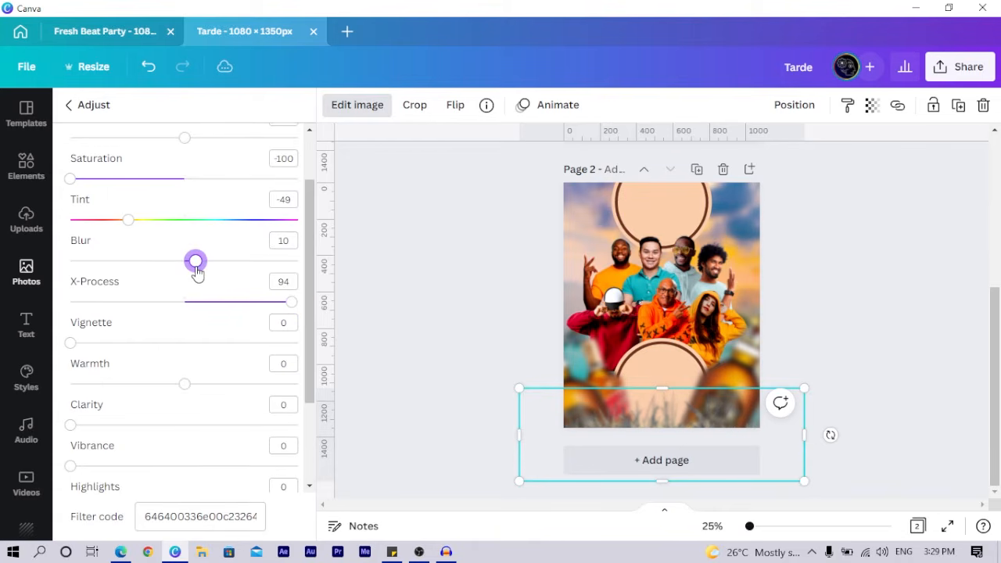
{"action": "left_click", "coordinate": [451, 354]}
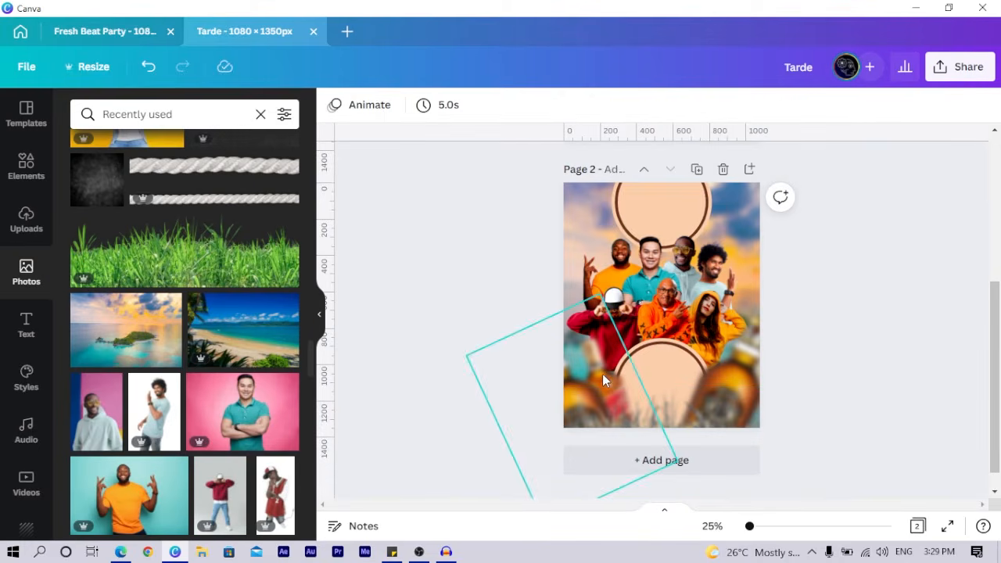
Nudge the blurred Red Label bottle on page 2 up and slightly to the right, and deselect it
{"action": "scroll", "coordinate": [611, 374], "scroll_direction": "up", "scroll_amount": 5, "text": "ctrl"}
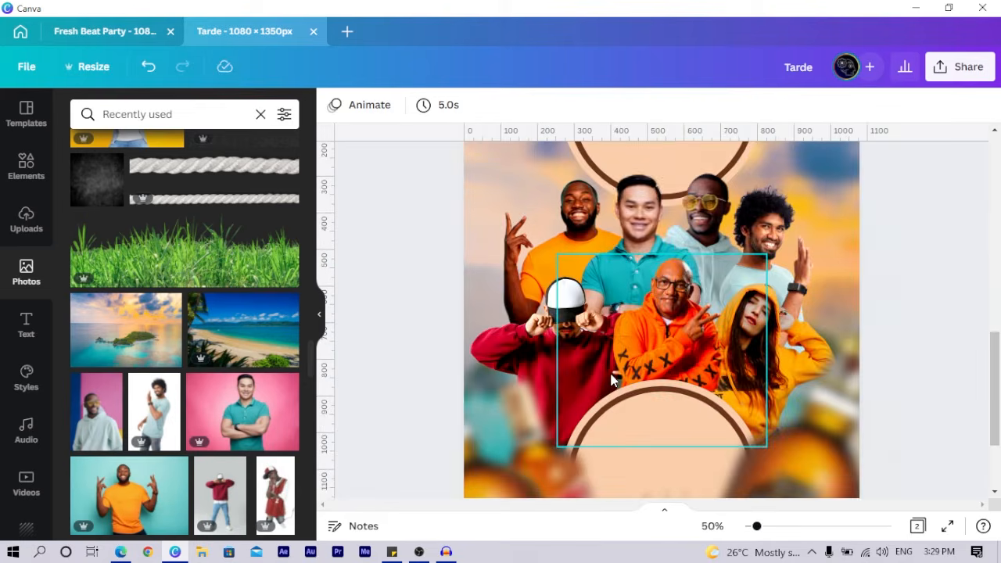
{"action": "scroll", "coordinate": [517, 352], "scroll_direction": "down", "scroll_amount": 1}
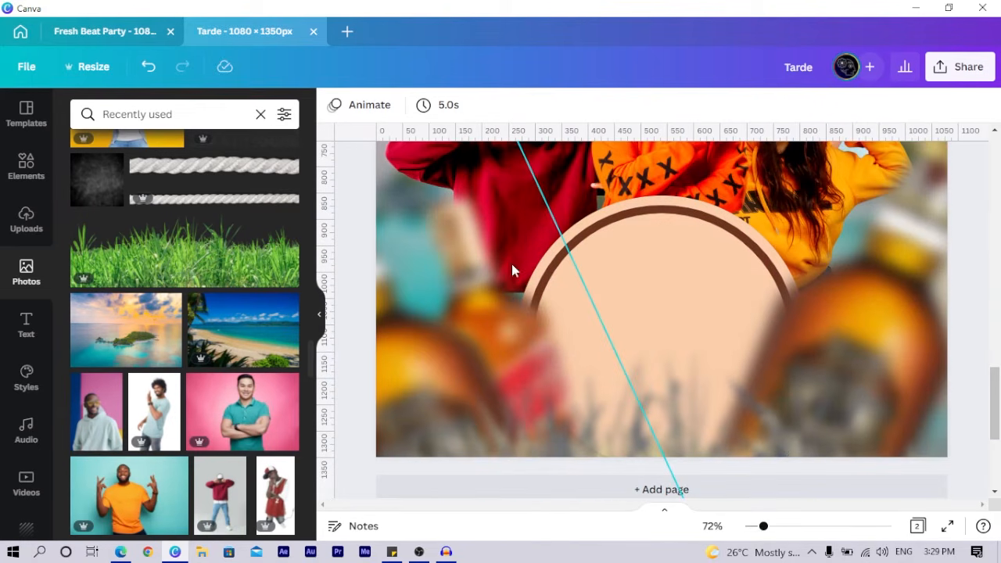
{"action": "left_click", "coordinate": [467, 258]}
{"action": "key", "text": "shift+Right"}
{"action": "key", "text": "shift+Right"}
{"action": "key", "text": "shift+Up"}
{"action": "key", "text": "shift+Up"}
{"action": "key", "text": "shift+Up"}
{"action": "key", "text": "shift+Up"}
{"action": "key", "text": "shift+Left"}
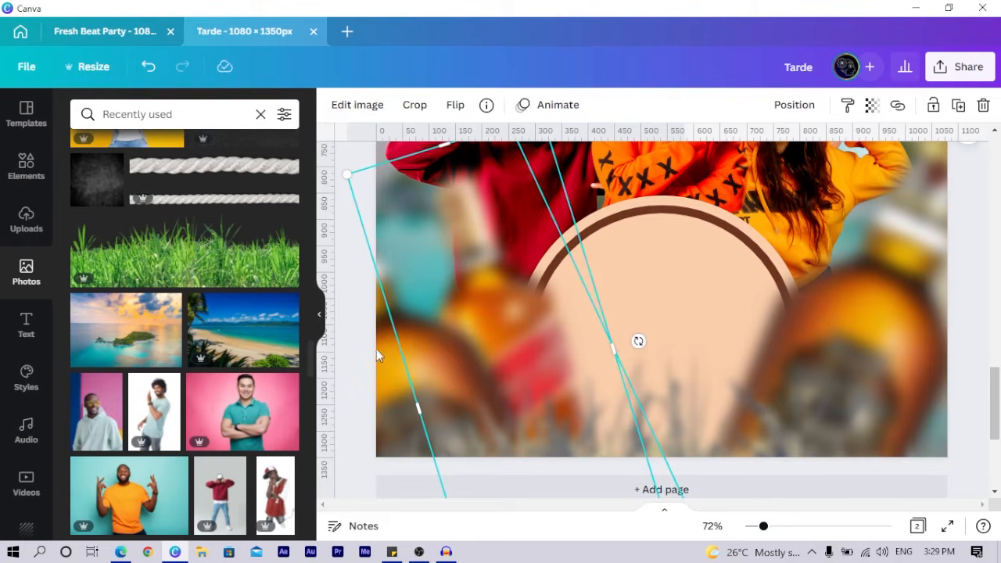
{"action": "scroll", "coordinate": [517, 374], "scroll_direction": "down", "scroll_amount": 5, "text": "ctrl"}
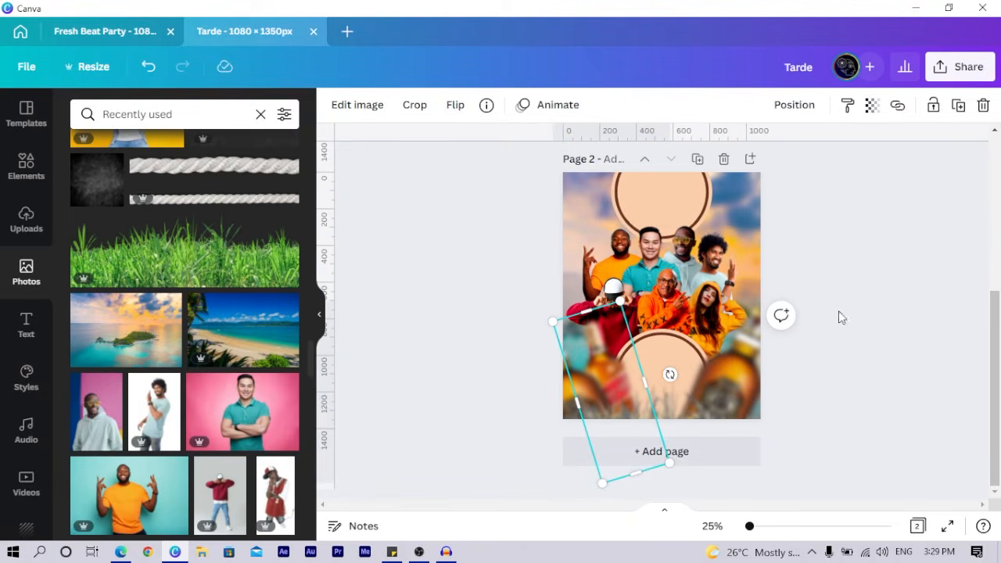
{"action": "left_click", "coordinate": [874, 245]}
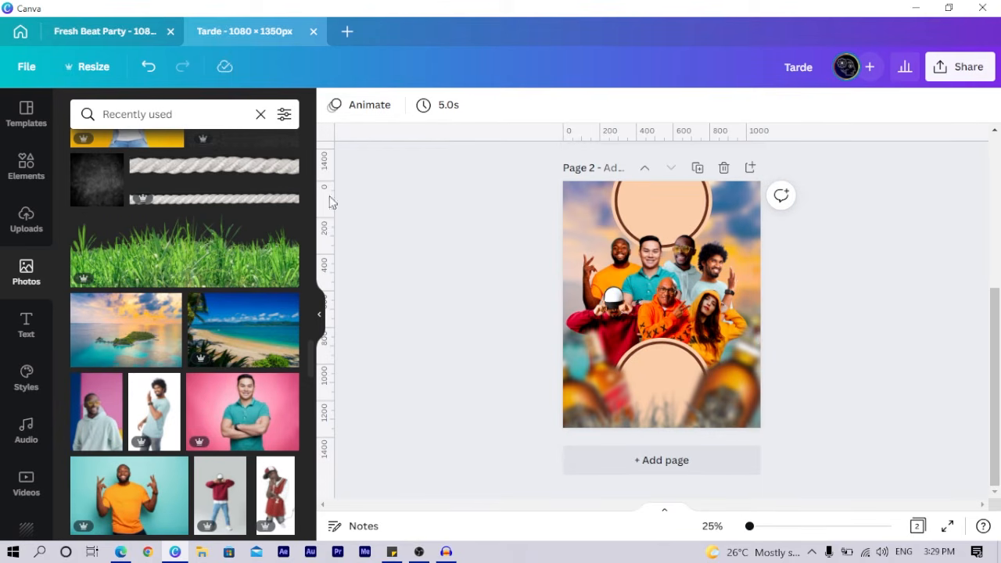
Add a heading text to page 2 and check which font the "OPEN BAR" text on page 1 uses
{"action": "left_click", "coordinate": [25, 324]}
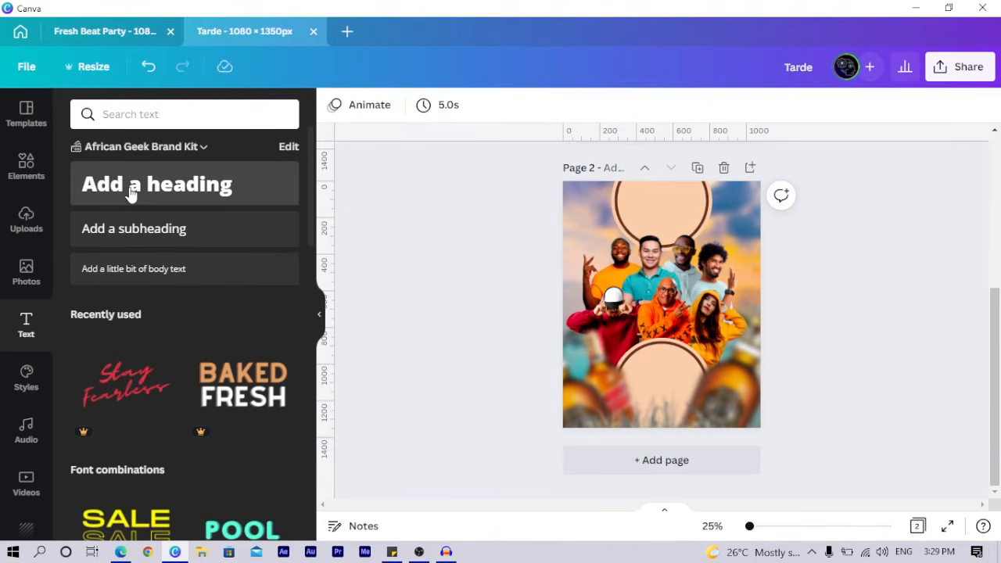
{"action": "left_click", "coordinate": [259, 200]}
{"action": "scroll", "coordinate": [644, 332], "scroll_direction": "up", "scroll_amount": 3}
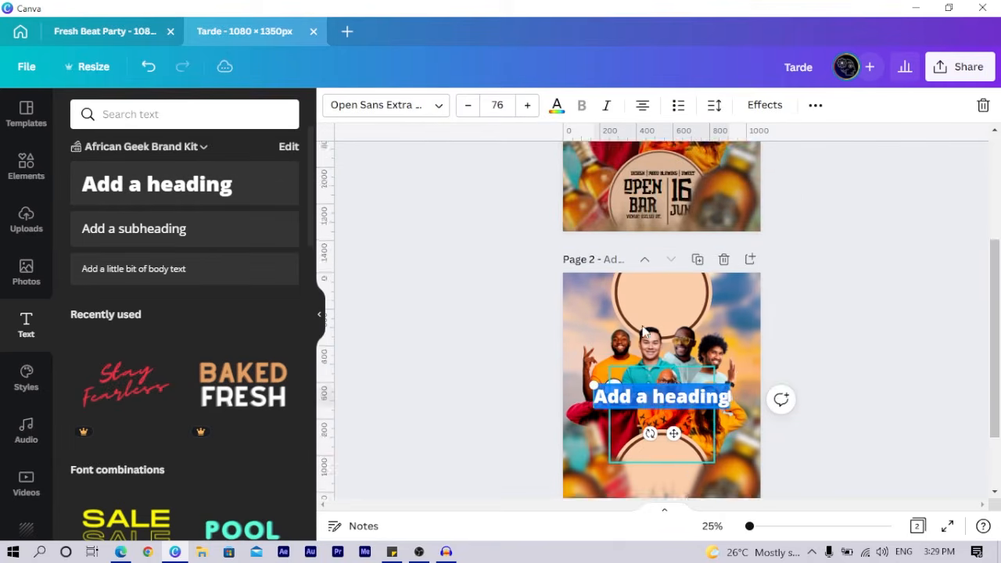
{"action": "scroll", "coordinate": [644, 331], "scroll_direction": "up", "scroll_amount": 2}
{"action": "left_click", "coordinate": [641, 394]}
{"action": "left_click", "coordinate": [642, 394]}
{"action": "scroll", "coordinate": [637, 402], "scroll_direction": "down", "scroll_amount": 4}
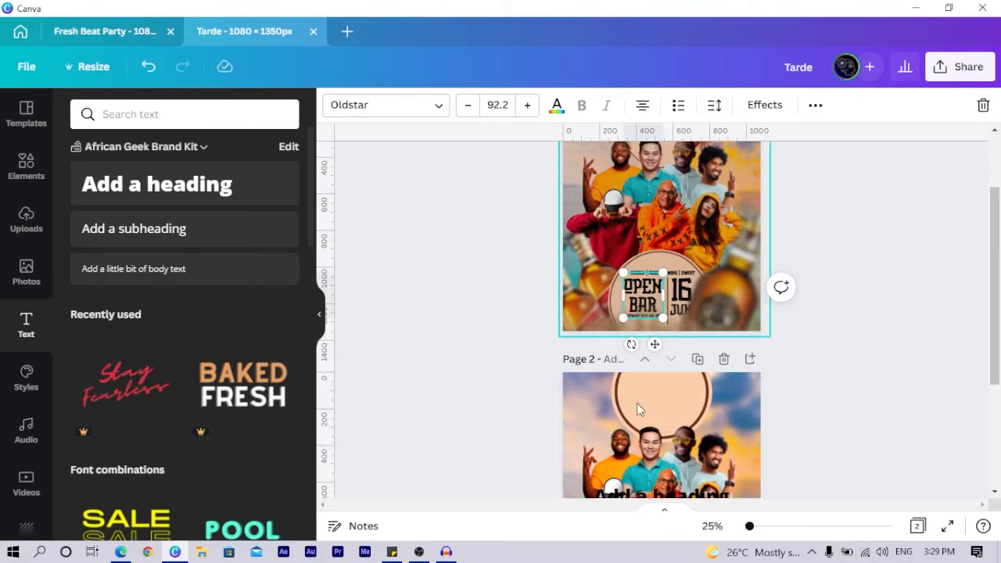
Change the font of the new heading on page 2 to Oldstar
{"action": "left_click", "coordinate": [637, 305]}
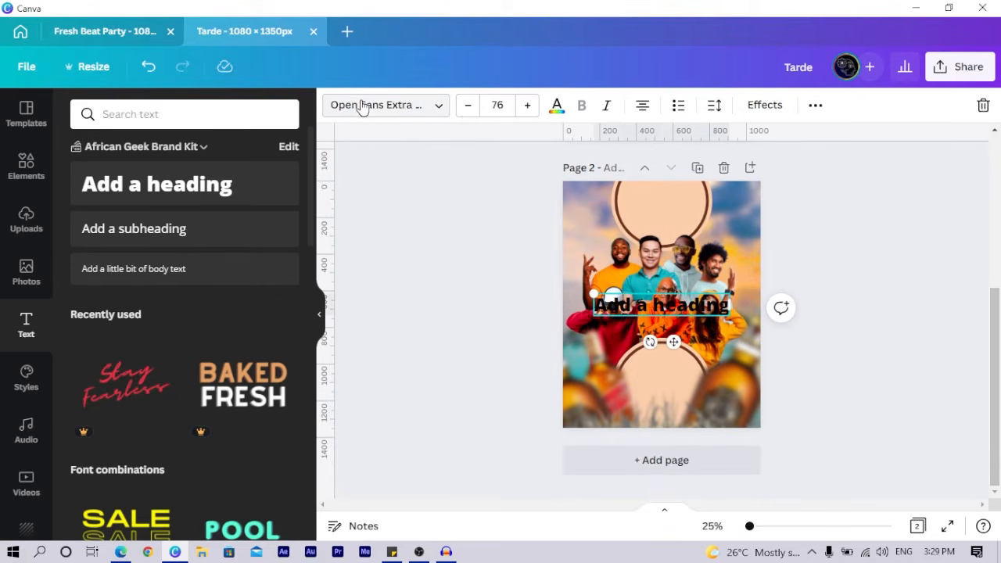
{"action": "left_click", "coordinate": [386, 110]}
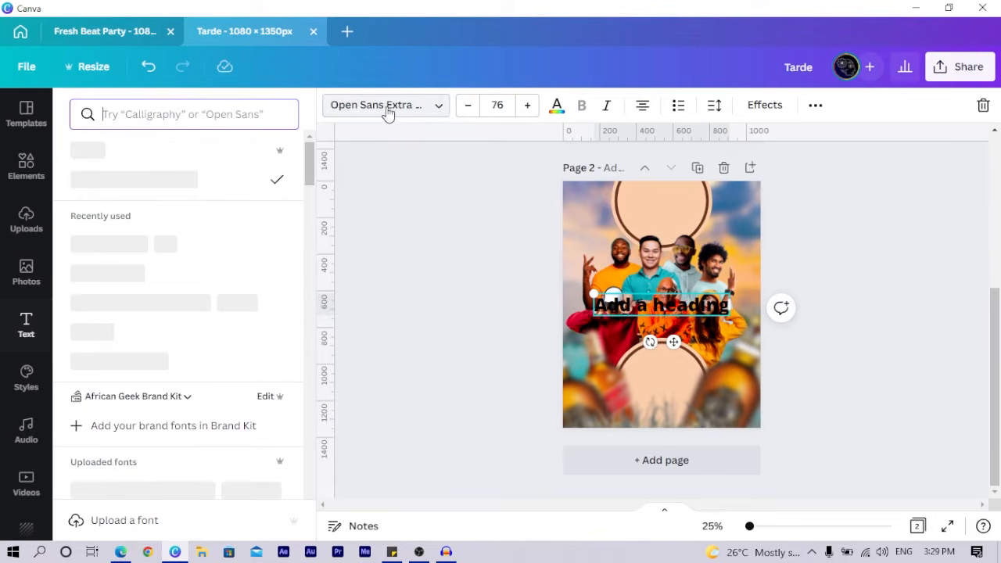
{"action": "left_click", "coordinate": [253, 113]}
{"action": "type", "text": "oldstar"}
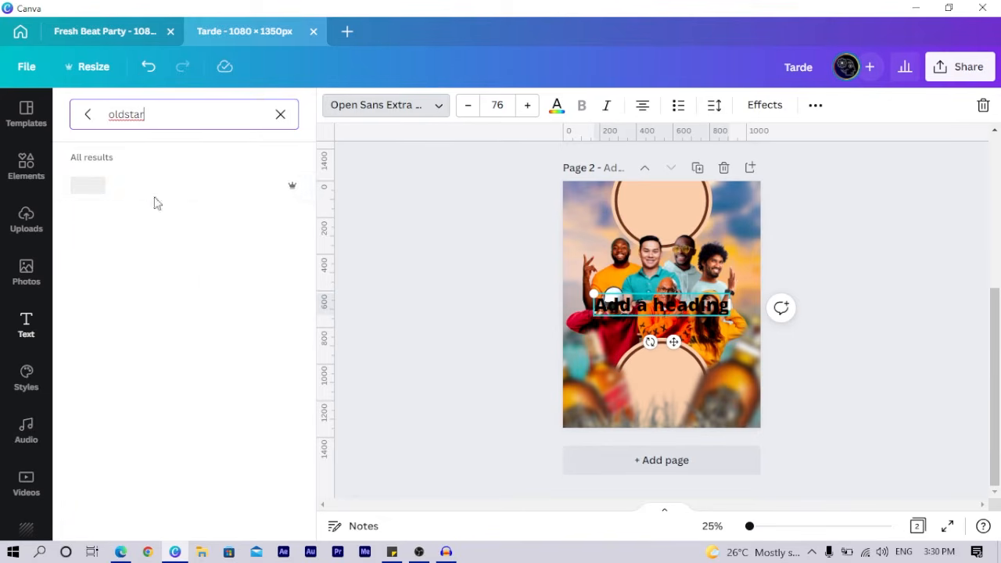
{"action": "mouse_move", "coordinate": [294, 196]}
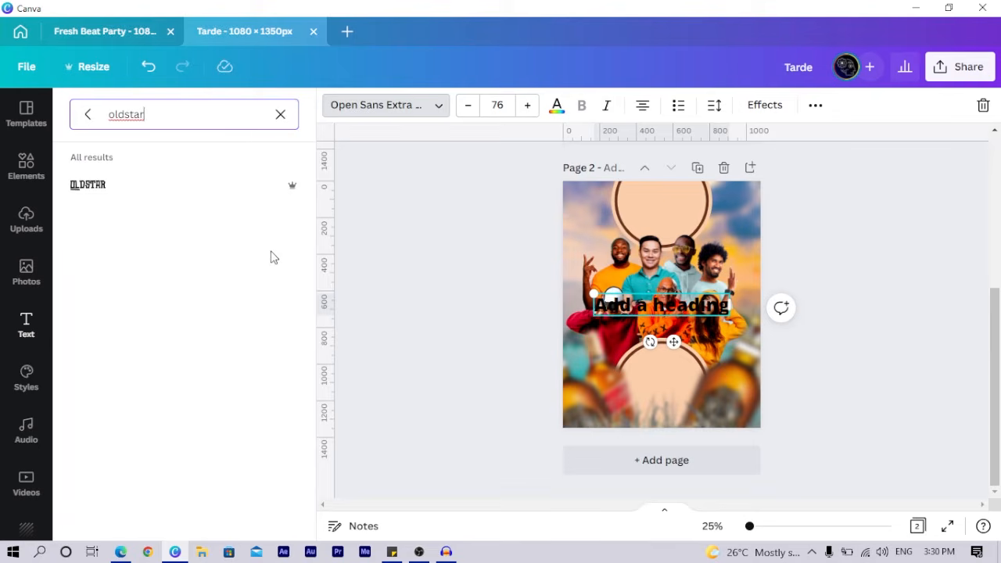
{"action": "left_click", "coordinate": [98, 192]}
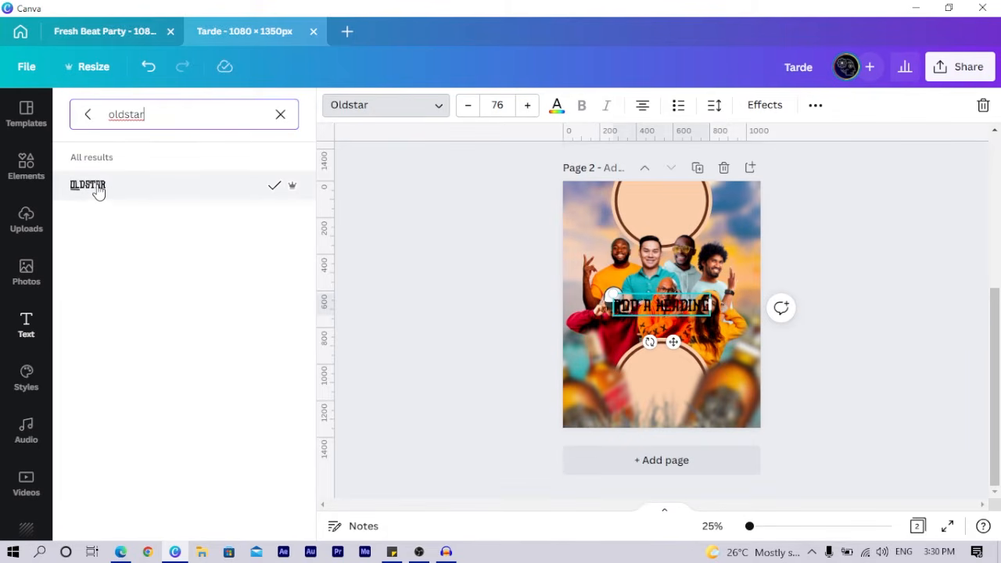
Search the font list for "old" and "old school", and clear the search
{"action": "double_click", "coordinate": [259, 119]}
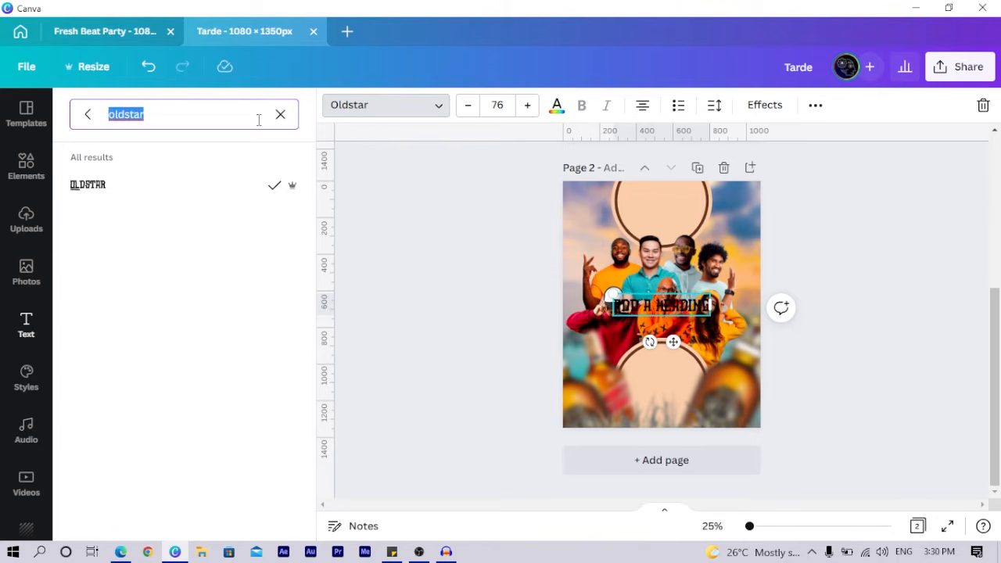
{"action": "type", "text": "old"}
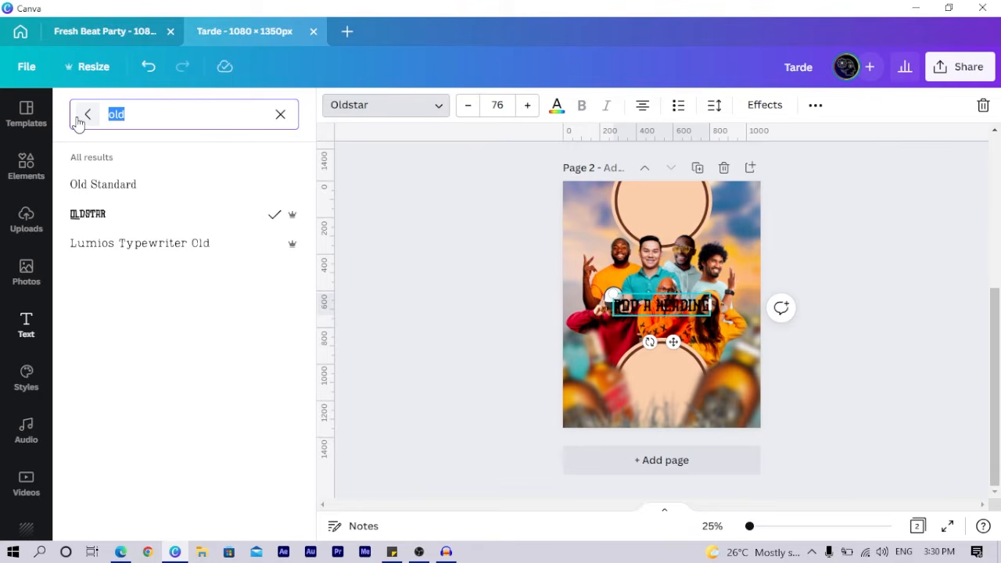
{"action": "key", "text": "BackSpace"}
{"action": "type", "text": "ol"}
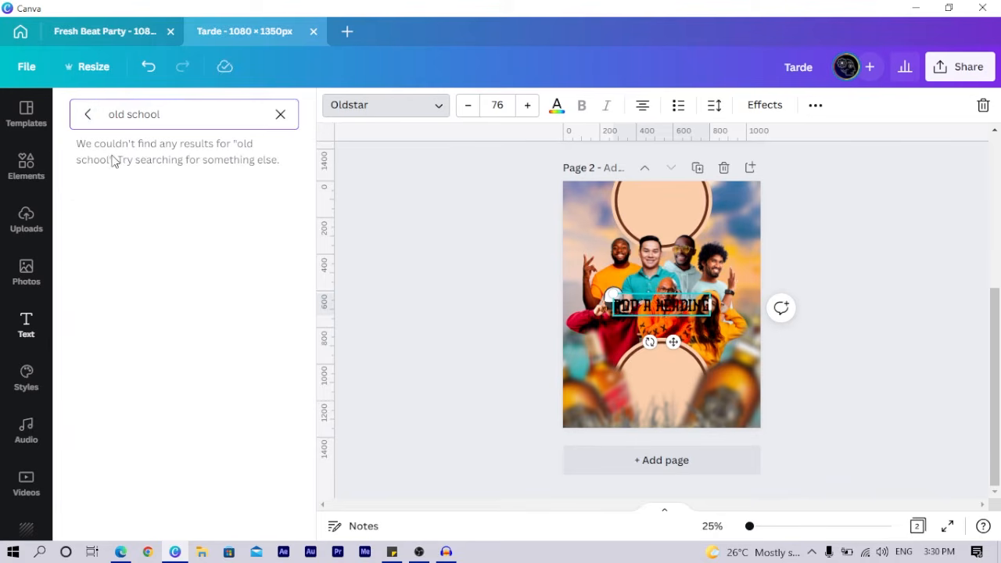
{"action": "left_click", "coordinate": [281, 115]}
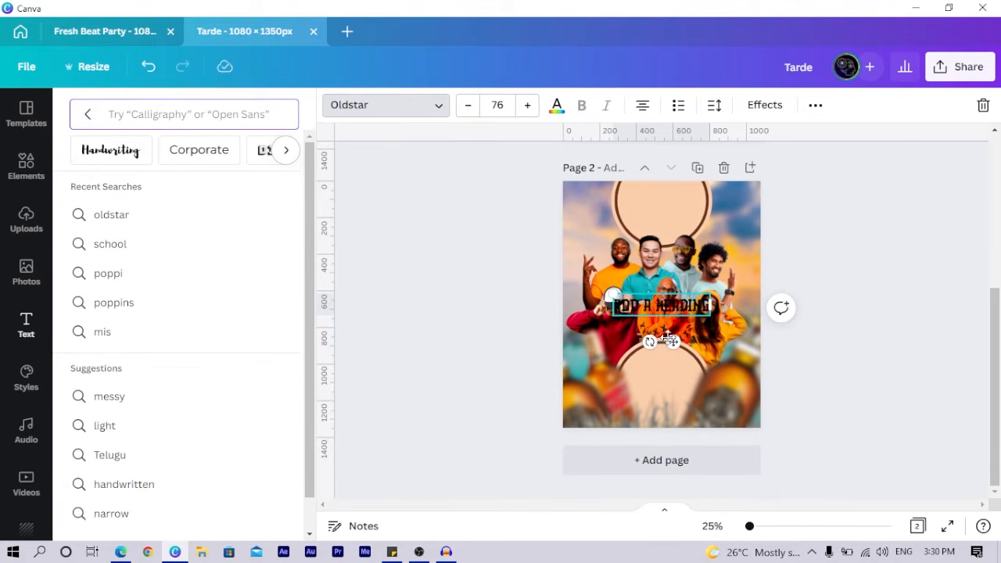
Move the Oldstar heading onto the lower peach circle on page 2 and replace its text with OPEN BAR
{"action": "left_click_drag", "start_coordinate": [687, 361], "coordinate": [690, 409]}
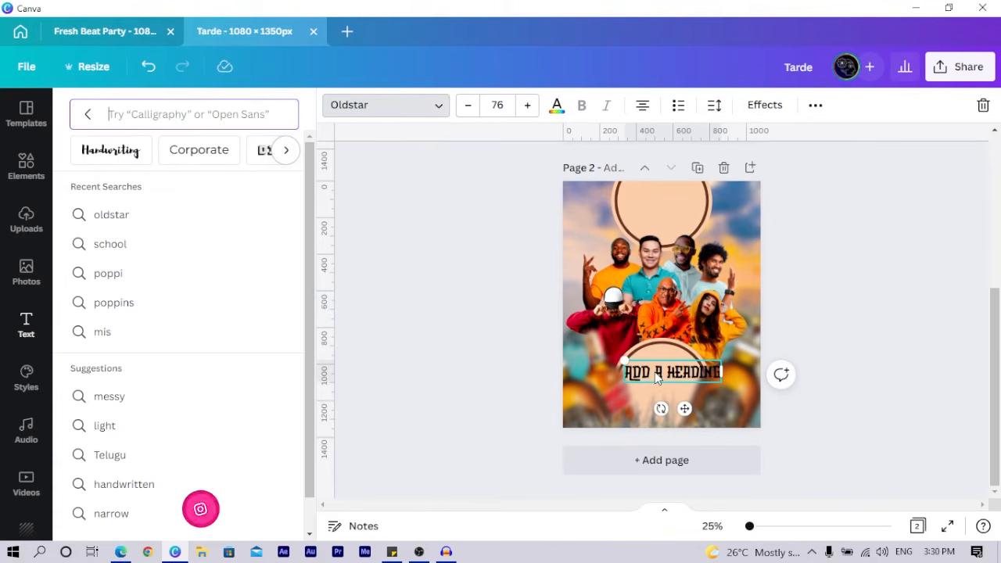
{"action": "double_click", "coordinate": [658, 372]}
{"action": "scroll", "coordinate": [657, 372], "scroll_direction": "up", "scroll_amount": 3}
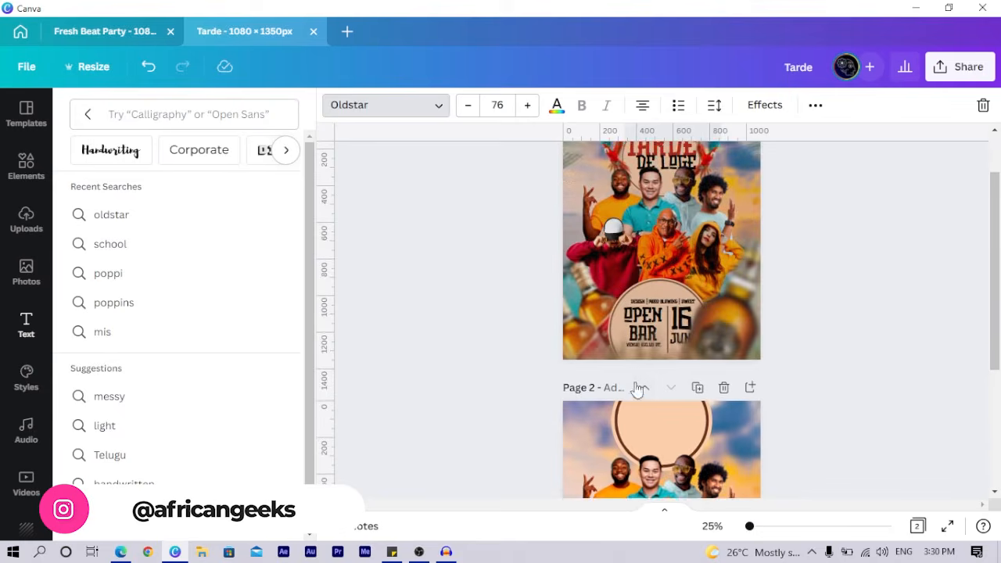
{"action": "scroll", "coordinate": [646, 405], "scroll_direction": "down", "scroll_amount": 3}
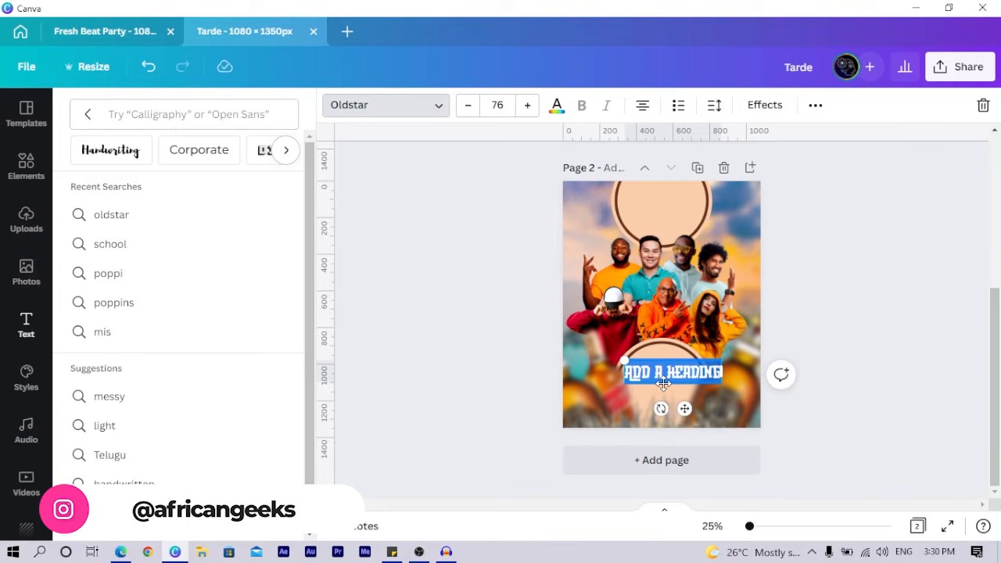
{"action": "type", "text": "OP"}
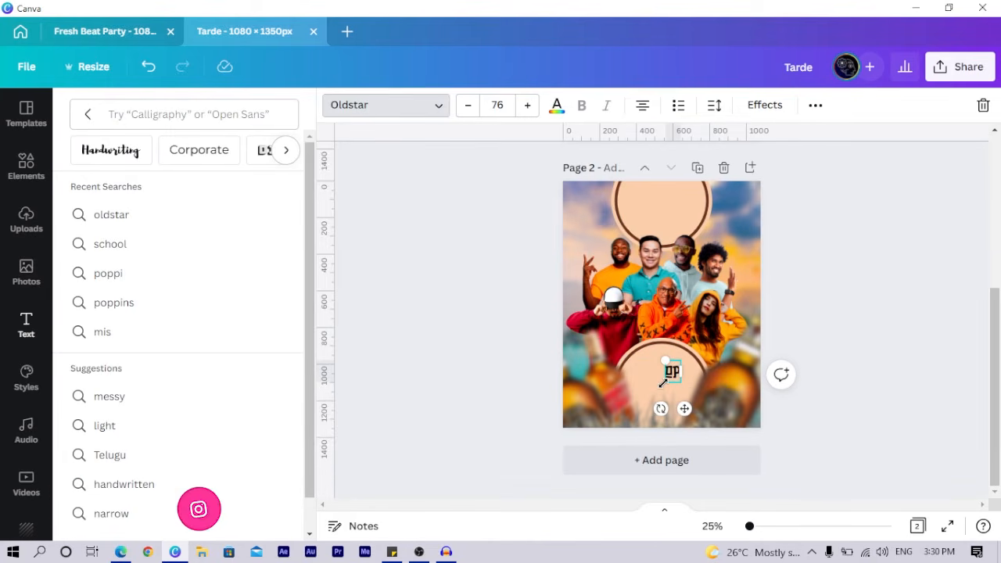
{"action": "type", "text": "NE"}
{"action": "key", "text": "BackSpace"}
{"action": "key", "text": "BackSpace"}
{"action": "type", "text": "EN"}
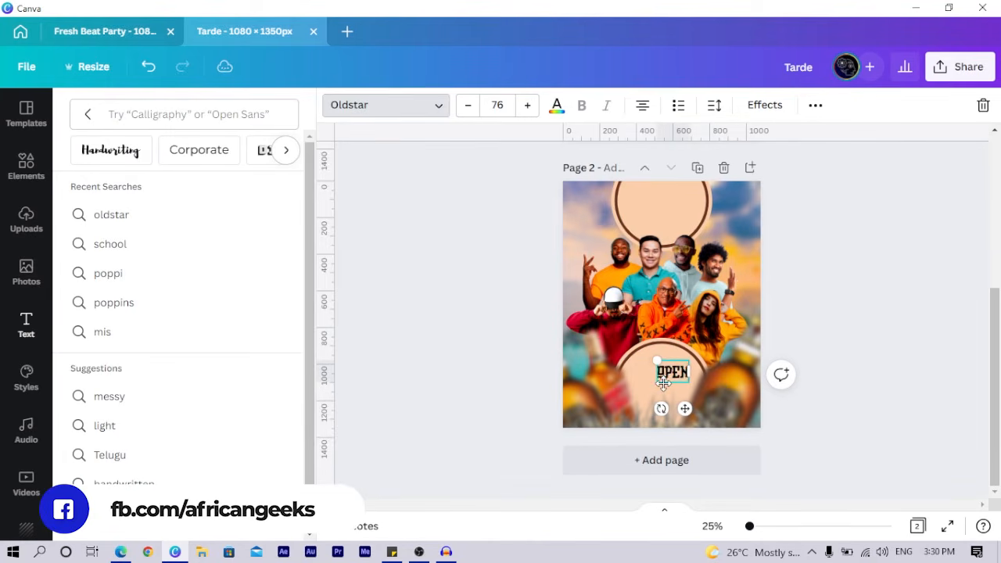
{"action": "type", "text": " CA"}
{"action": "key", "text": "BackSpace"}
{"action": "key", "text": "BackSpace"}
{"action": "type", "text": "BAR"}
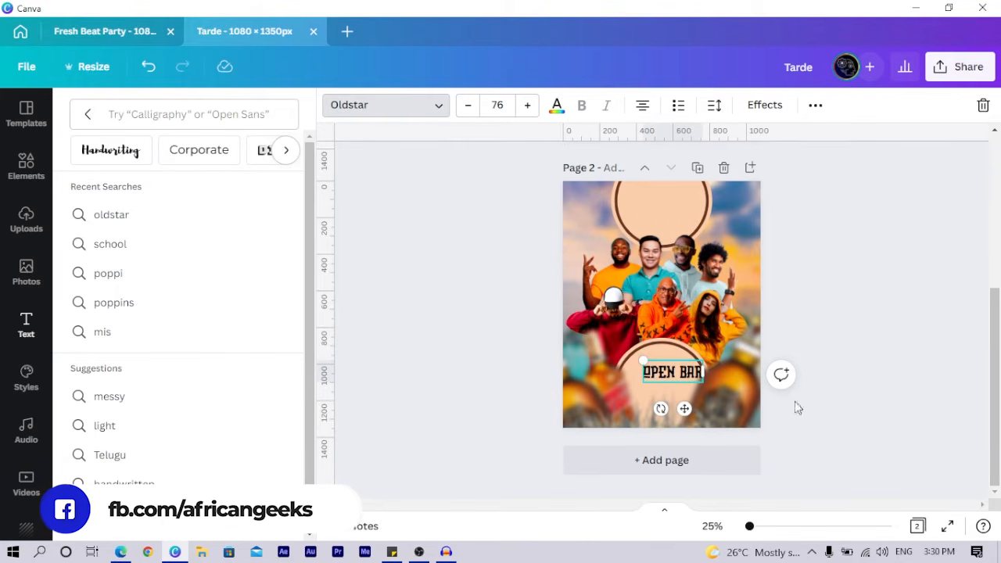
Narrow the OPEN BAR text box so it wraps onto two lines, and adjust its letter spacing and tighten its line spacing
{"action": "left_click_drag", "start_coordinate": [704, 373], "coordinate": [687, 373]}
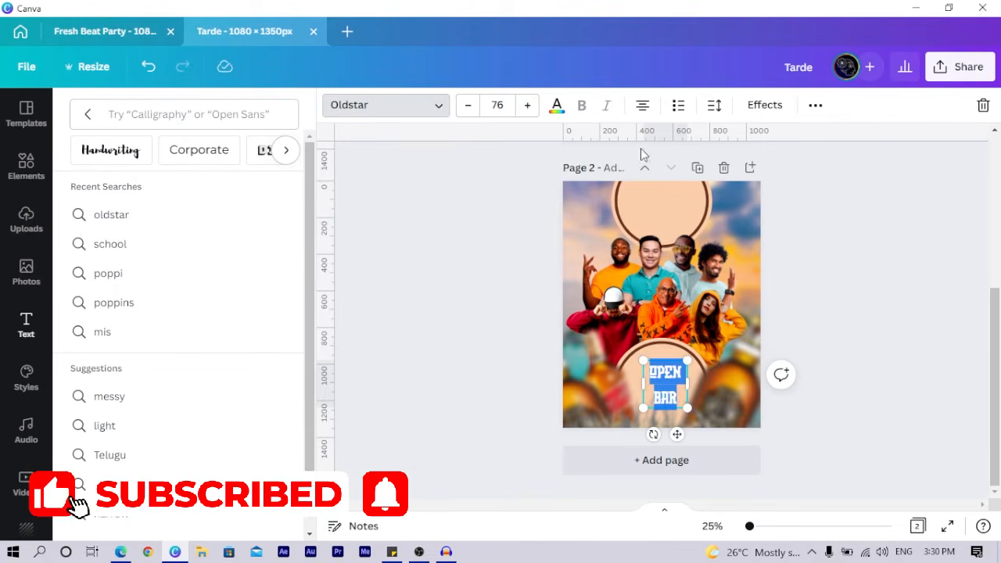
{"action": "left_click", "coordinate": [714, 105]}
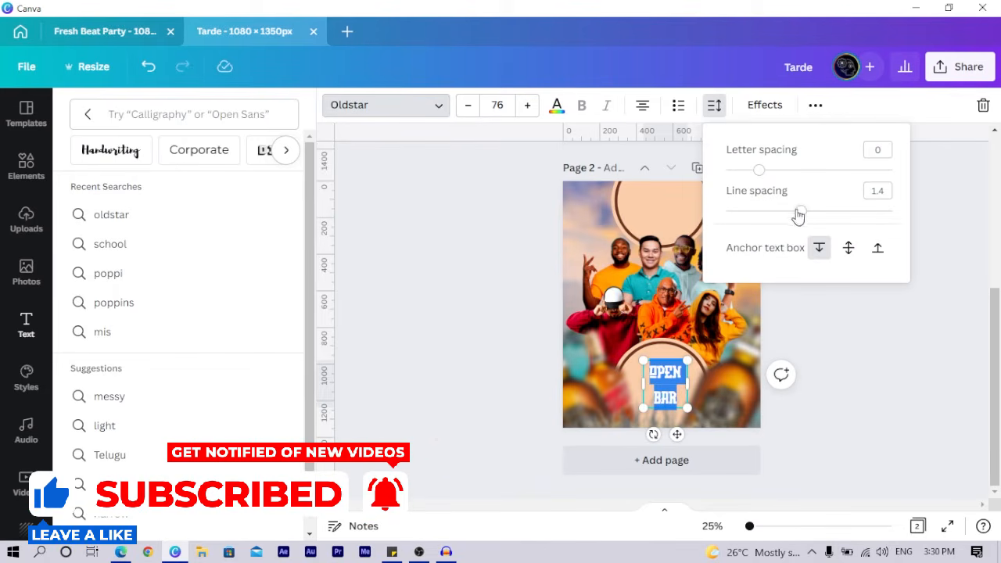
{"action": "mouse_move", "coordinate": [760, 173]}
{"action": "left_mouse_down"}
{"action": "mouse_move", "coordinate": [746, 170]}
{"action": "mouse_move", "coordinate": [771, 189]}
{"action": "left_mouse_up"}
{"action": "left_click_drag", "start_coordinate": [803, 219], "coordinate": [755, 233]}
{"action": "left_click", "coordinate": [432, 347]}
{"action": "left_click", "coordinate": [440, 350]}
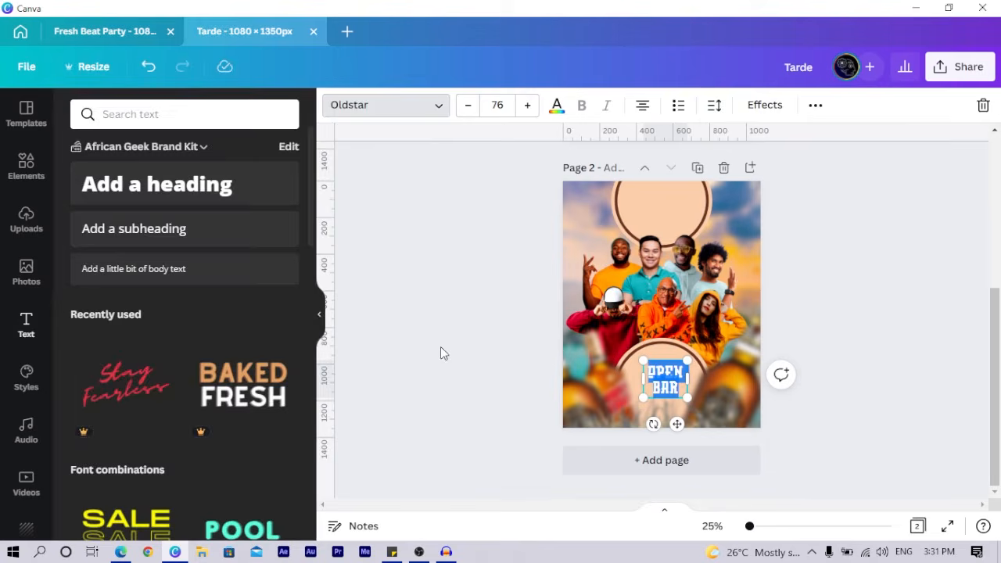
Enlarge the OPEN BAR text to a font size of about 90.8 and place it in the left half of the lower circle
{"action": "left_click_drag", "start_coordinate": [676, 383], "coordinate": [675, 407]}
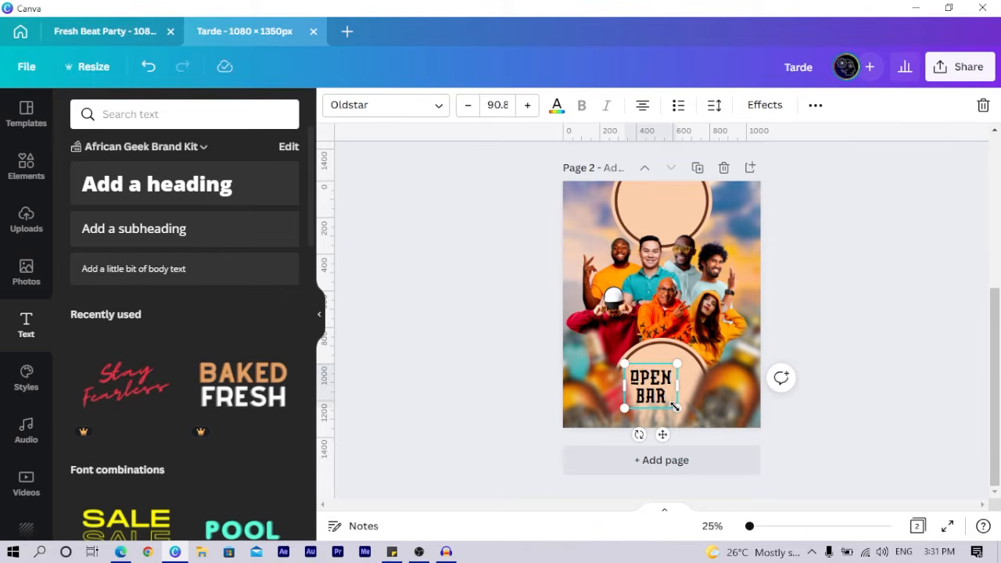
{"action": "key", "text": "ctrl+plus"}
{"action": "scroll", "coordinate": [674, 407], "scroll_direction": "up", "scroll_amount": 2, "text": "ctrl"}
{"action": "scroll", "coordinate": [602, 384], "scroll_direction": "down", "scroll_amount": 3}
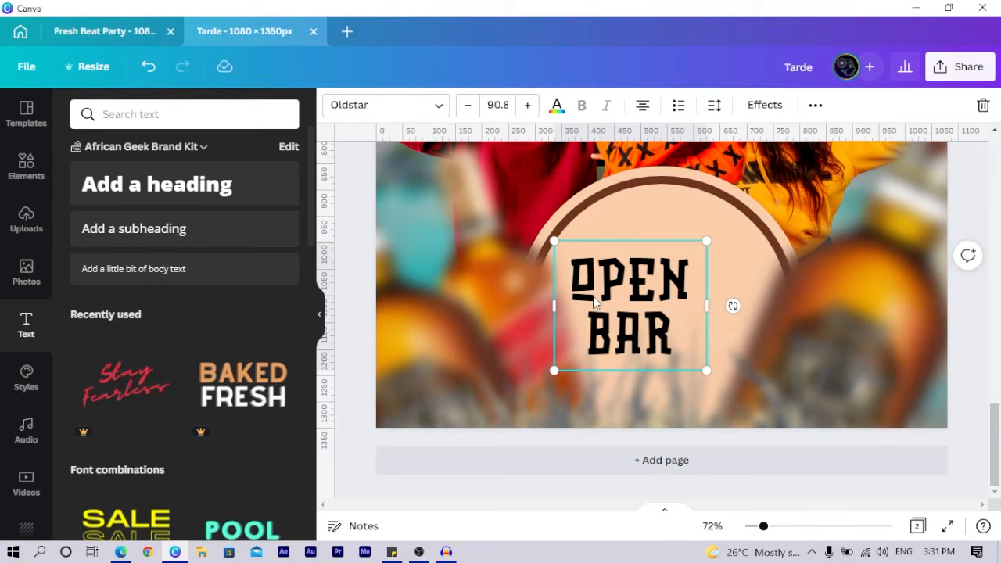
{"action": "left_click_drag", "start_coordinate": [621, 249], "coordinate": [618, 256]}
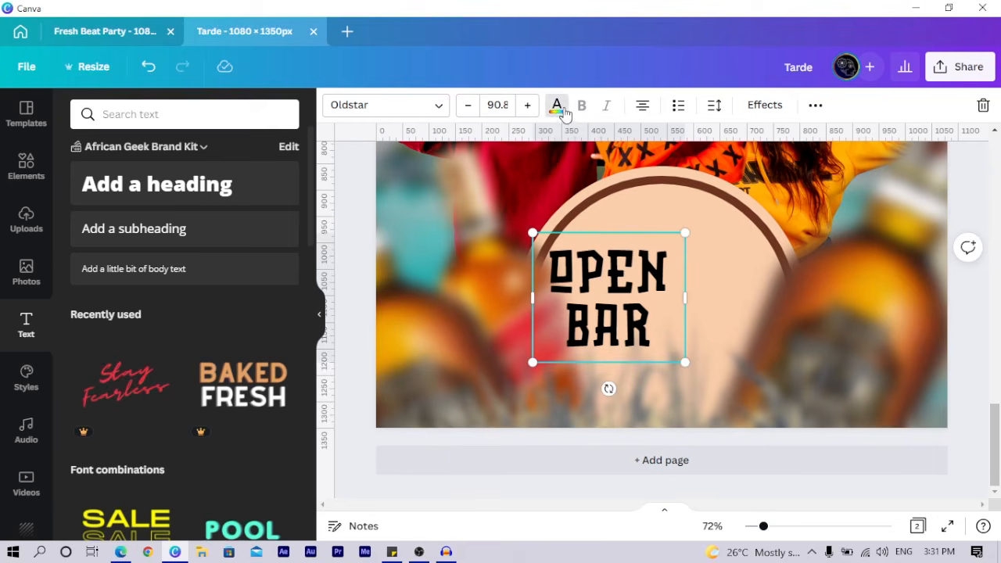
Recolor the OPEN BAR text with the brown document color #6D341E and deselect it
{"action": "left_click", "coordinate": [563, 109]}
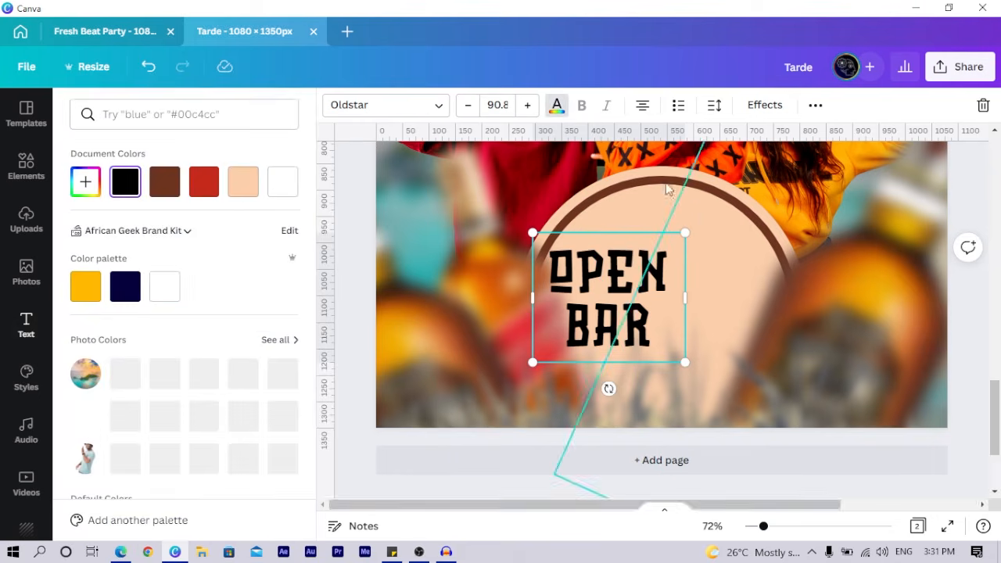
{"action": "left_click", "coordinate": [164, 183]}
{"action": "left_click", "coordinate": [85, 182]}
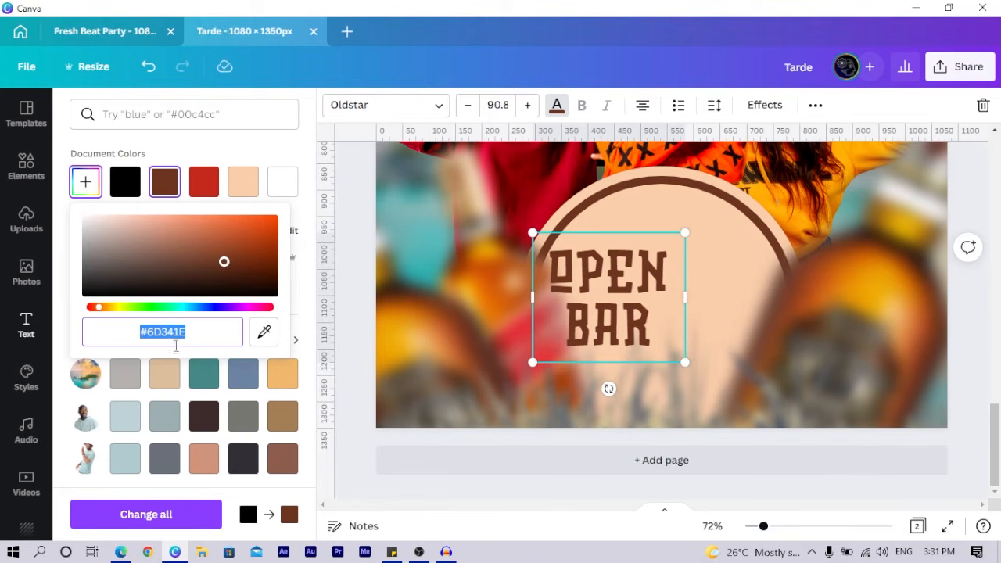
{"action": "left_click", "coordinate": [345, 244]}
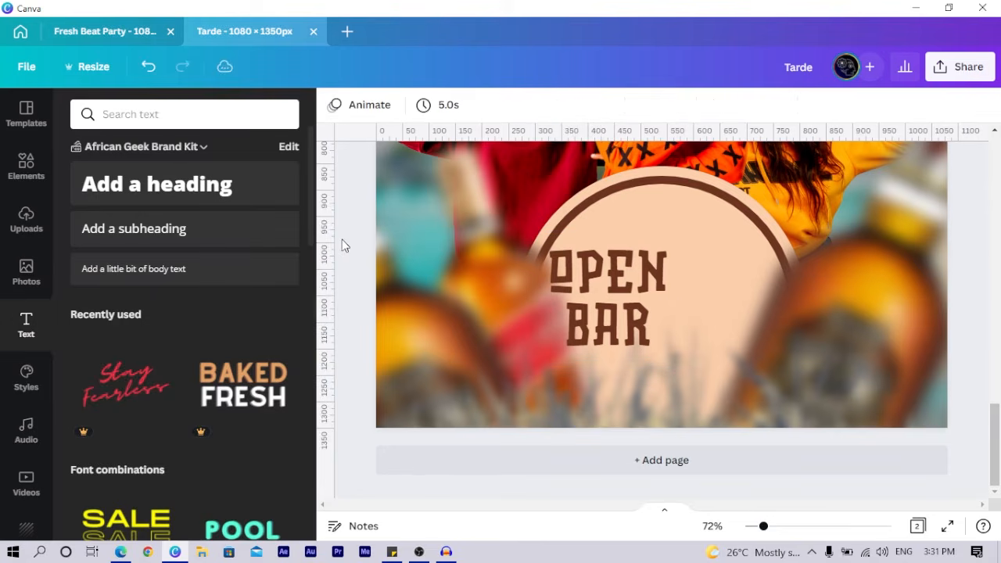
Add a black line rotated to -90°, shorten it to the text's height, and place it just right of OPEN BAR
{"action": "left_click", "coordinate": [542, 268]}
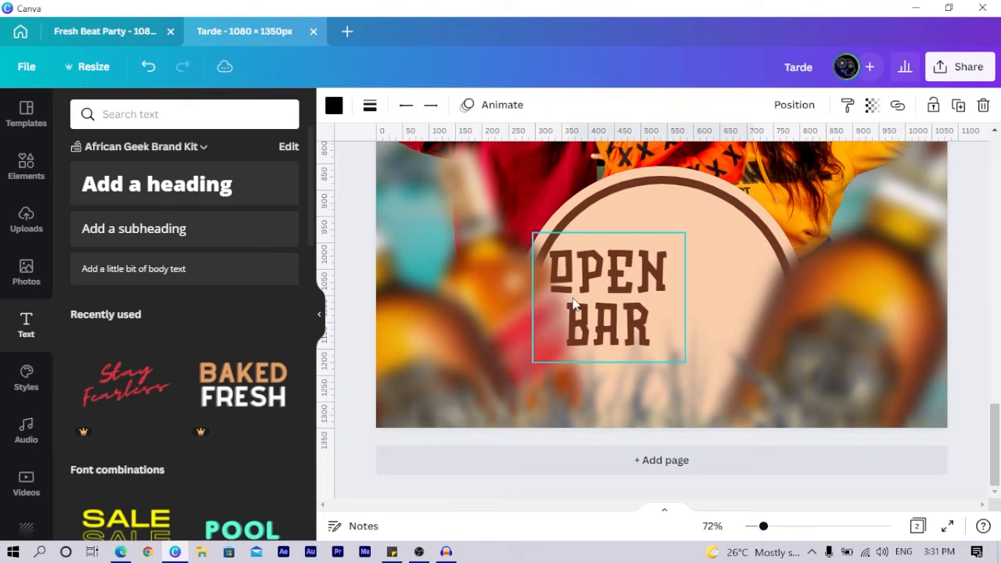
{"action": "scroll", "coordinate": [651, 349], "scroll_direction": "up", "scroll_amount": 3}
{"action": "left_click_drag", "start_coordinate": [646, 319], "coordinate": [714, 307]}
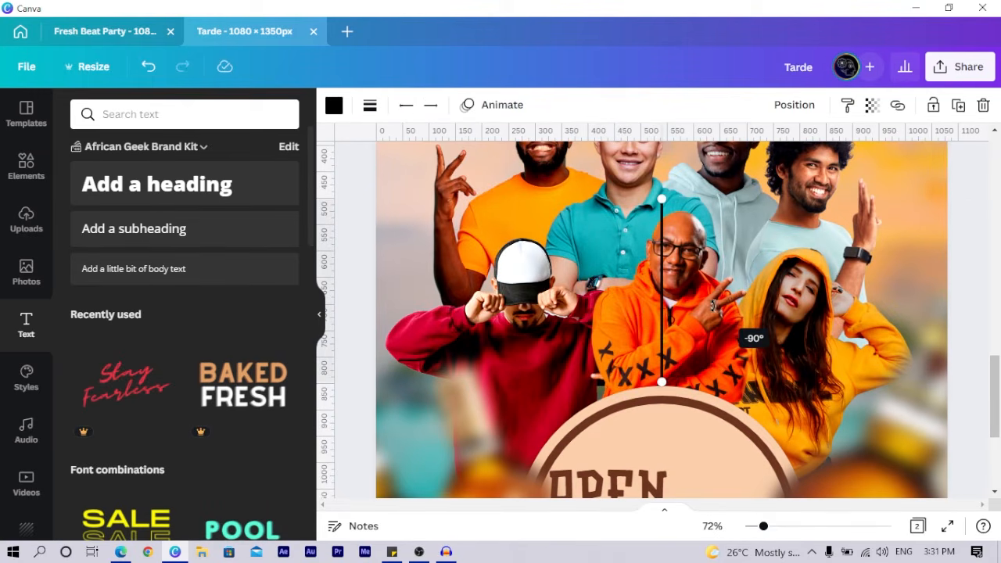
{"action": "scroll", "coordinate": [678, 193], "scroll_direction": "down", "scroll_amount": 3}
{"action": "scroll", "coordinate": [691, 205], "scroll_direction": "up", "scroll_amount": 2}
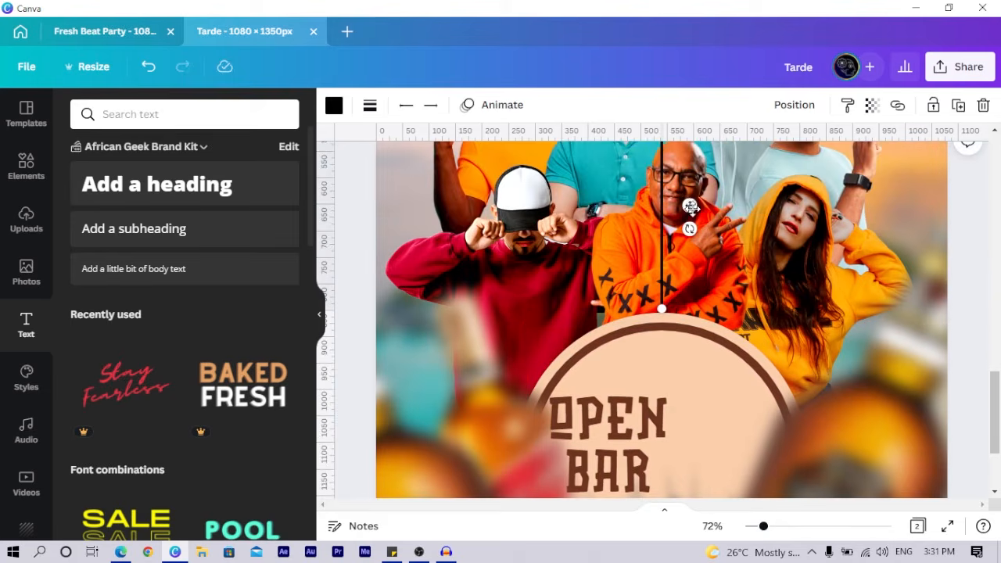
{"action": "scroll", "coordinate": [728, 383], "scroll_direction": "down", "scroll_amount": 1}
{"action": "left_click_drag", "start_coordinate": [729, 374], "coordinate": [707, 359]}
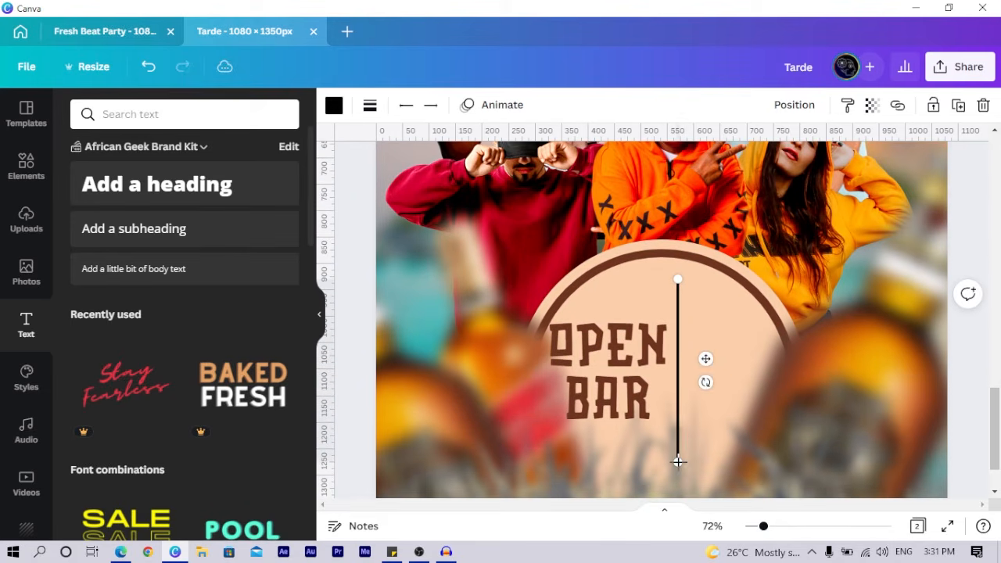
{"action": "left_click_drag", "start_coordinate": [678, 461], "coordinate": [677, 397]}
{"action": "left_click_drag", "start_coordinate": [707, 326], "coordinate": [692, 365]}
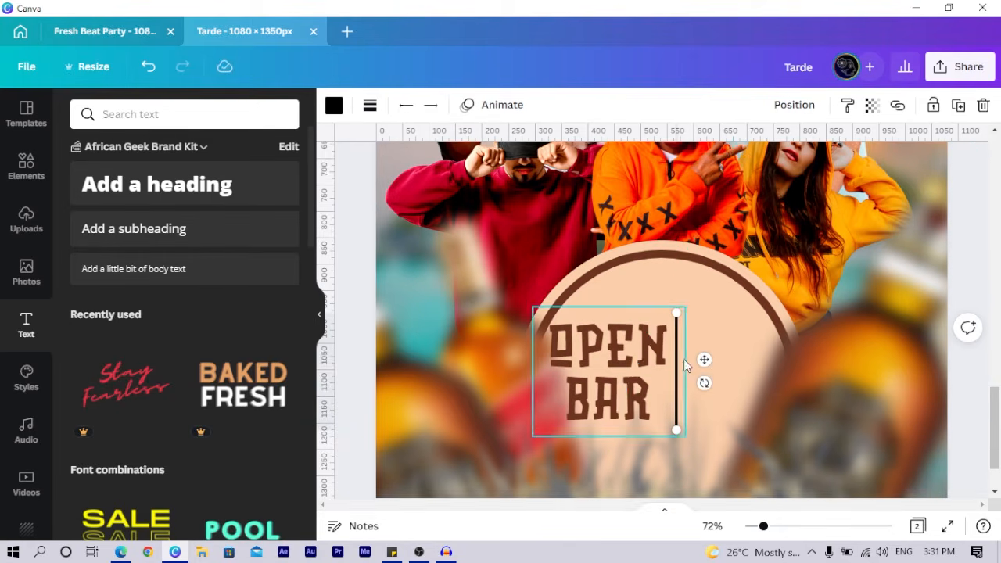
Copy the "DESIGN | MOOD BLOWING | SWEET" tagline from page 1 and place it above OPEN BAR on page 2
{"action": "scroll", "coordinate": [720, 376], "scroll_direction": "down", "scroll_amount": 5}
{"action": "scroll", "coordinate": [728, 387], "scroll_direction": "up", "scroll_amount": 5}
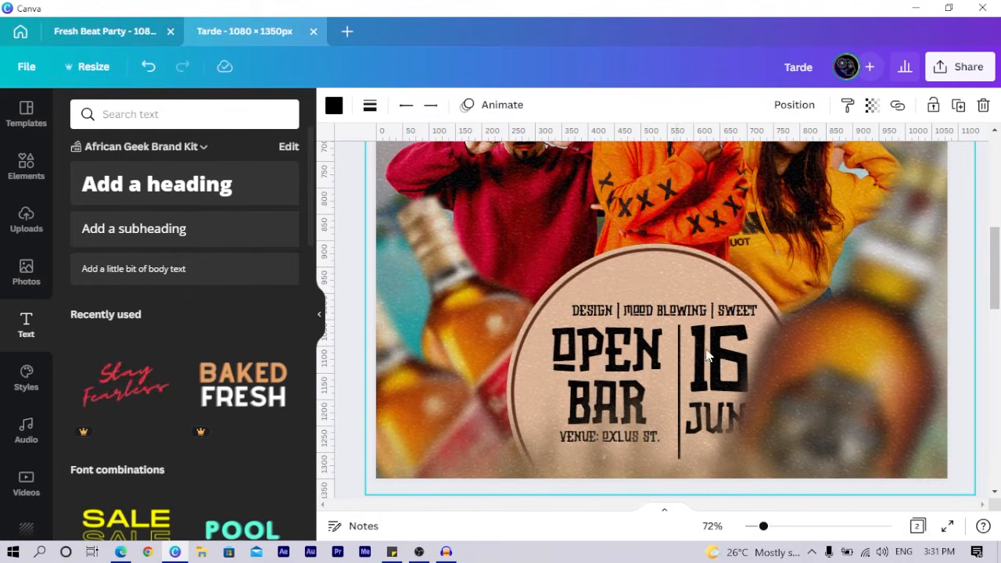
{"action": "left_click", "coordinate": [662, 311]}
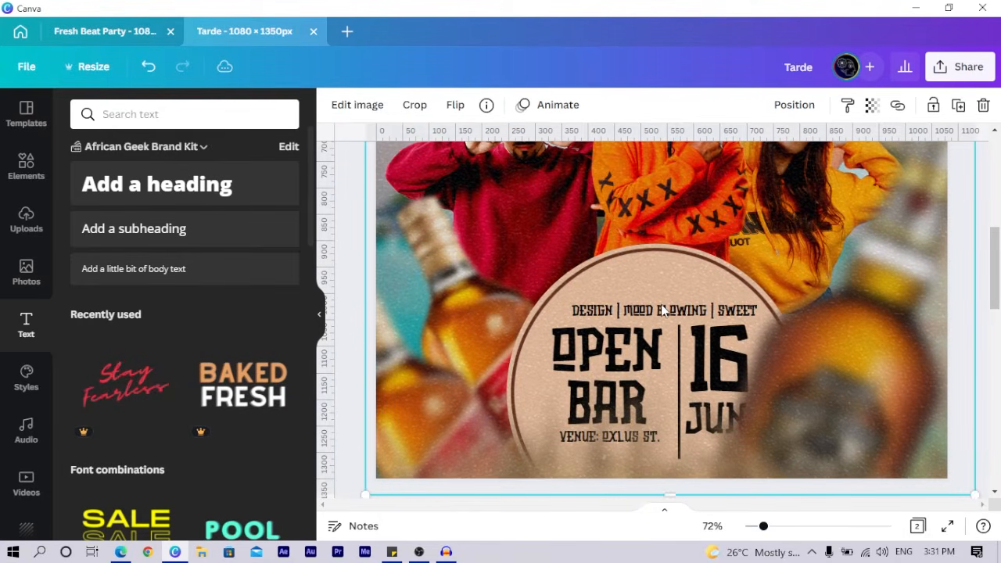
{"action": "left_click", "coordinate": [612, 311]}
{"action": "scroll", "coordinate": [610, 311], "scroll_direction": "down", "scroll_amount": 10}
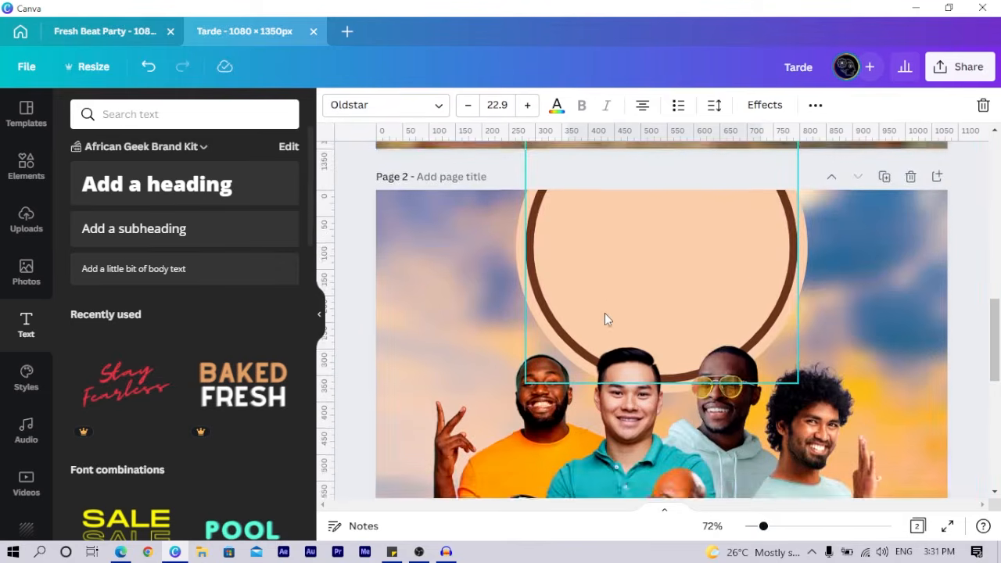
{"action": "key", "text": "ctrl+v"}
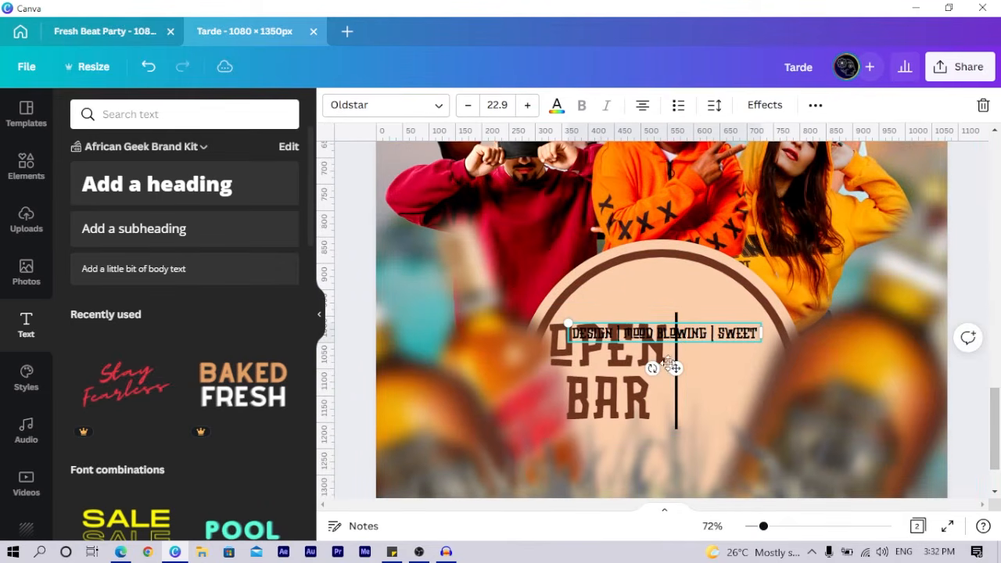
{"action": "left_click_drag", "start_coordinate": [678, 370], "coordinate": [677, 342]}
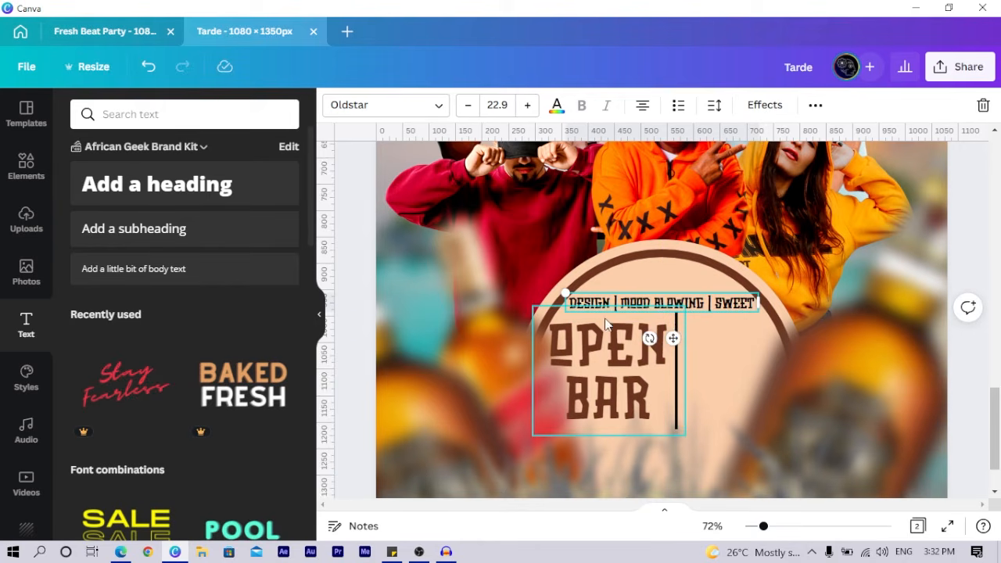
Copy the large "16" from page 1 into the lower circle on page 2, right of the vertical line
{"action": "scroll", "coordinate": [751, 321], "scroll_direction": "up", "scroll_amount": 10}
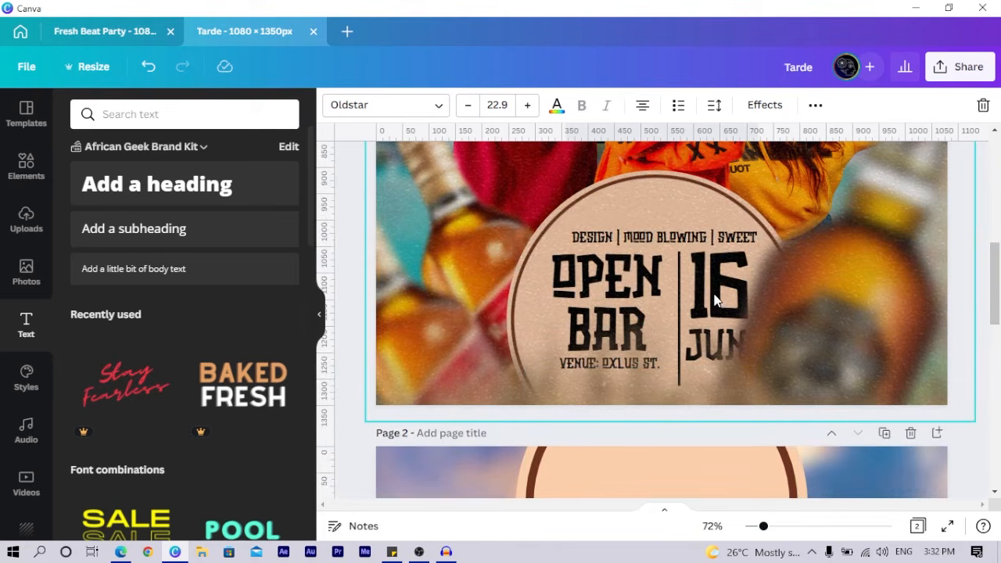
{"action": "left_click", "coordinate": [713, 297]}
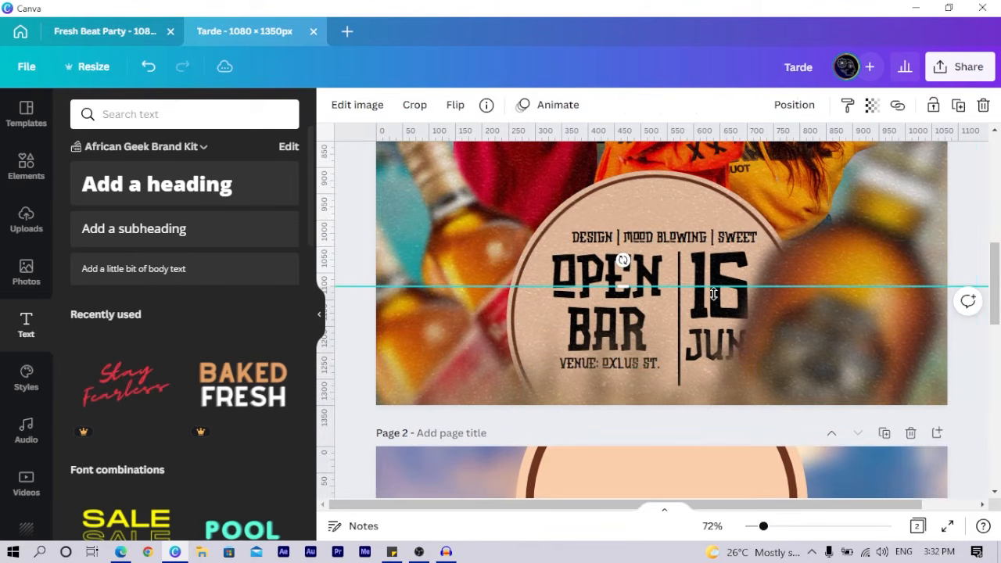
{"action": "left_click", "coordinate": [713, 307]}
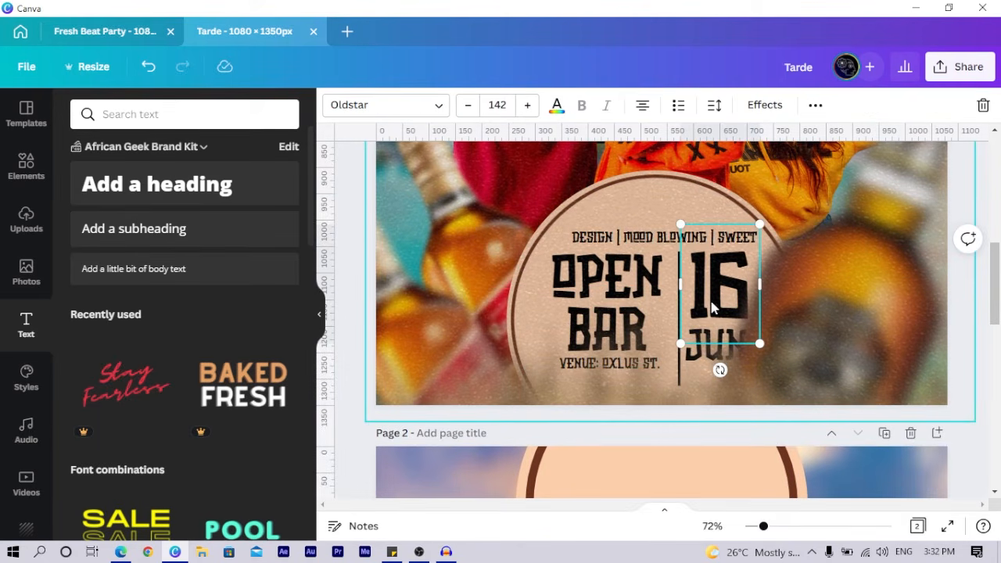
{"action": "scroll", "coordinate": [713, 309], "scroll_direction": "down", "scroll_amount": 10}
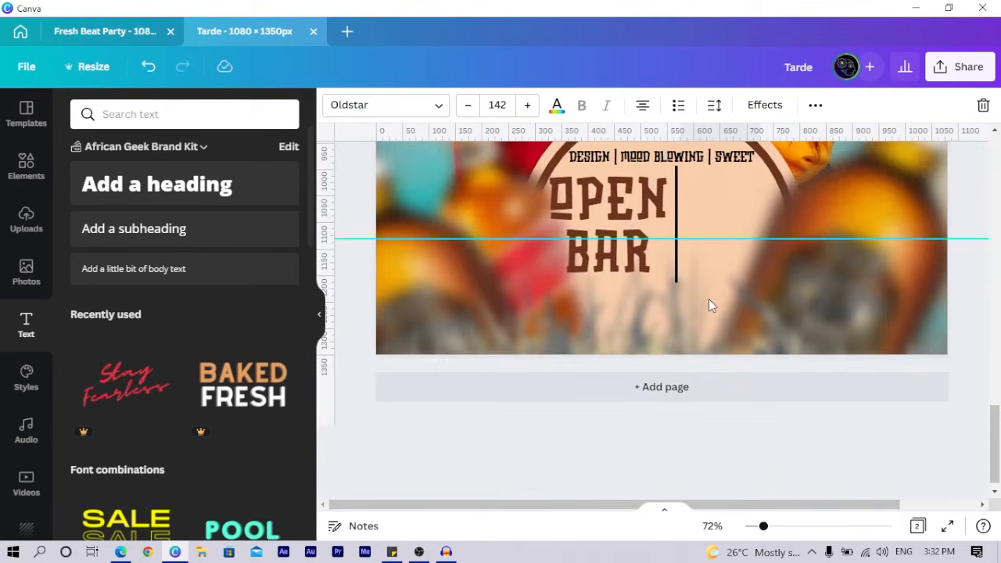
{"action": "left_click", "coordinate": [709, 305]}
{"action": "left_click", "coordinate": [709, 299]}
Copy the "JUN" text from page 1 to page 2 and move it together with the "16" up beside the vertical line
{"action": "scroll", "coordinate": [710, 299], "scroll_direction": "up", "scroll_amount": 10}
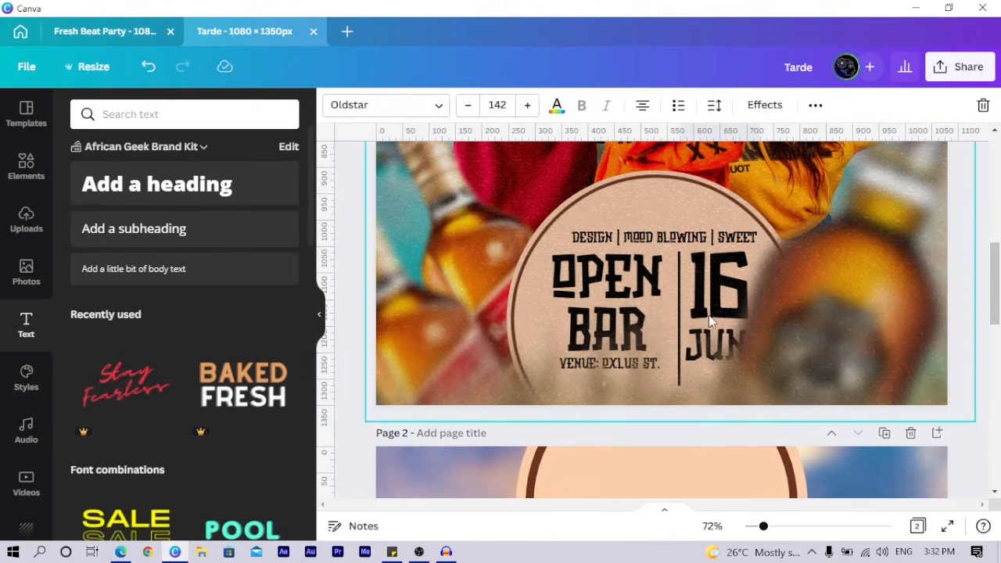
{"action": "left_click", "coordinate": [708, 337]}
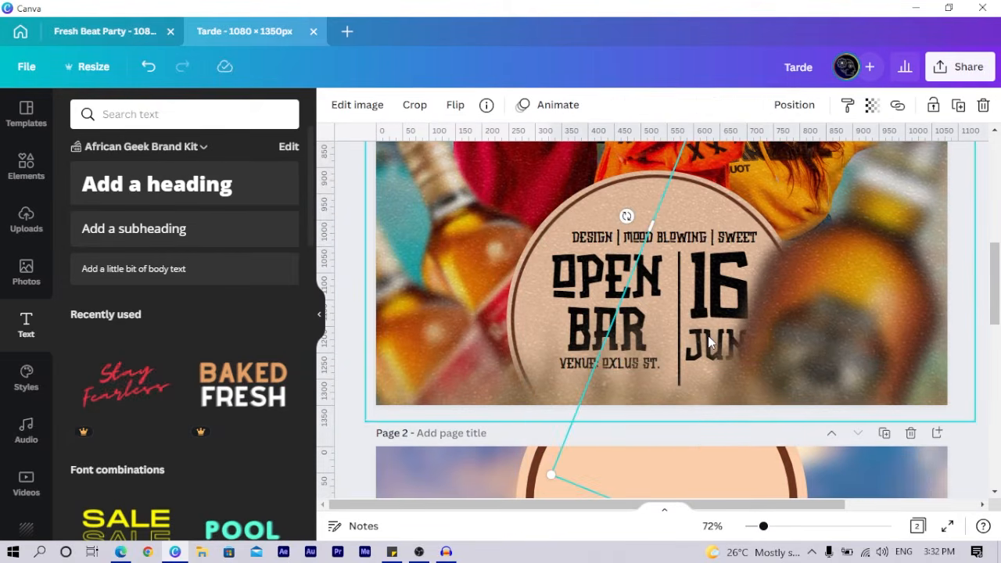
{"action": "left_click", "coordinate": [709, 338]}
{"action": "scroll", "coordinate": [708, 341], "scroll_direction": "down", "scroll_amount": 10}
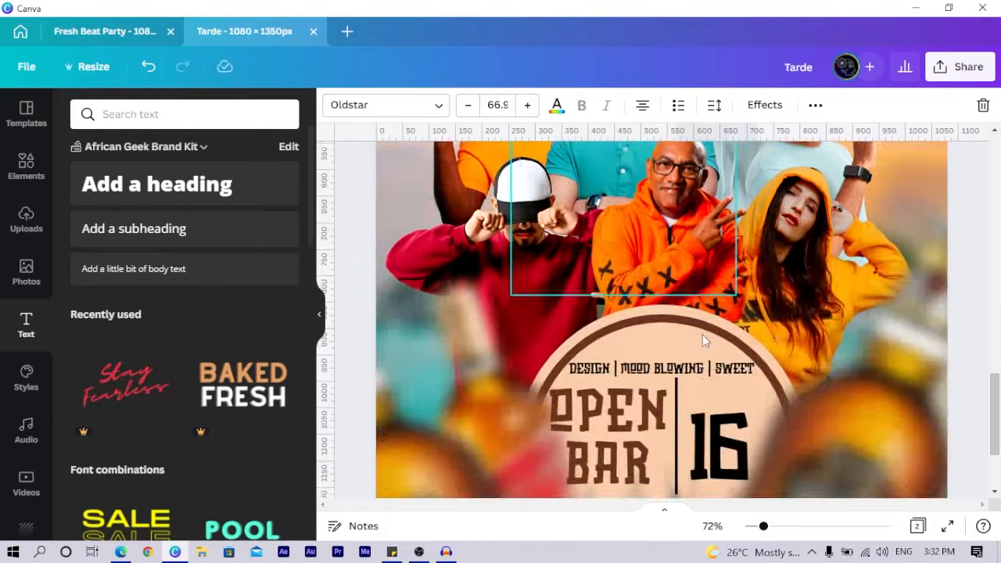
{"action": "left_click", "coordinate": [712, 314]}
{"action": "key", "text": "ctrl+v"}
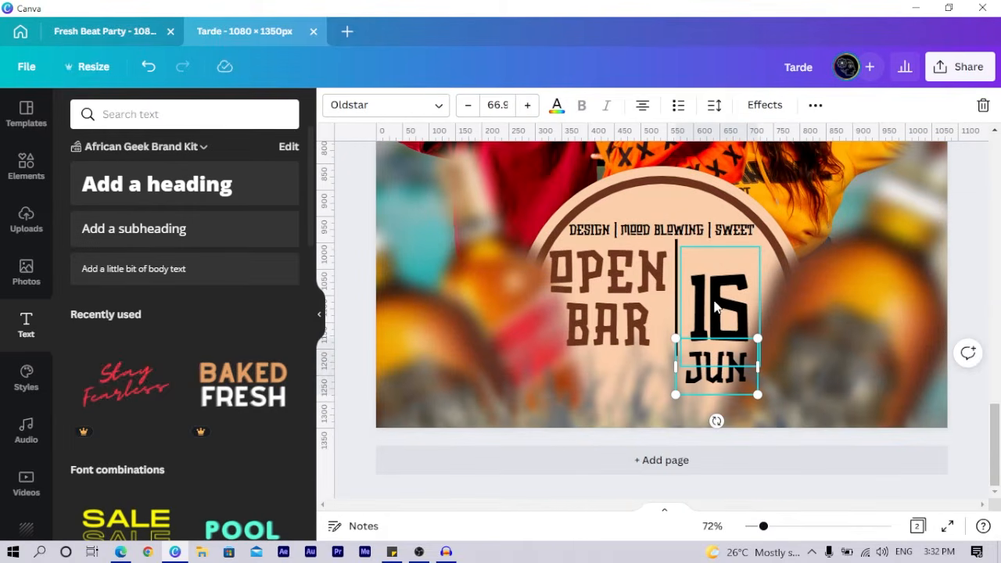
{"action": "left_click", "coordinate": [713, 306], "text": "shift"}
{"action": "left_click_drag", "start_coordinate": [724, 250], "coordinate": [715, 268]}
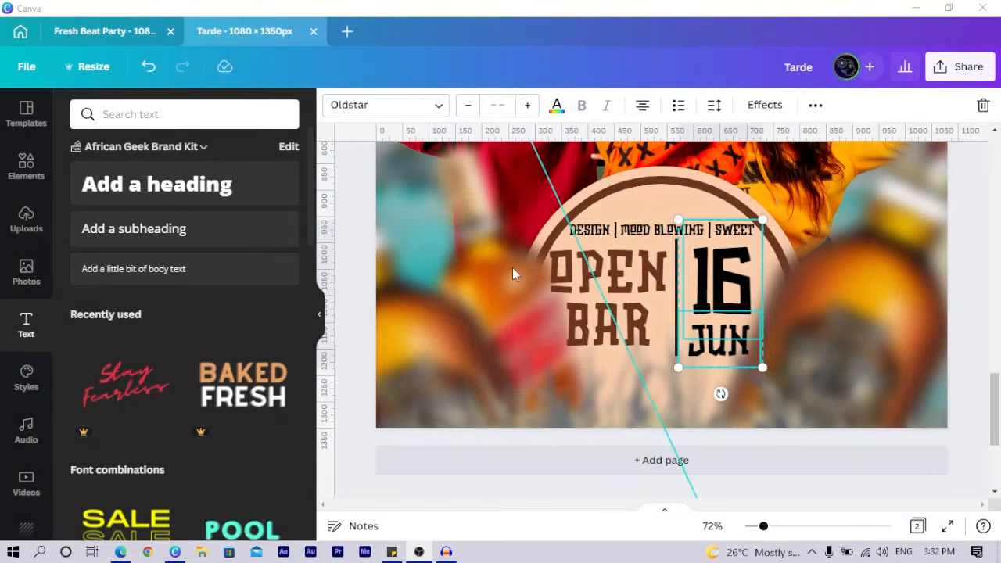
Recolour the OPEN BAR text on page 2 black
{"action": "left_click", "coordinate": [562, 253]}
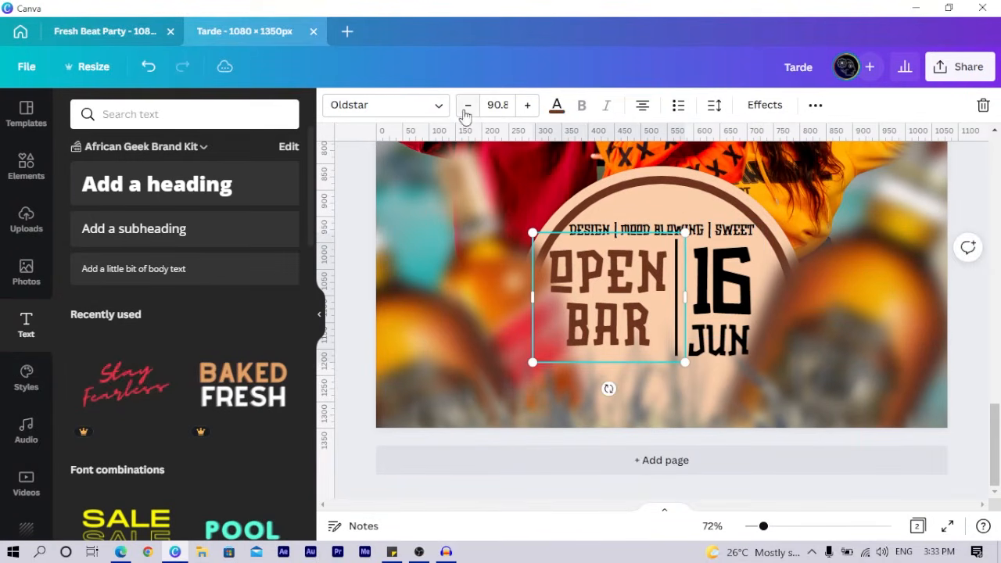
{"action": "left_click", "coordinate": [557, 105]}
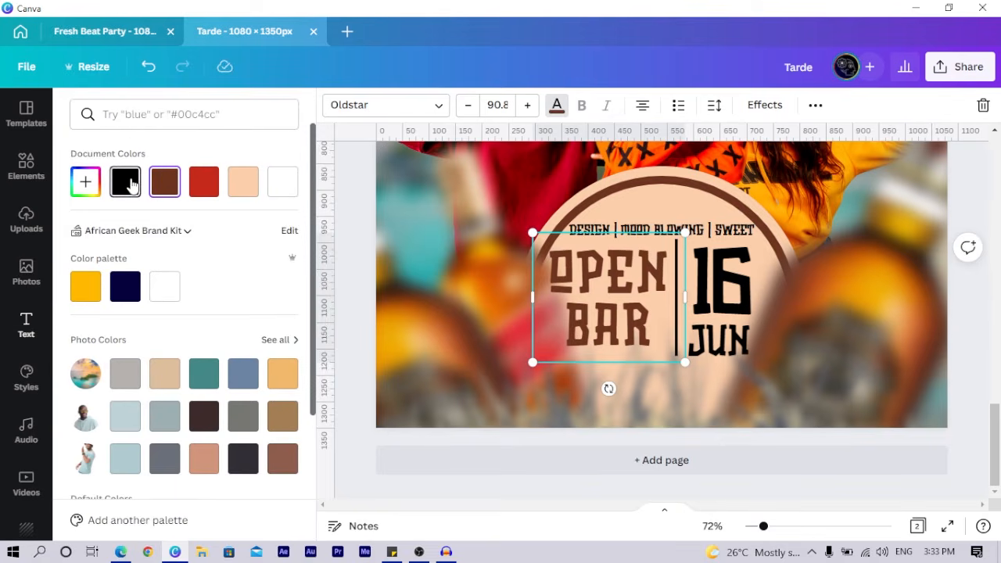
{"action": "left_click", "coordinate": [125, 181]}
{"action": "left_click", "coordinate": [557, 105]}
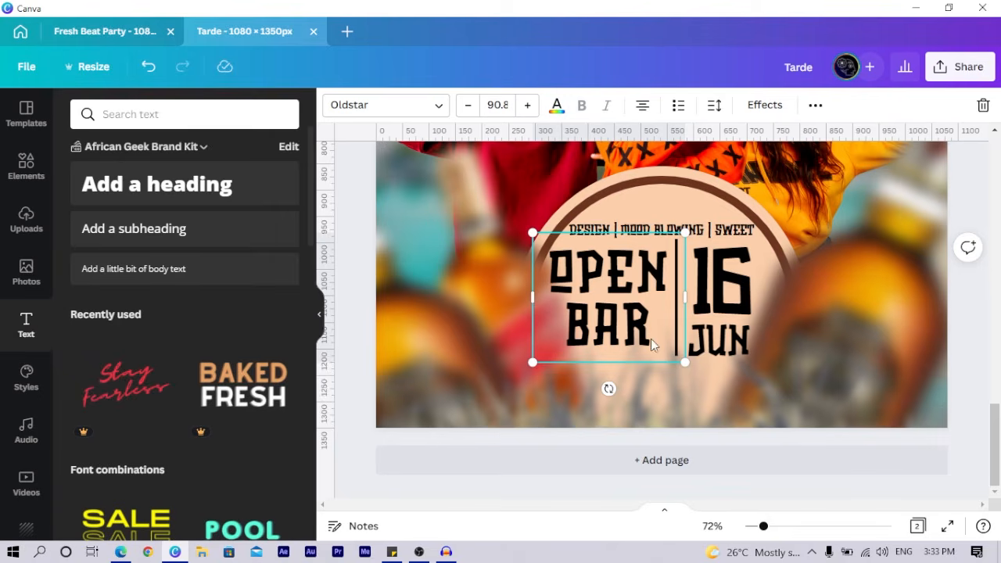
{"action": "left_click", "coordinate": [459, 248]}
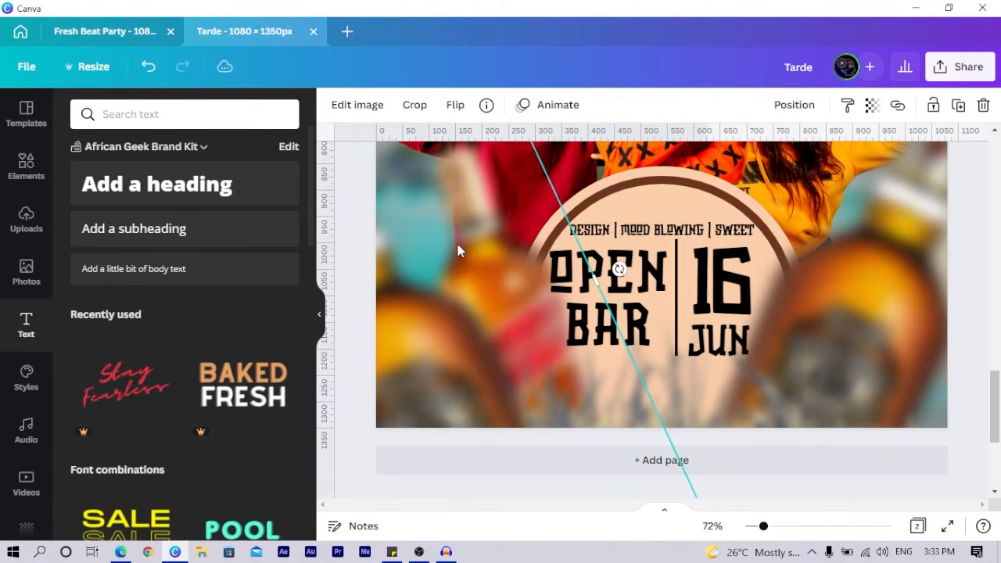
Copy the "TARDE" title from page 1 and paste it into the upper circle on page 2
{"action": "left_click", "coordinate": [658, 269]}
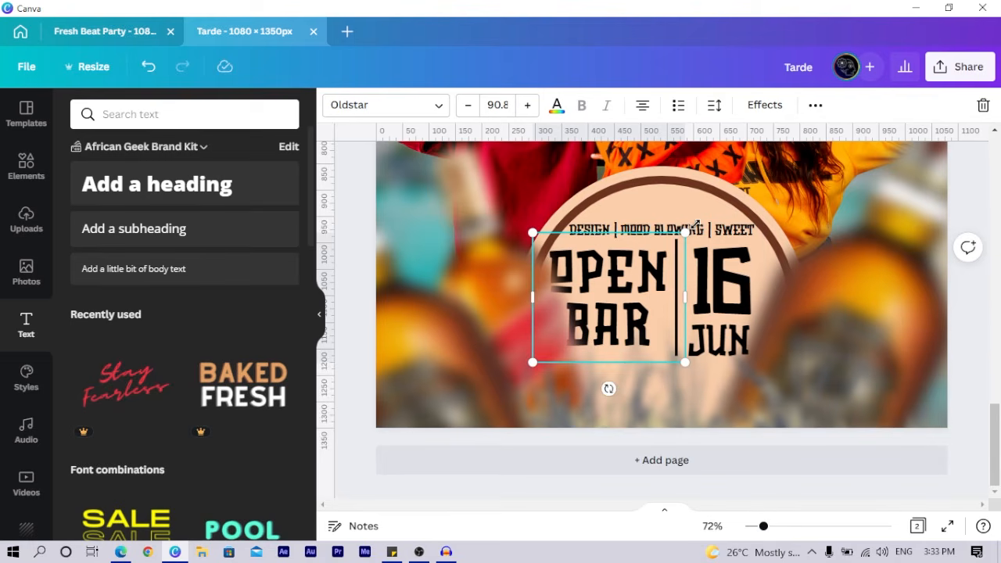
{"action": "key", "text": "ctrl+minus"}
{"action": "key", "text": "ctrl+minus"}
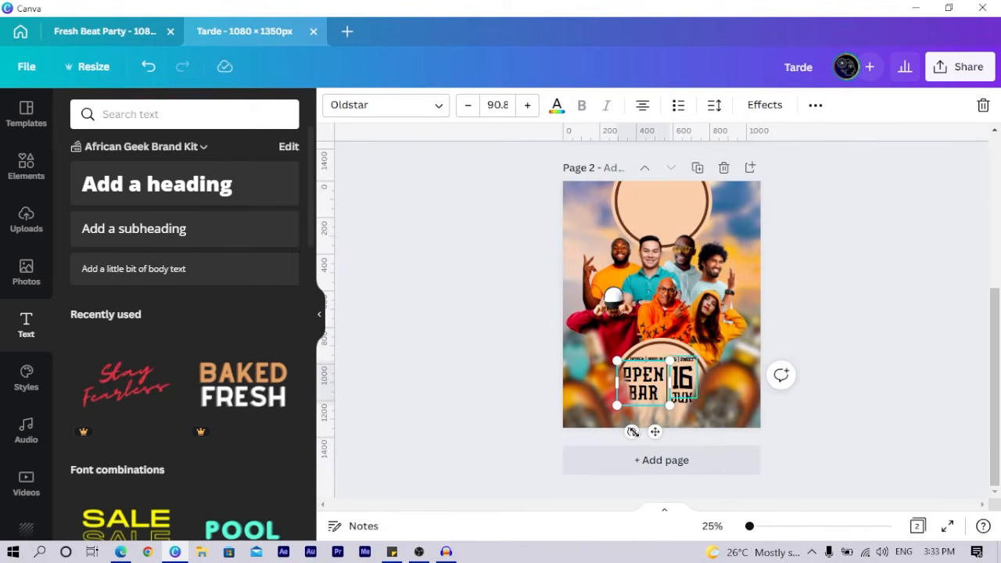
{"action": "left_click", "coordinate": [431, 268]}
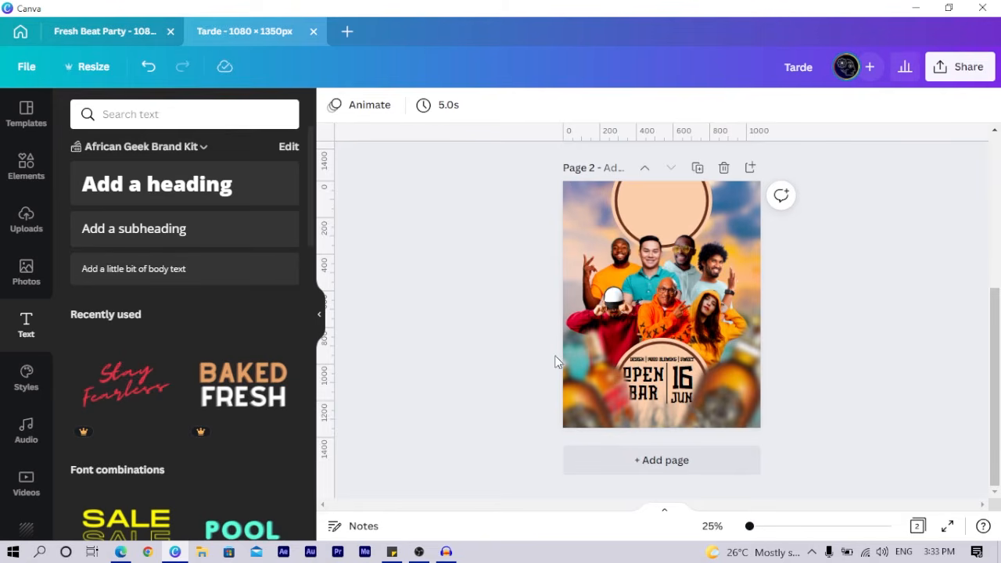
{"action": "scroll", "coordinate": [540, 356], "scroll_direction": "up", "scroll_amount": 4}
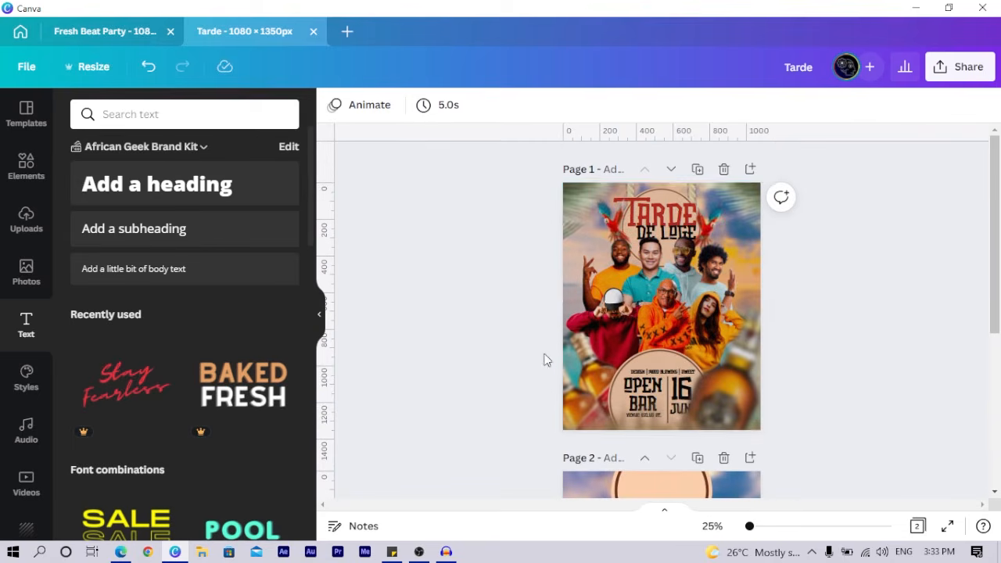
{"action": "left_click", "coordinate": [668, 211]}
{"action": "left_click", "coordinate": [669, 212]}
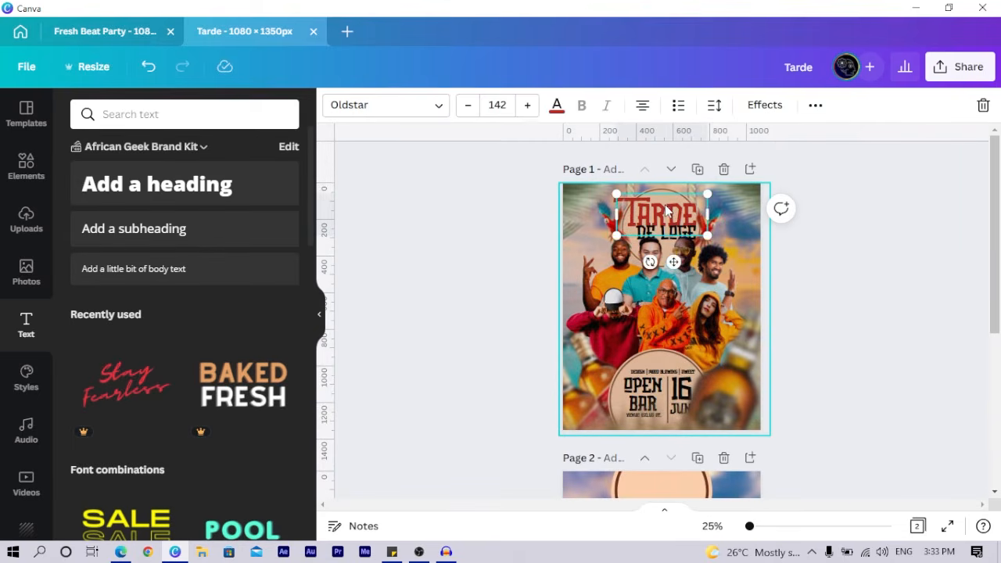
{"action": "scroll", "coordinate": [665, 208], "scroll_direction": "down", "scroll_amount": 4}
{"action": "key", "text": "ctrl+v"}
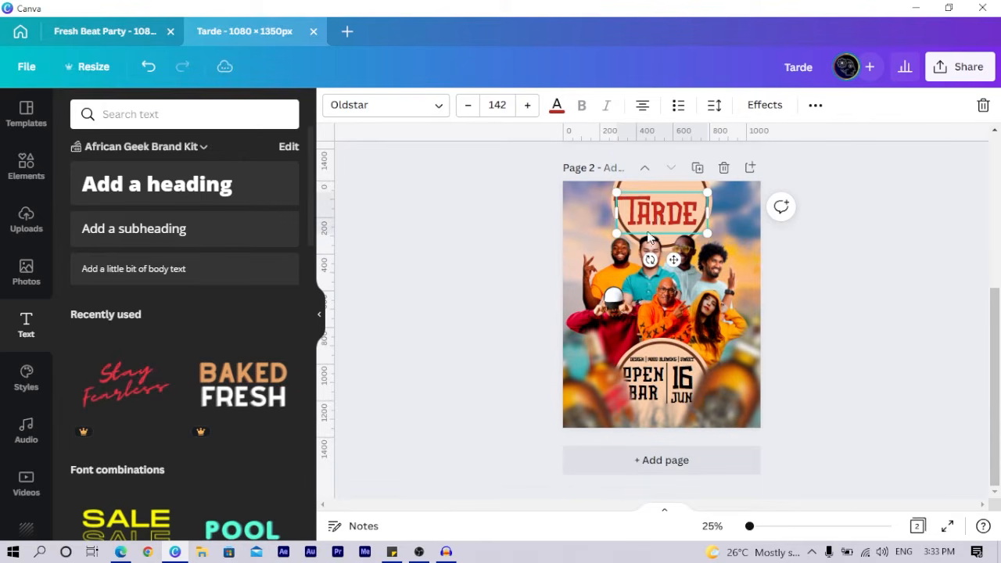
Recolour the page 2 TARDE title dark red #940006, sampled from the red clothing of the person in the white cap
{"action": "scroll", "coordinate": [657, 219], "scroll_direction": "up", "scroll_amount": 2}
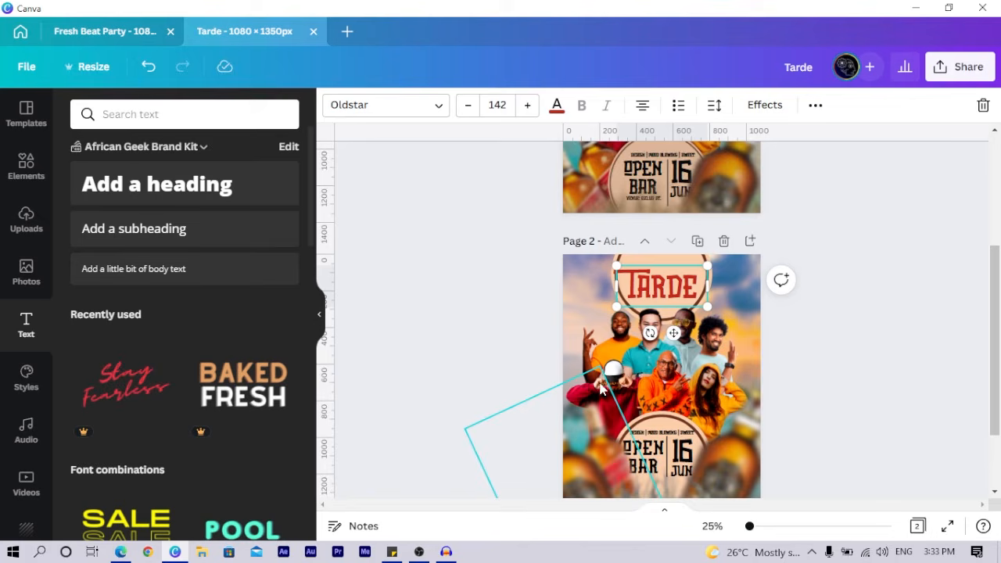
{"action": "left_click", "coordinate": [555, 111]}
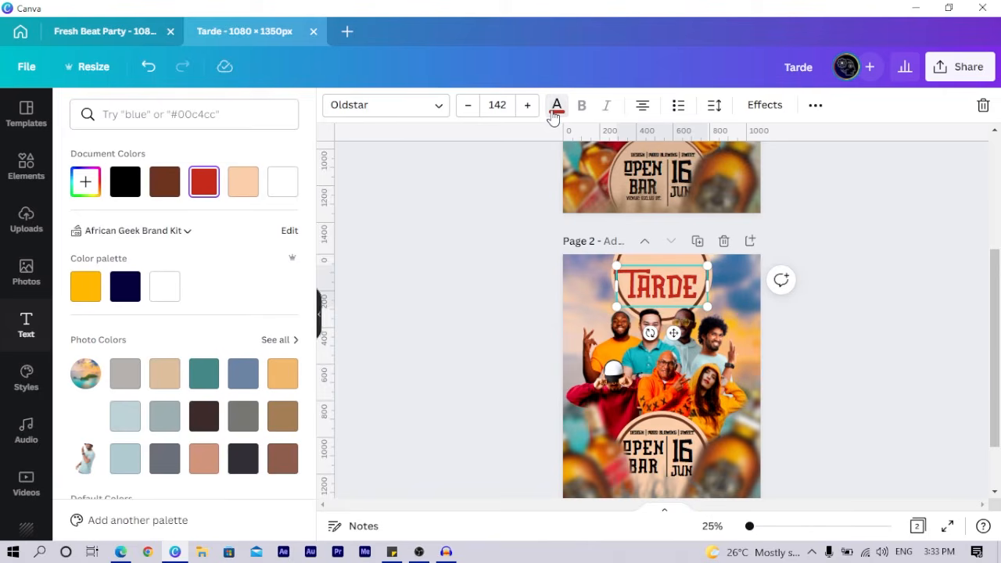
{"action": "left_click", "coordinate": [85, 183]}
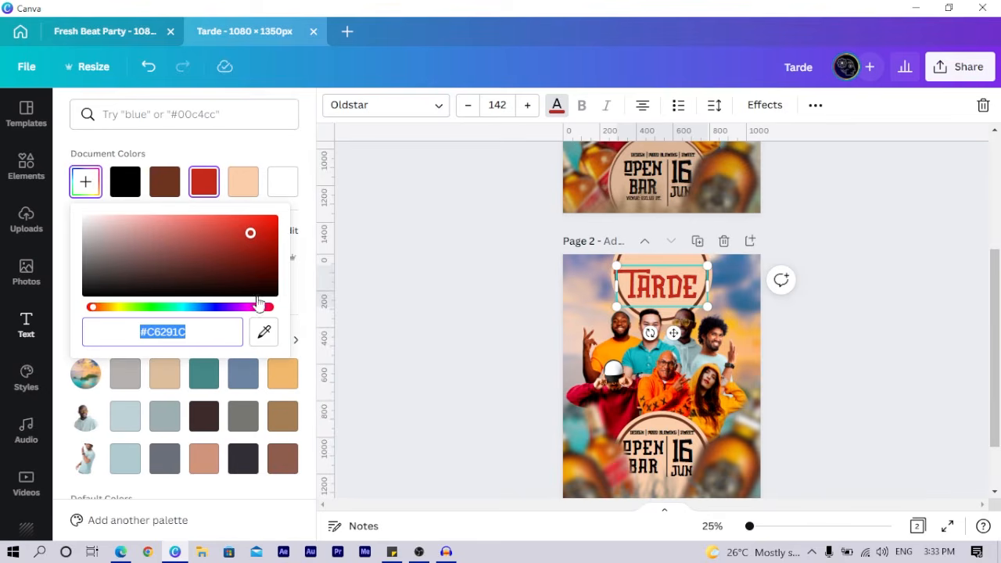
{"action": "left_click", "coordinate": [264, 332]}
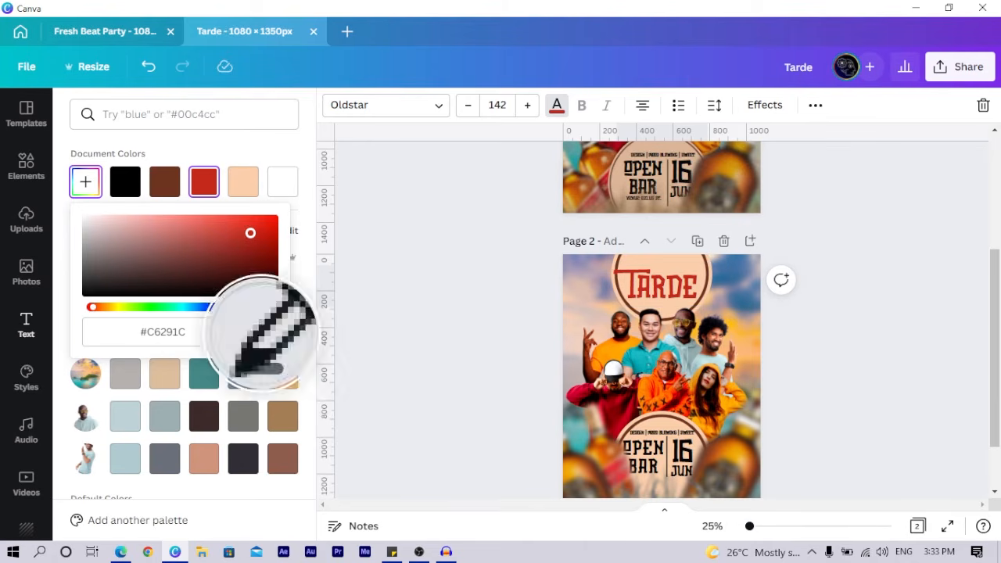
{"action": "left_click", "coordinate": [617, 401]}
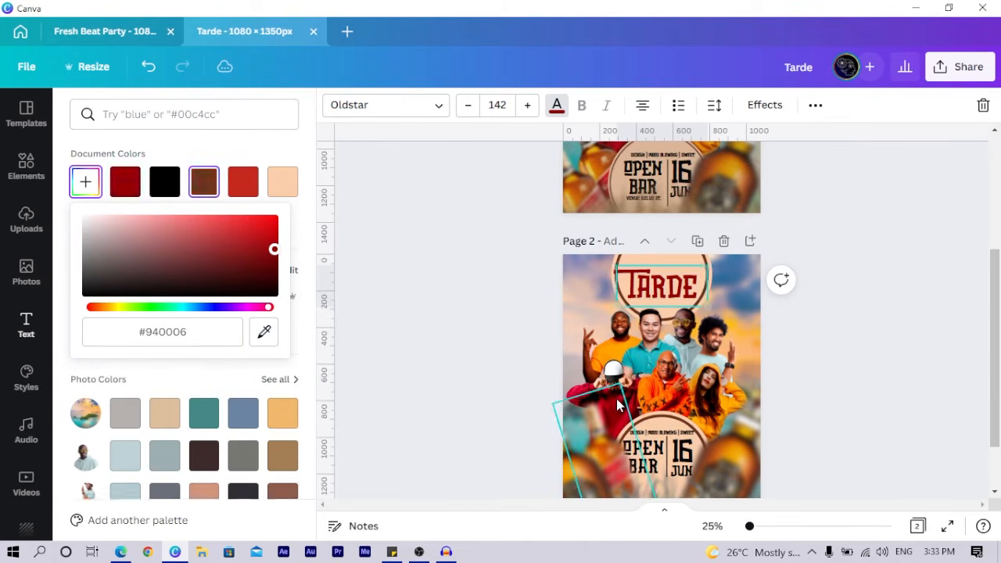
{"action": "left_click", "coordinate": [525, 337]}
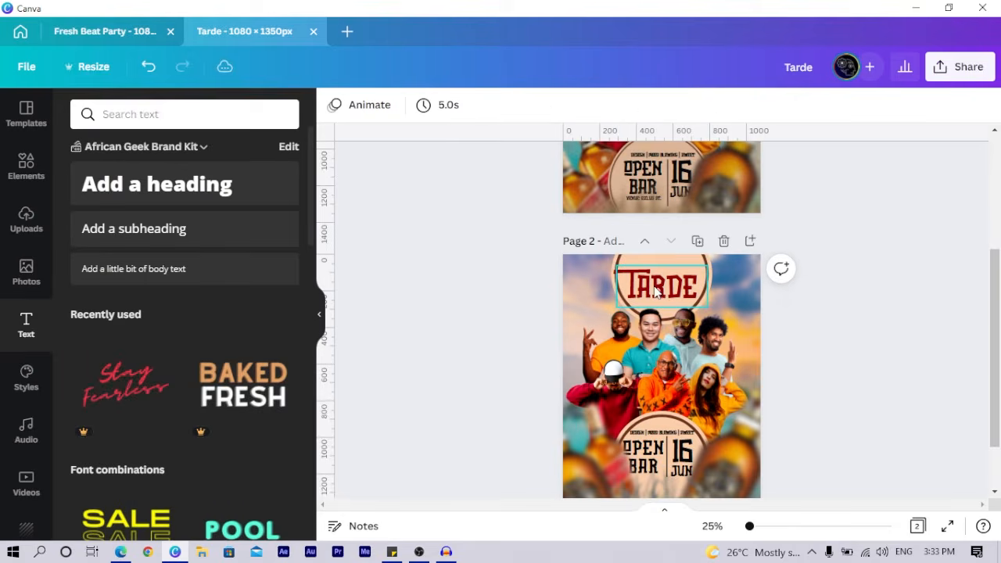
Copy the "DE LOGE" text from page 1 to below TARDE on page 2, and shift both title lines up slightly
{"action": "scroll", "coordinate": [657, 290], "scroll_direction": "up", "scroll_amount": 3}
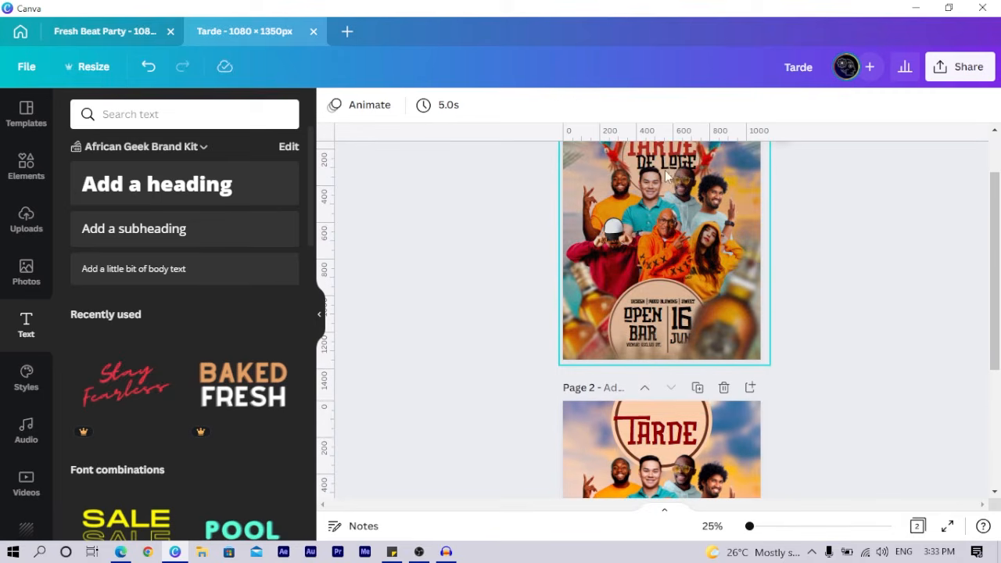
{"action": "left_click", "coordinate": [665, 163]}
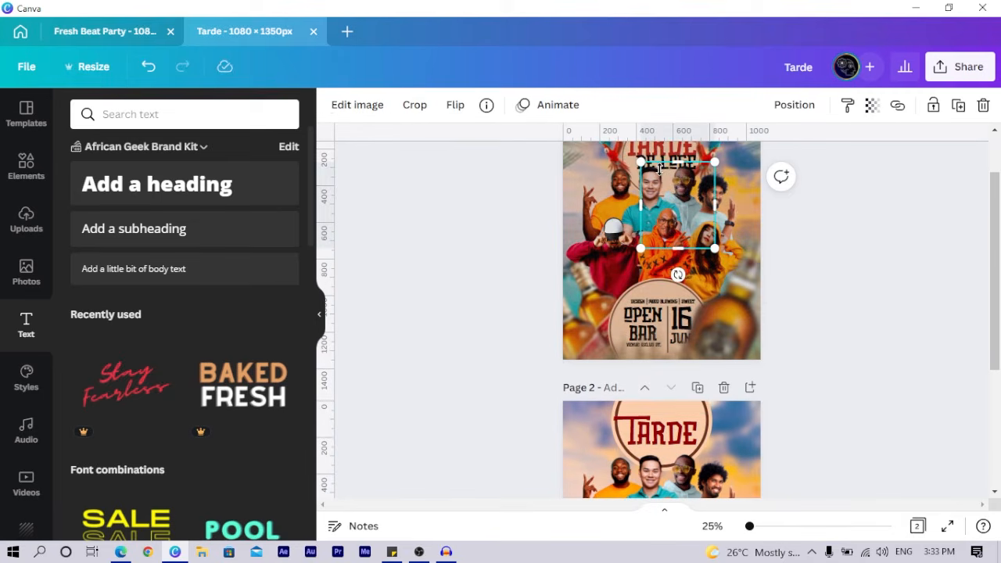
{"action": "left_click", "coordinate": [656, 183]}
{"action": "left_click", "coordinate": [655, 159]}
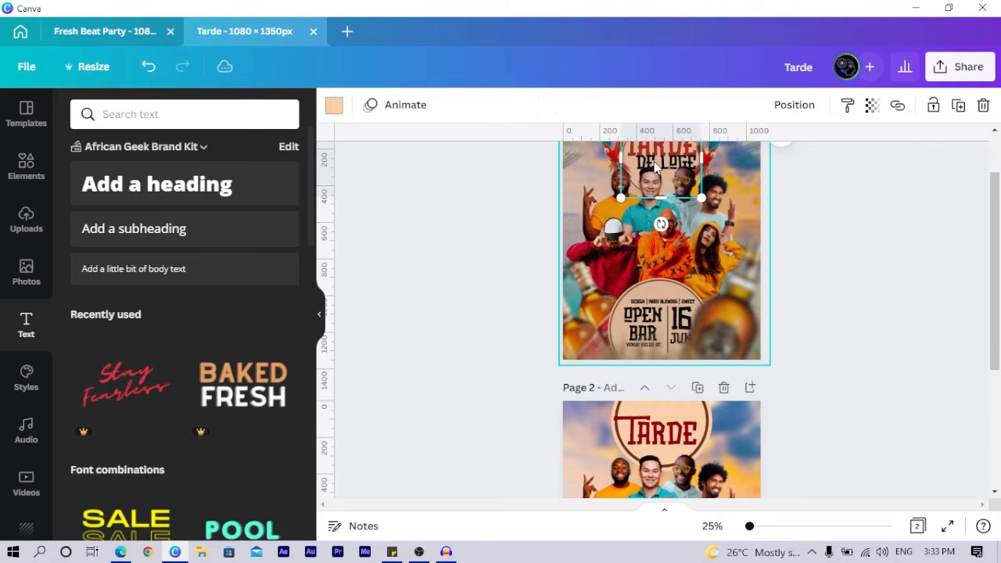
{"action": "left_click", "coordinate": [656, 162]}
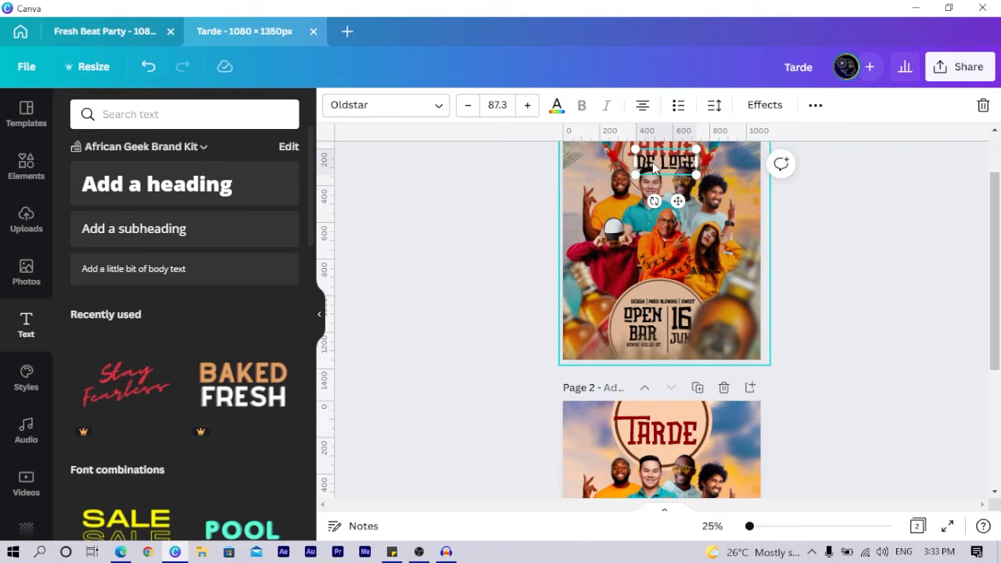
{"action": "key", "text": "ctrl+c"}
{"action": "scroll", "coordinate": [652, 169], "scroll_direction": "down", "scroll_amount": 3}
{"action": "key", "text": "ctrl+v"}
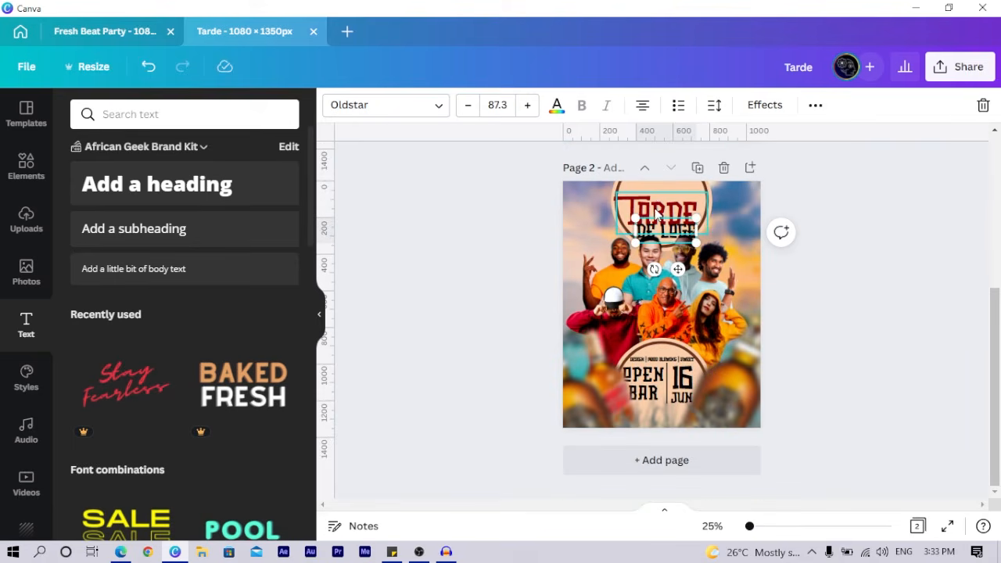
{"action": "left_click", "coordinate": [652, 203], "text": "shift"}
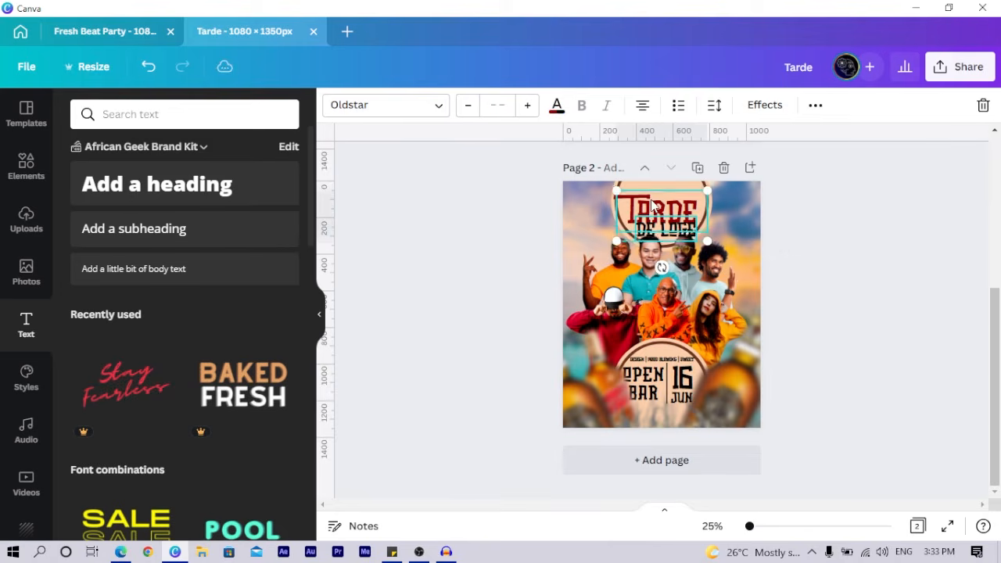
{"action": "left_click", "coordinate": [470, 224]}
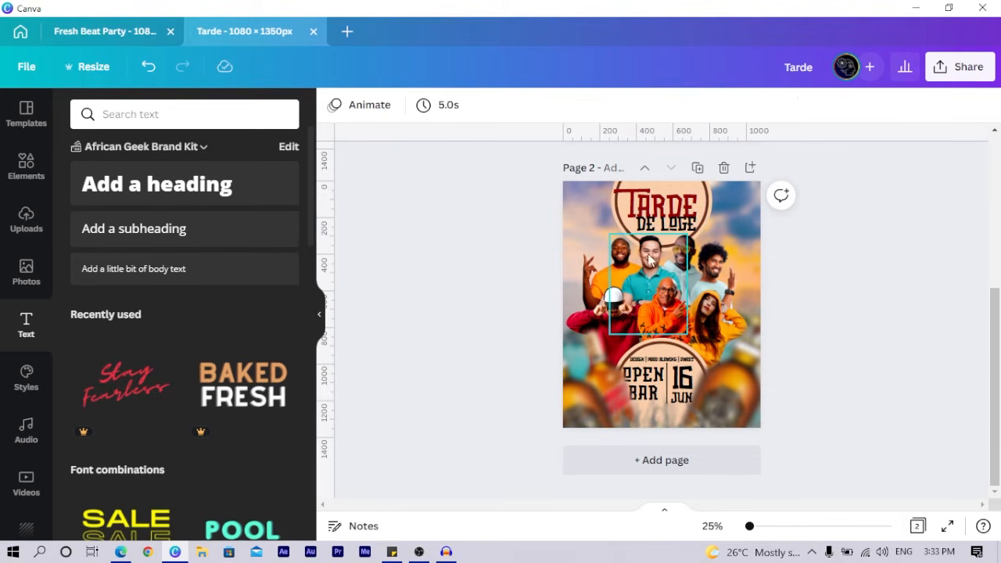
Examine the decorative elements around the title circle on page 1
{"action": "scroll", "coordinate": [651, 248], "scroll_direction": "up", "scroll_amount": 3}
{"action": "scroll", "coordinate": [651, 248], "scroll_direction": "up", "scroll_amount": 1}
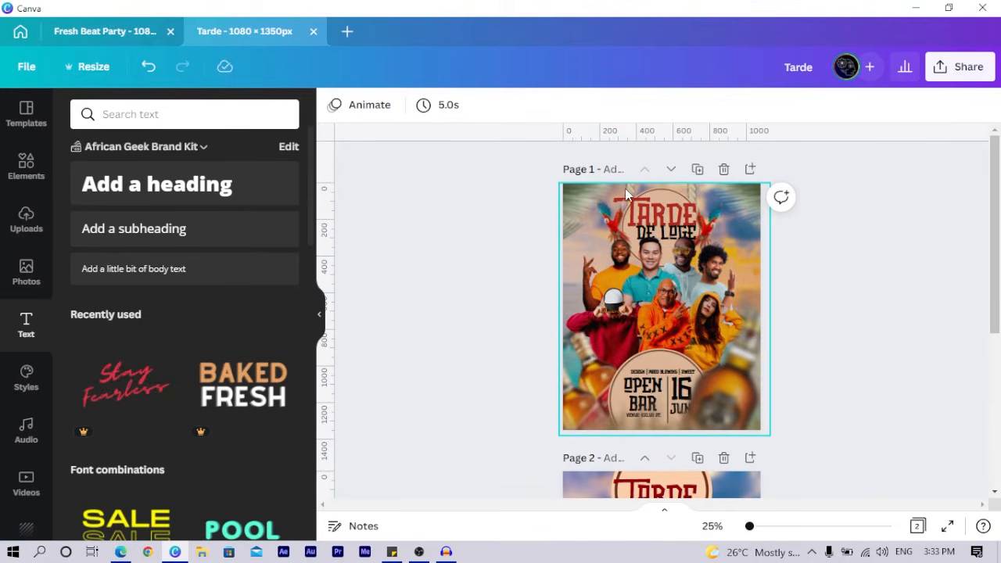
{"action": "left_click", "coordinate": [630, 195]}
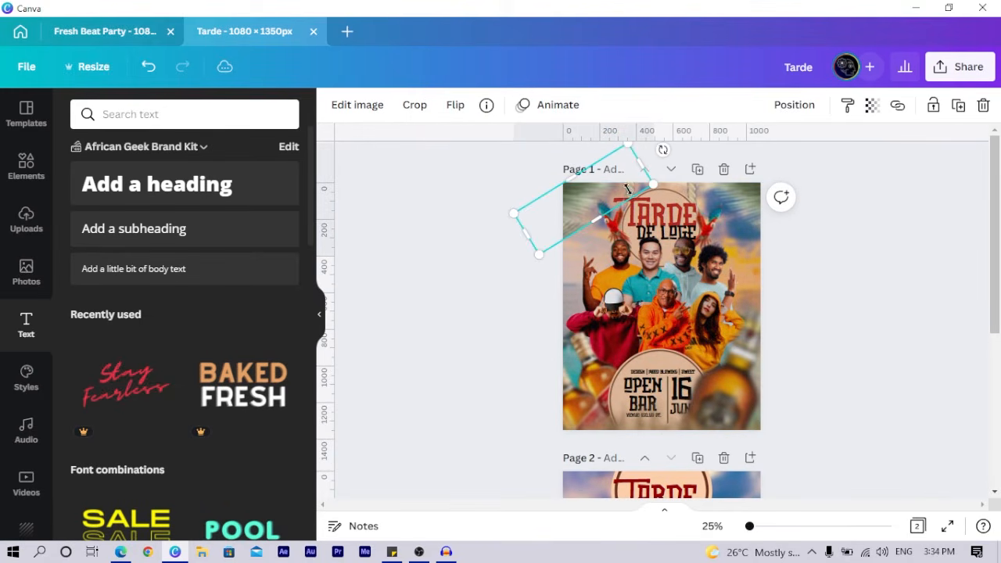
{"action": "left_click", "coordinate": [649, 207]}
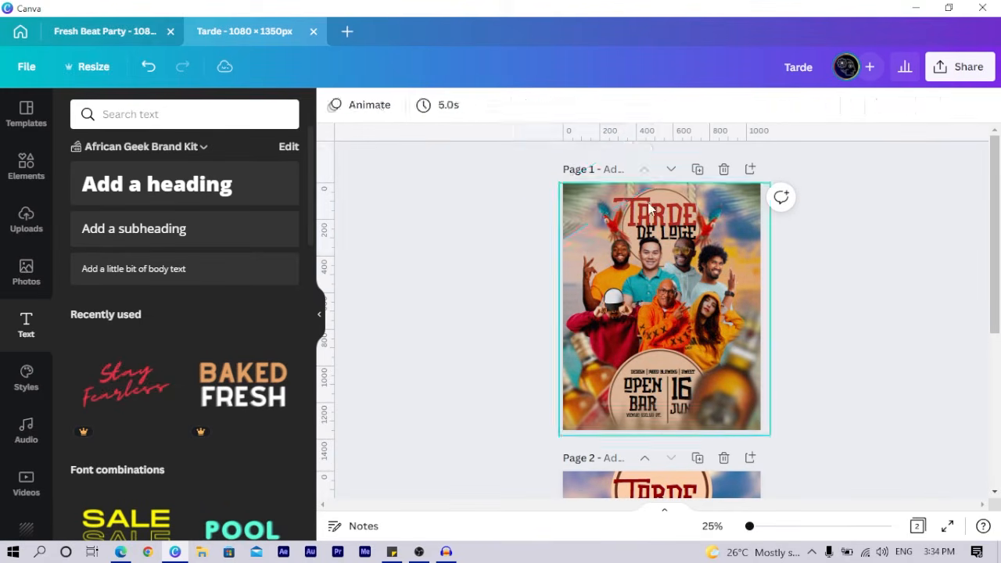
{"action": "left_click", "coordinate": [691, 196]}
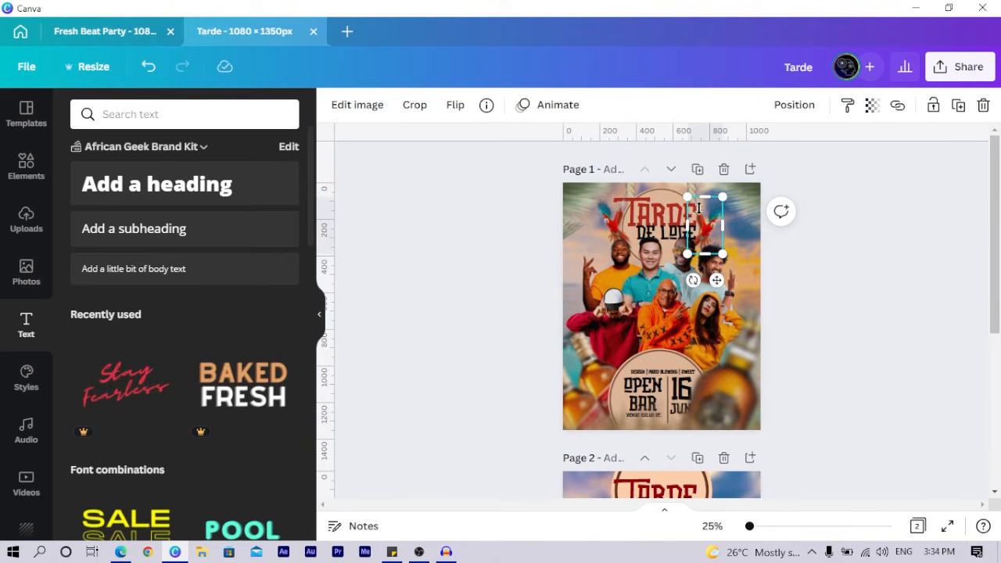
{"action": "left_click", "coordinate": [700, 212]}
{"action": "left_click", "coordinate": [692, 193]}
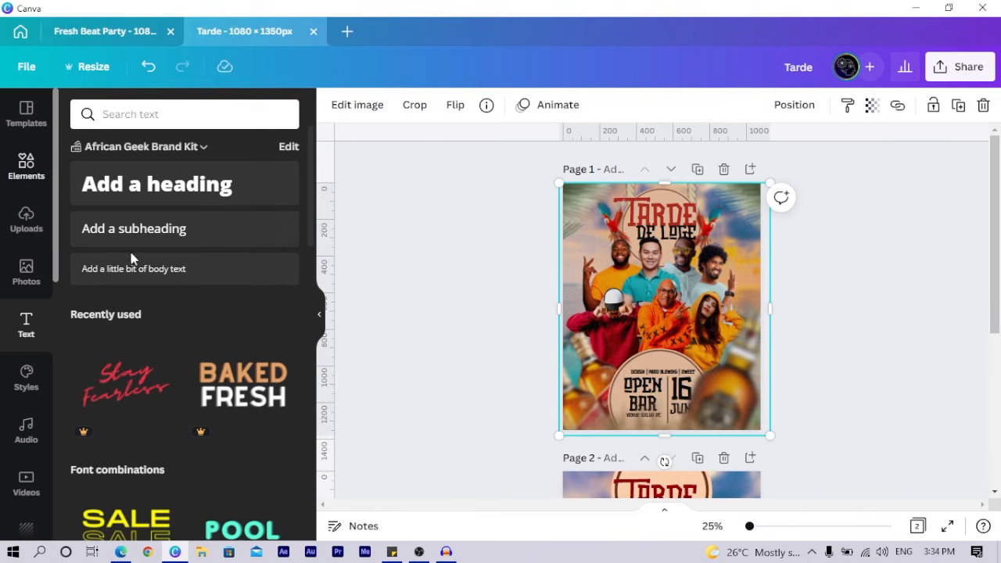
Search the elements for "rope" and insert the thin white twisted rope onto page 1
{"action": "left_click", "coordinate": [25, 166]}
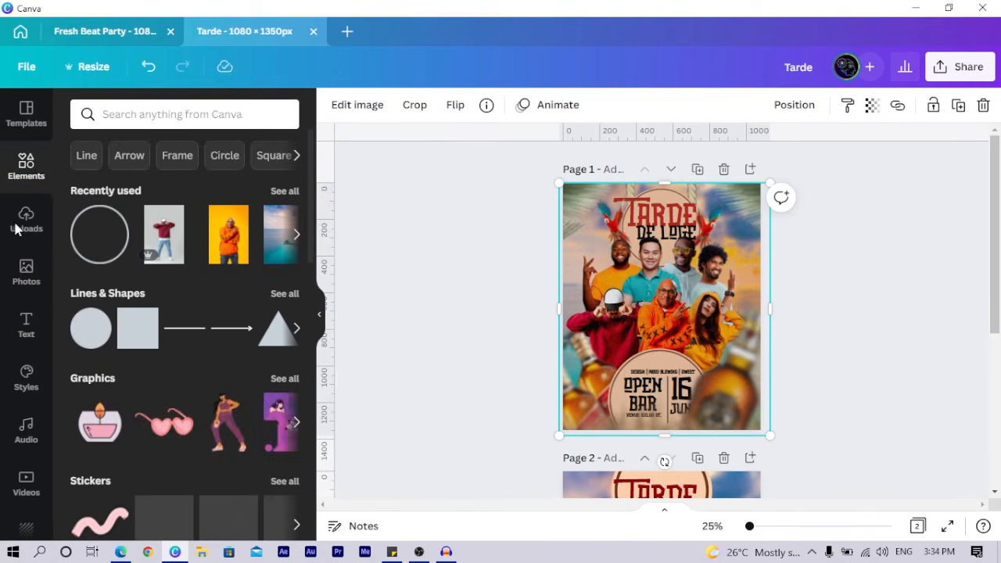
{"action": "left_click", "coordinate": [157, 114]}
{"action": "type", "text": "ro"}
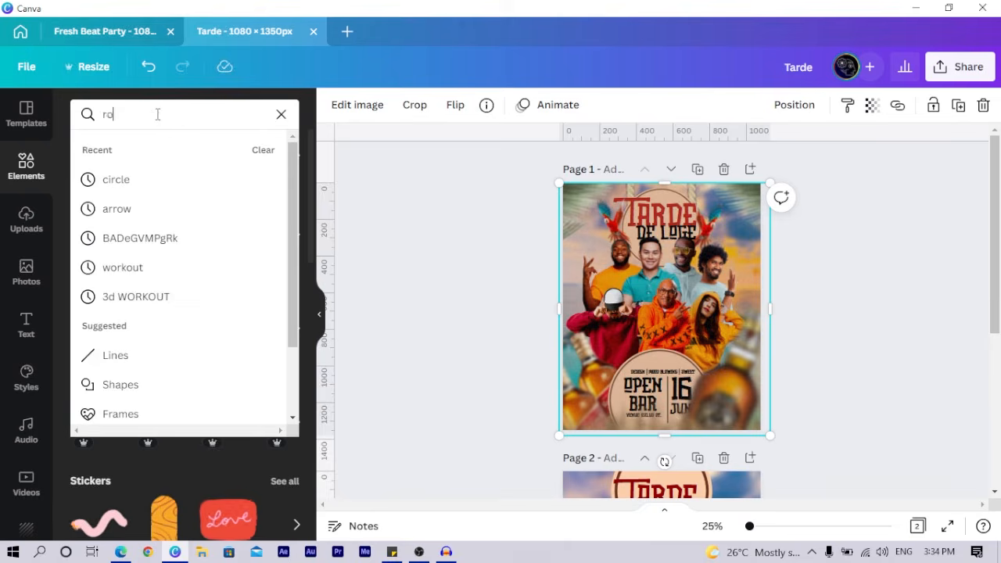
{"action": "type", "text": "pe"}
{"action": "key", "text": "Return"}
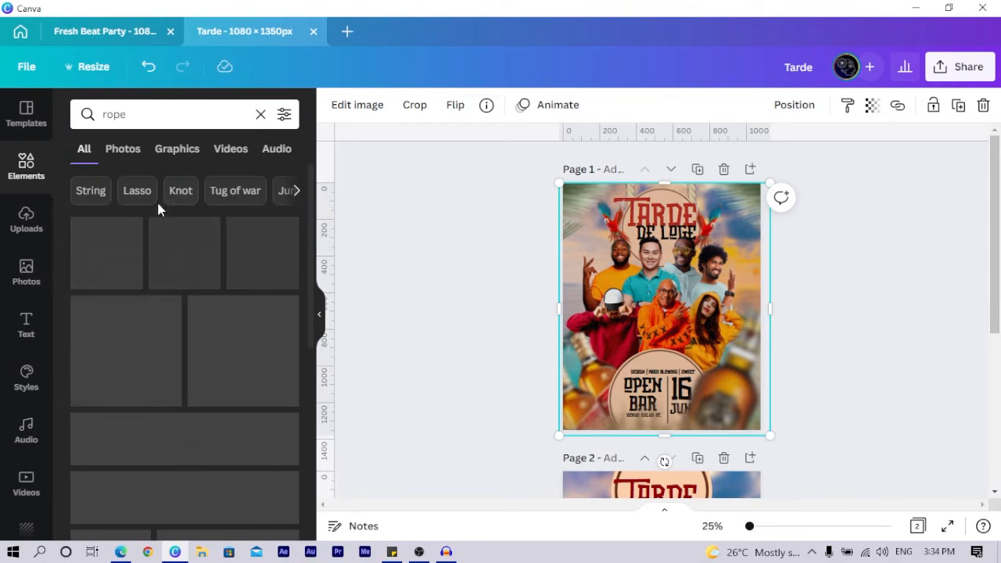
{"action": "scroll", "coordinate": [203, 423], "scroll_direction": "down", "scroll_amount": 2}
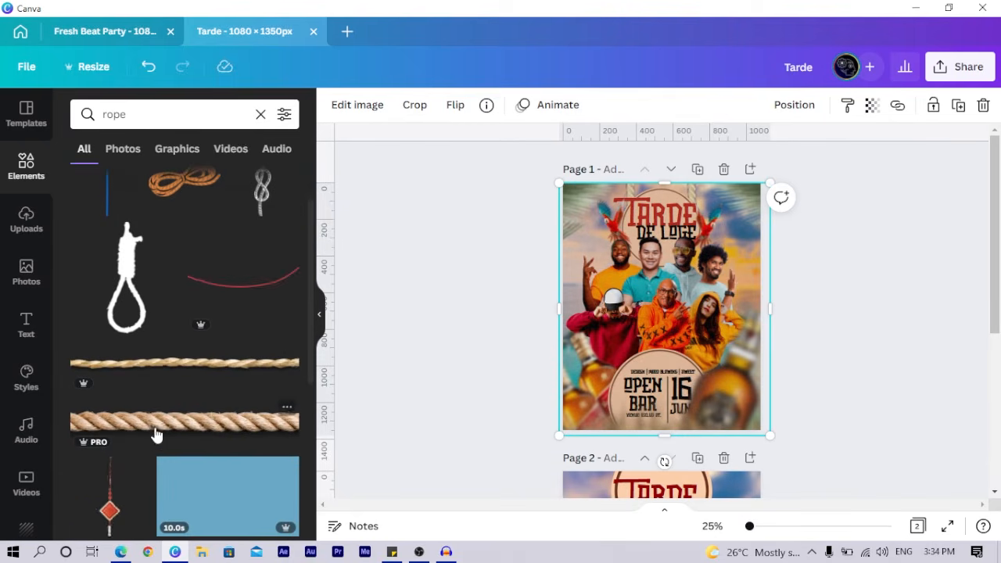
{"action": "scroll", "coordinate": [160, 417], "scroll_direction": "down", "scroll_amount": 4}
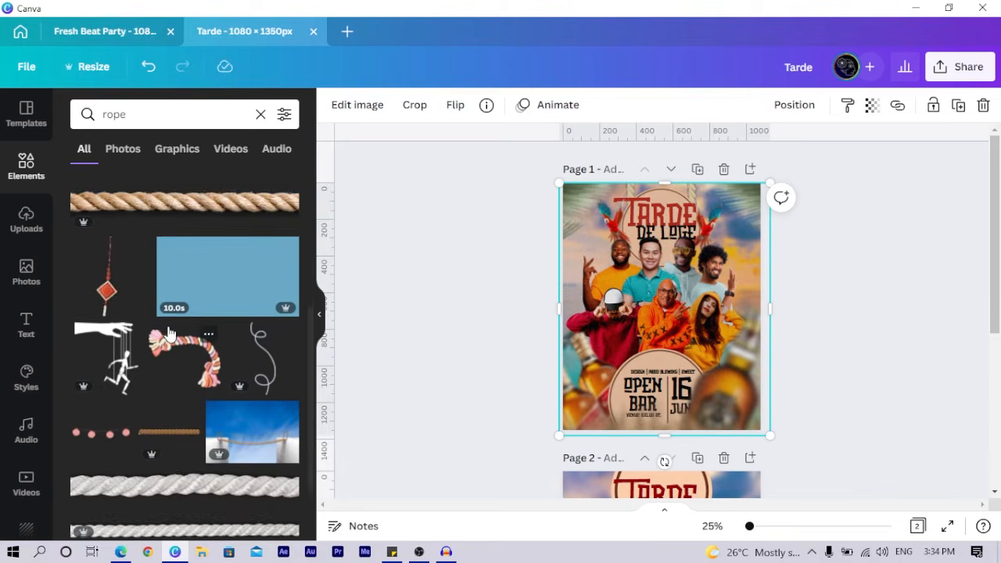
{"action": "scroll", "coordinate": [180, 348], "scroll_direction": "down", "scroll_amount": 1}
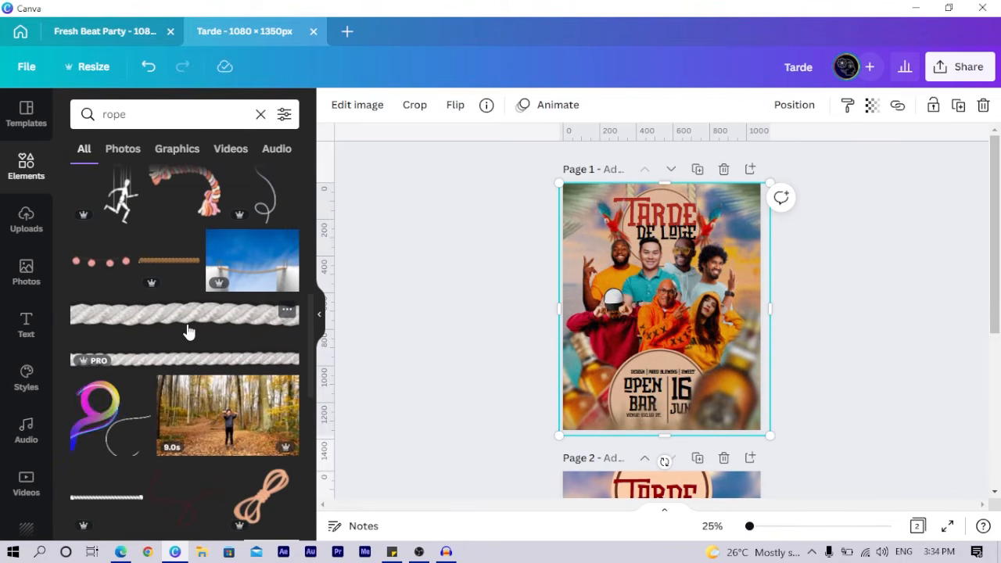
{"action": "left_click", "coordinate": [186, 361]}
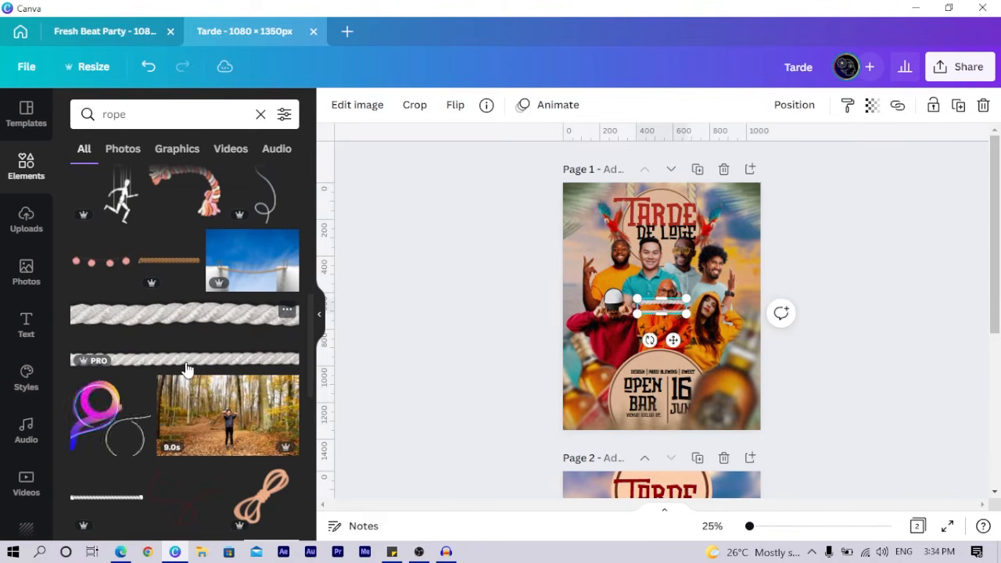
Delete the white twisted rope from page 1
{"action": "key", "text": "Delete"}
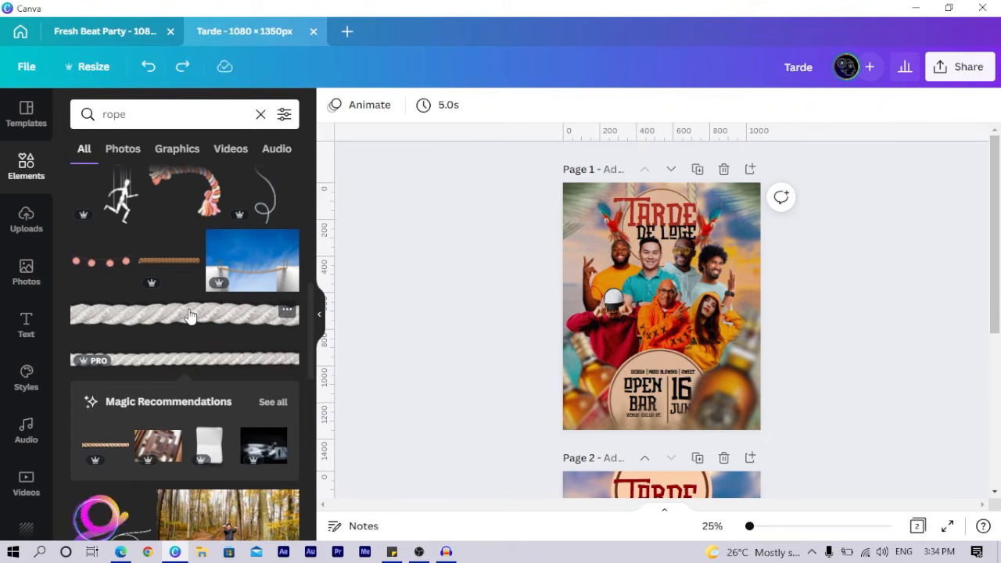
{"action": "left_click", "coordinate": [189, 316]}
{"action": "key", "text": "ctrl+z"}
Insert the thick tan twisted rope and place it on page 2 level with TARDE, running from the title circle off the left edge
{"action": "scroll", "coordinate": [185, 316], "scroll_direction": "down", "scroll_amount": 2}
{"action": "scroll", "coordinate": [186, 316], "scroll_direction": "up", "scroll_amount": 5}
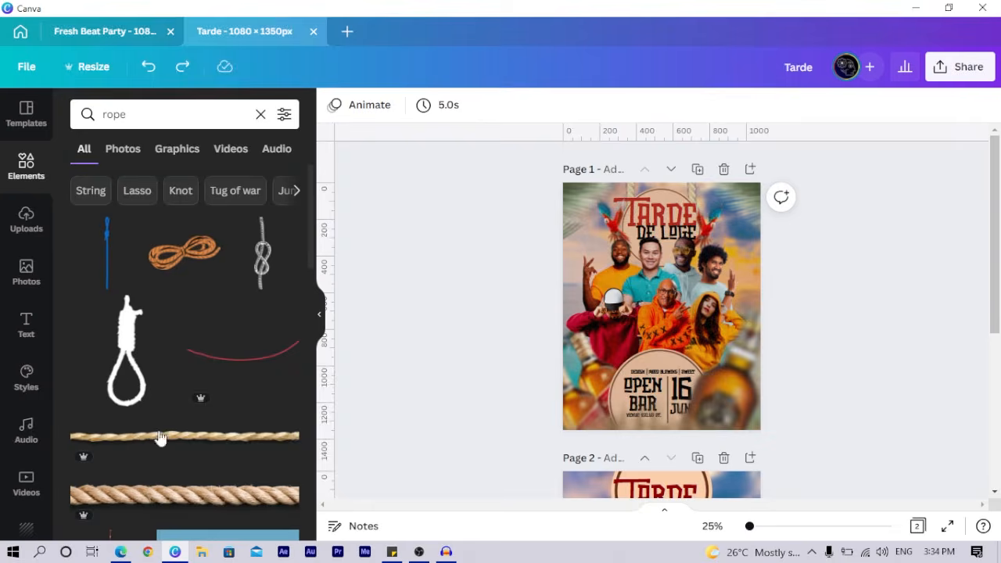
{"action": "left_click", "coordinate": [213, 482]}
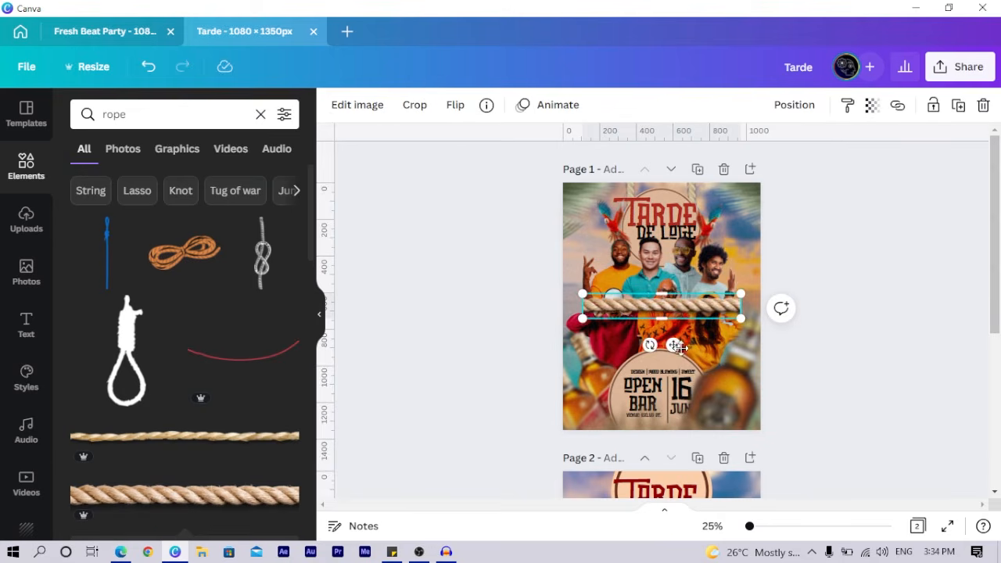
{"action": "left_click_drag", "start_coordinate": [659, 359], "coordinate": [555, 239]}
{"action": "scroll", "coordinate": [636, 178], "scroll_direction": "up", "scroll_amount": 3}
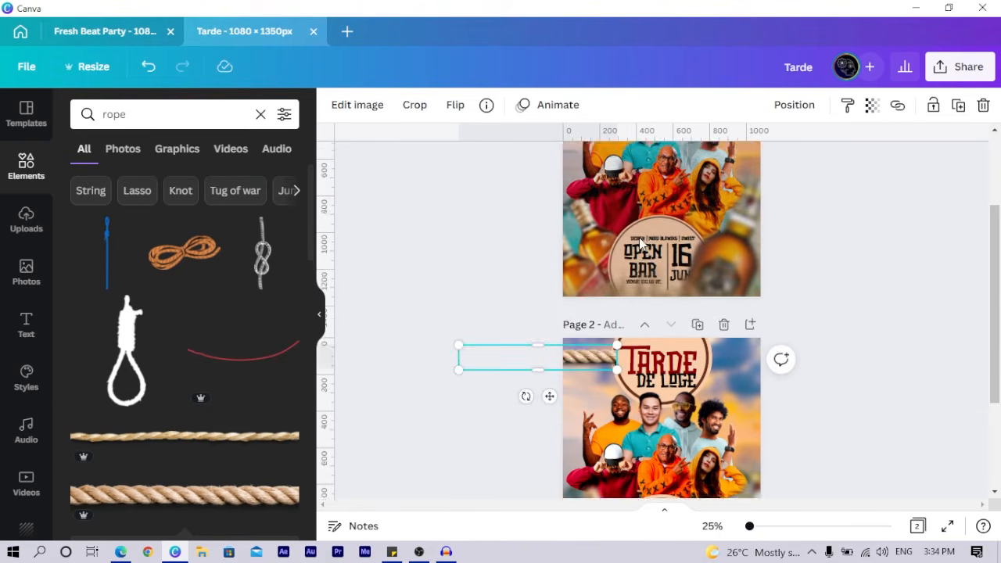
{"action": "scroll", "coordinate": [635, 178], "scroll_direction": "up", "scroll_amount": 1}
{"action": "scroll", "coordinate": [576, 323], "scroll_direction": "down", "scroll_amount": 4}
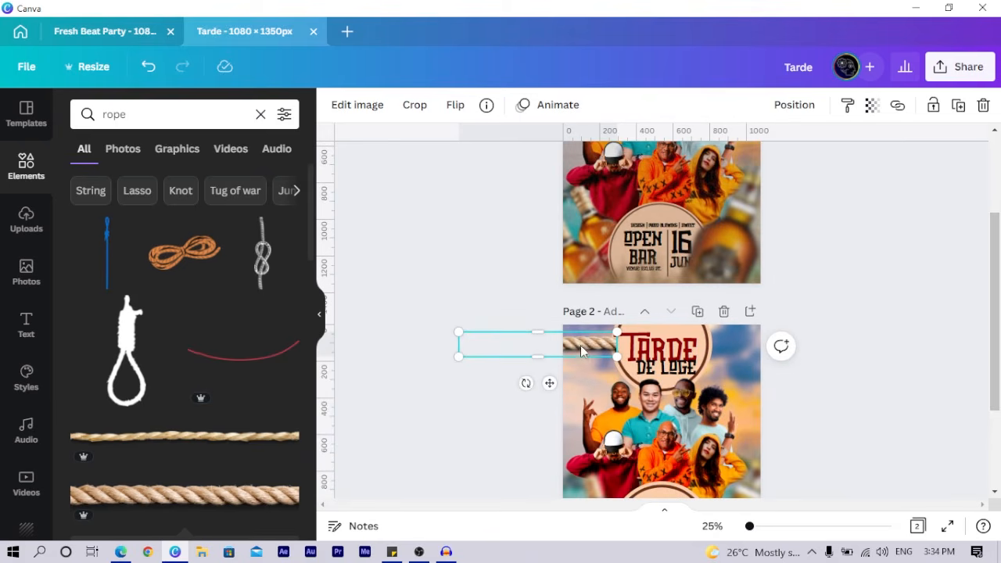
{"action": "left_click_drag", "start_coordinate": [585, 348], "coordinate": [585, 348]}
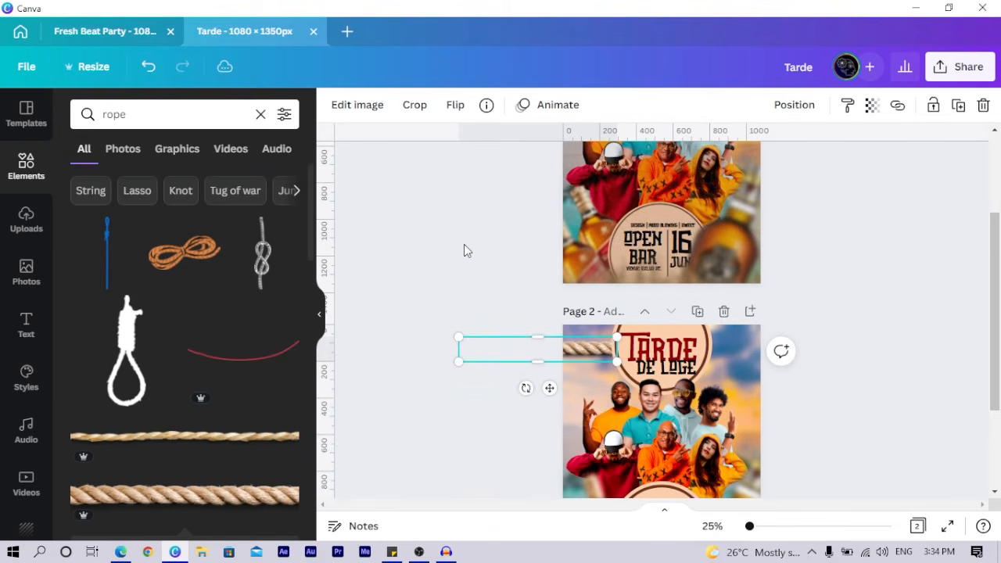
Duplicate the tan rope and place the copy at the same height on the right side of the title circle
{"action": "key", "text": "ctrl+d"}
{"action": "left_click_drag", "start_coordinate": [541, 365], "coordinate": [817, 351]}
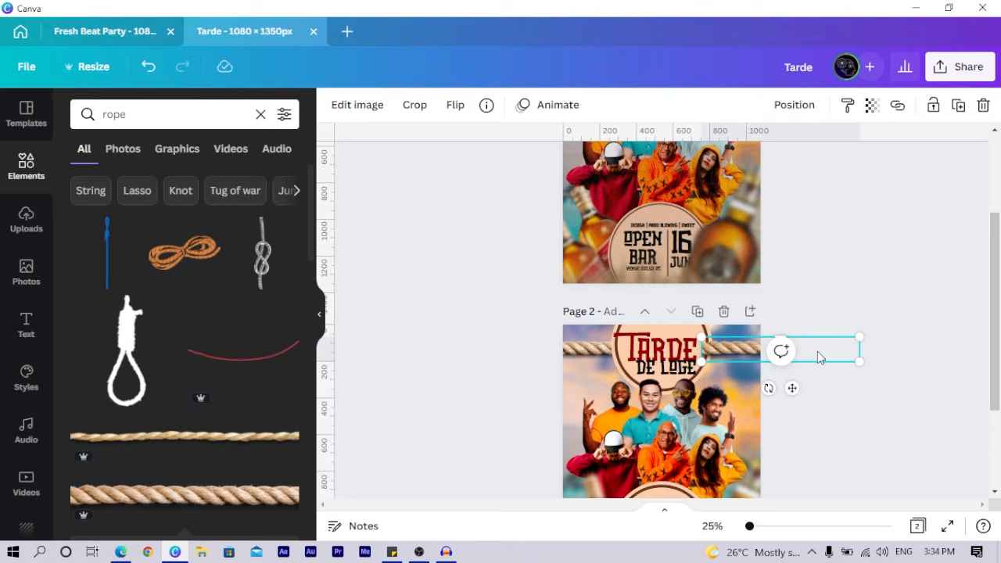
{"action": "left_click", "coordinate": [436, 286]}
Copy the parrot left of the title on page 1 to the same spot on page 2
{"action": "scroll", "coordinate": [429, 290], "scroll_direction": "down", "scroll_amount": 2}
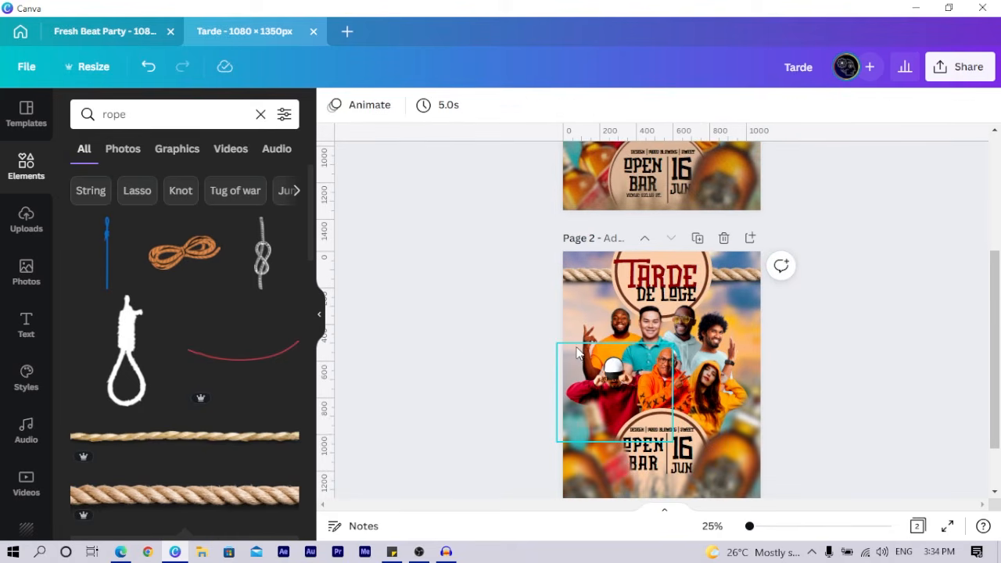
{"action": "scroll", "coordinate": [576, 351], "scroll_direction": "up", "scroll_amount": 3}
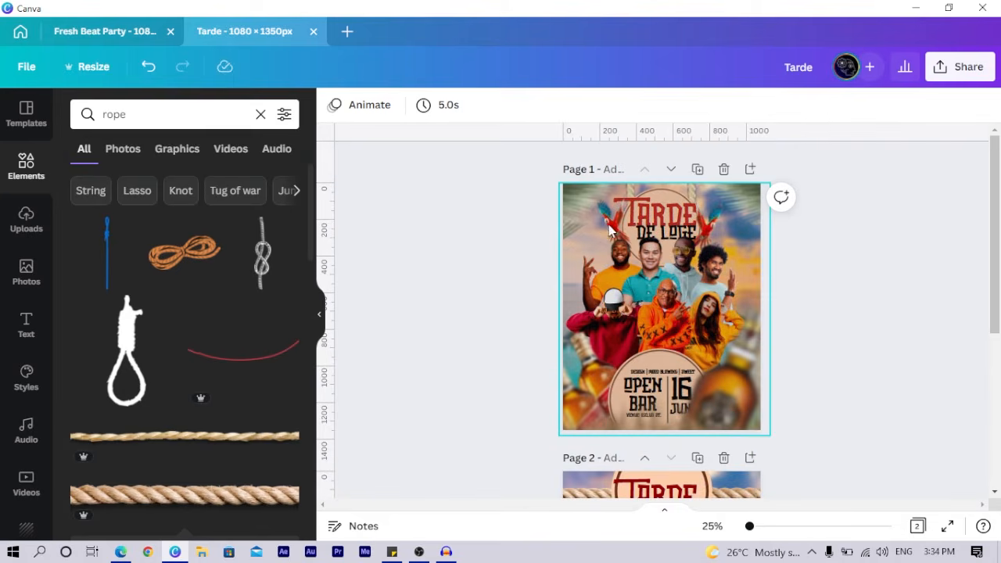
{"action": "scroll", "coordinate": [626, 235], "scroll_direction": "down", "scroll_amount": 4}
{"action": "scroll", "coordinate": [680, 241], "scroll_direction": "up", "scroll_amount": 3}
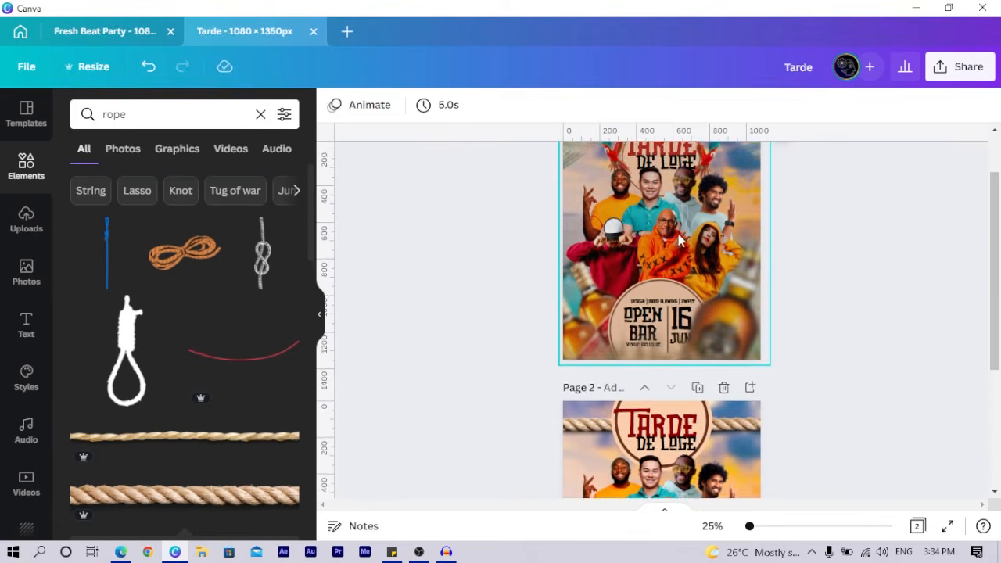
{"action": "scroll", "coordinate": [661, 235], "scroll_direction": "up", "scroll_amount": 1}
{"action": "left_click", "coordinate": [609, 221]}
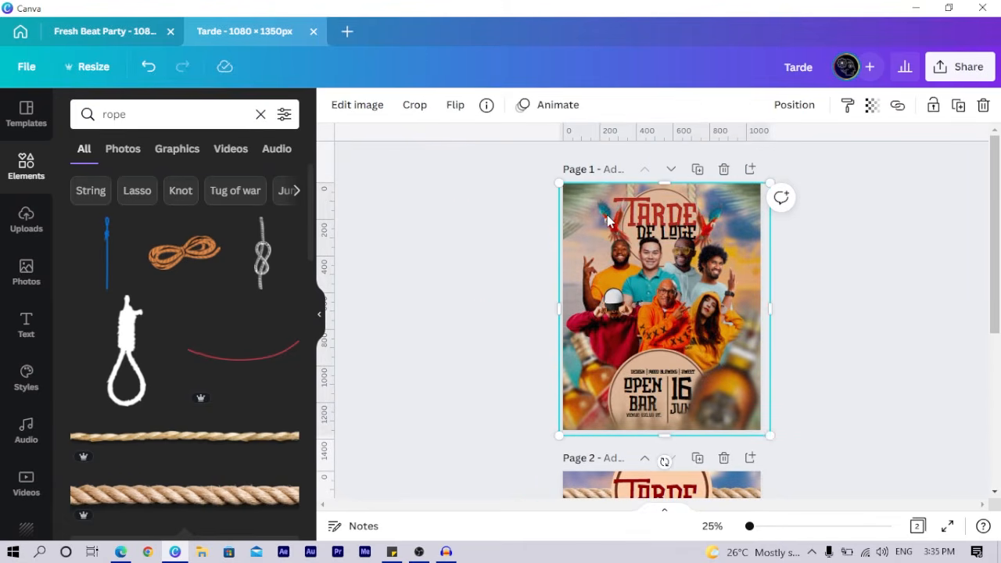
{"action": "left_click", "coordinate": [606, 212]}
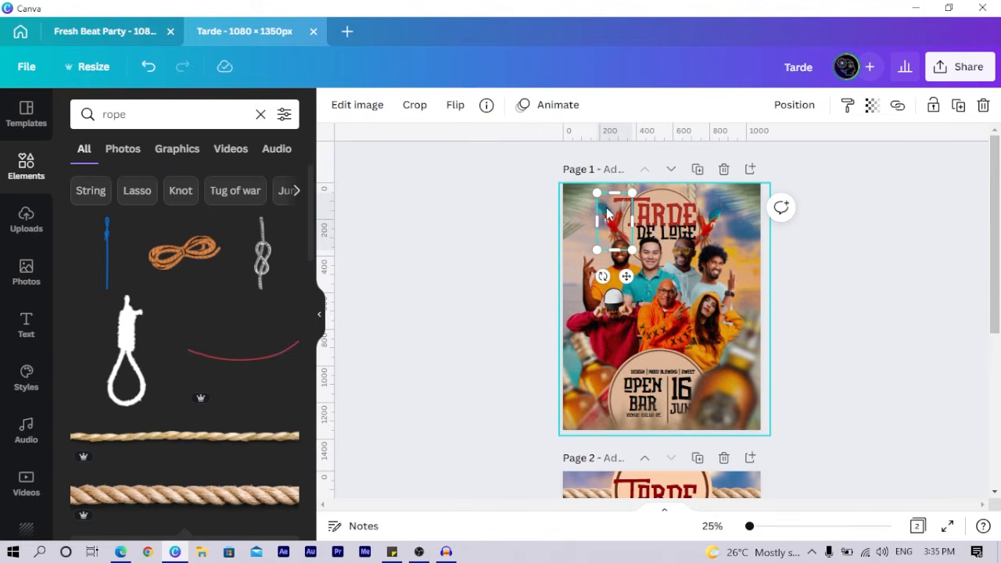
{"action": "scroll", "coordinate": [610, 221], "scroll_direction": "down", "scroll_amount": 4}
{"action": "key", "text": "ctrl+v"}
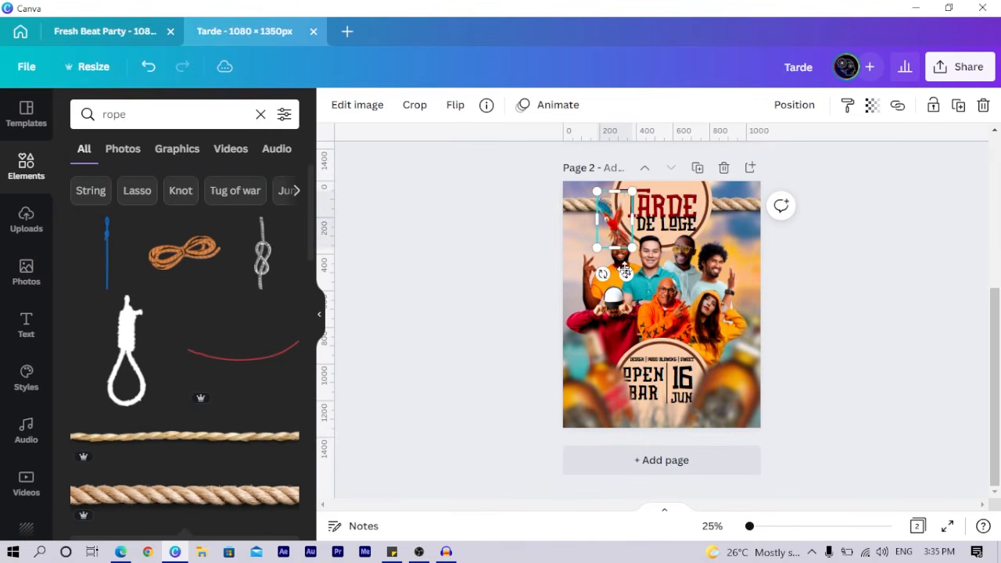
Duplicate the page 2 parrot, flip the copy horizontally, and align it on the right side of the title
{"action": "scroll", "coordinate": [607, 273], "scroll_direction": "up", "scroll_amount": 1}
{"action": "left_click_drag", "start_coordinate": [614, 292], "coordinate": [669, 270]}
{"action": "left_click", "coordinate": [455, 105]}
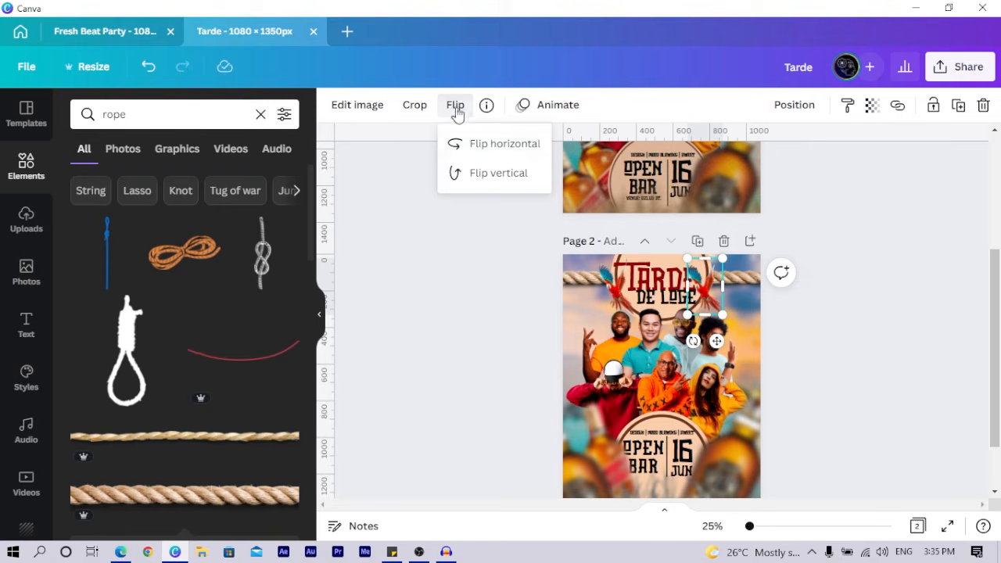
{"action": "left_click", "coordinate": [487, 143]}
{"action": "left_click_drag", "start_coordinate": [704, 292], "coordinate": [706, 287]}
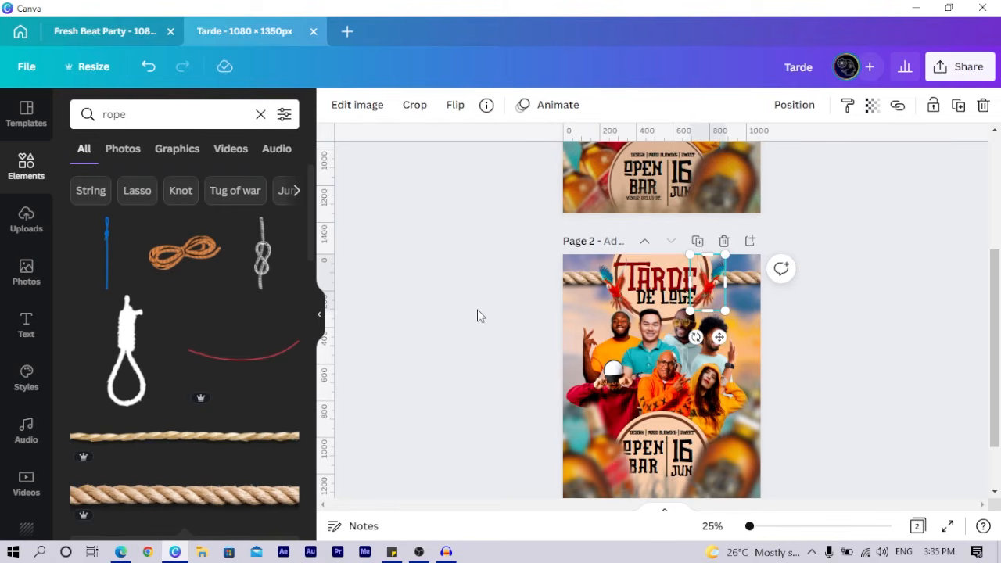
{"action": "left_click", "coordinate": [477, 310]}
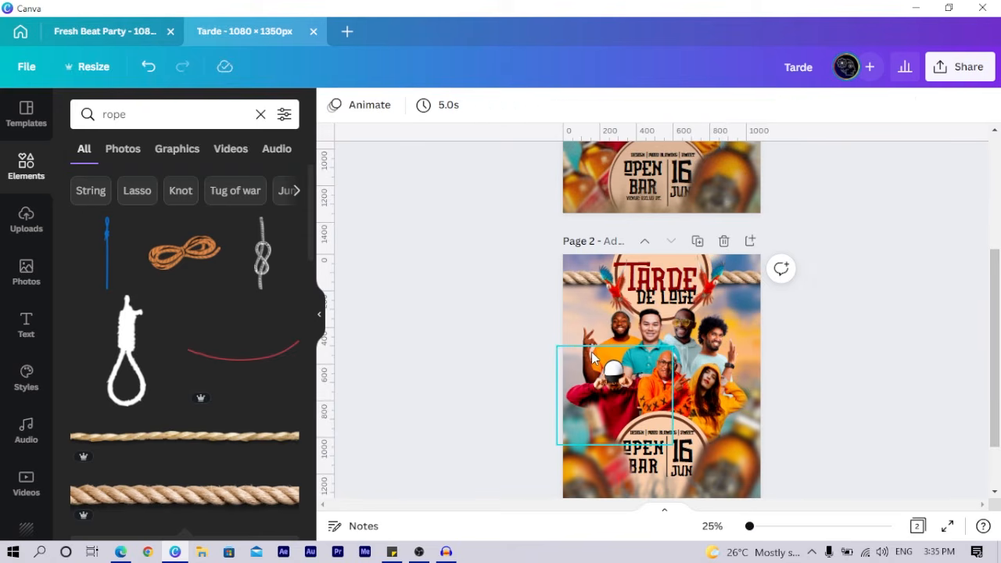
Search the photos for "ground texture" and insert the light grey concrete texture on page 2
{"action": "scroll", "coordinate": [592, 358], "scroll_direction": "down", "scroll_amount": 1}
{"action": "scroll", "coordinate": [594, 353], "scroll_direction": "up", "scroll_amount": 3}
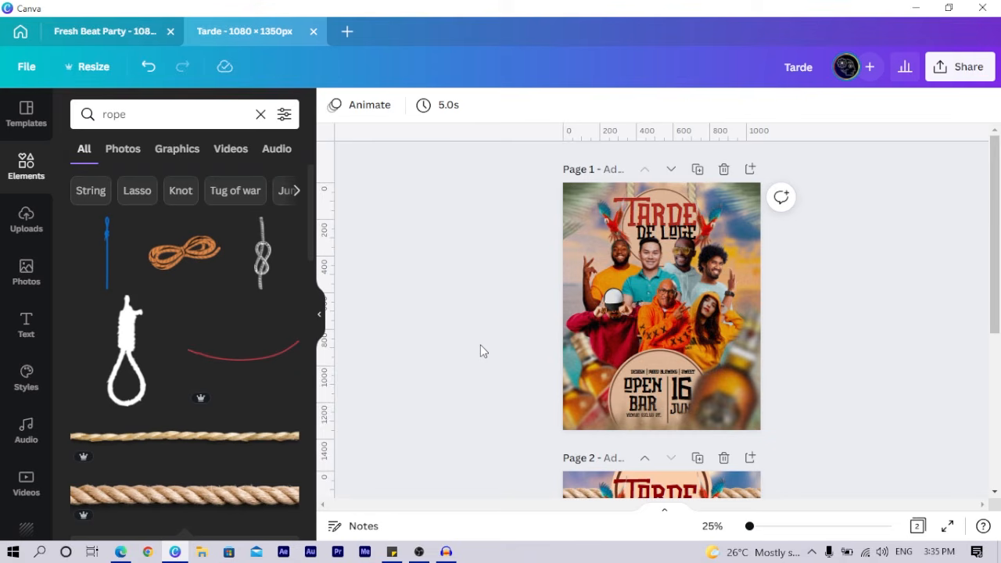
{"action": "scroll", "coordinate": [480, 349], "scroll_direction": "down", "scroll_amount": 4}
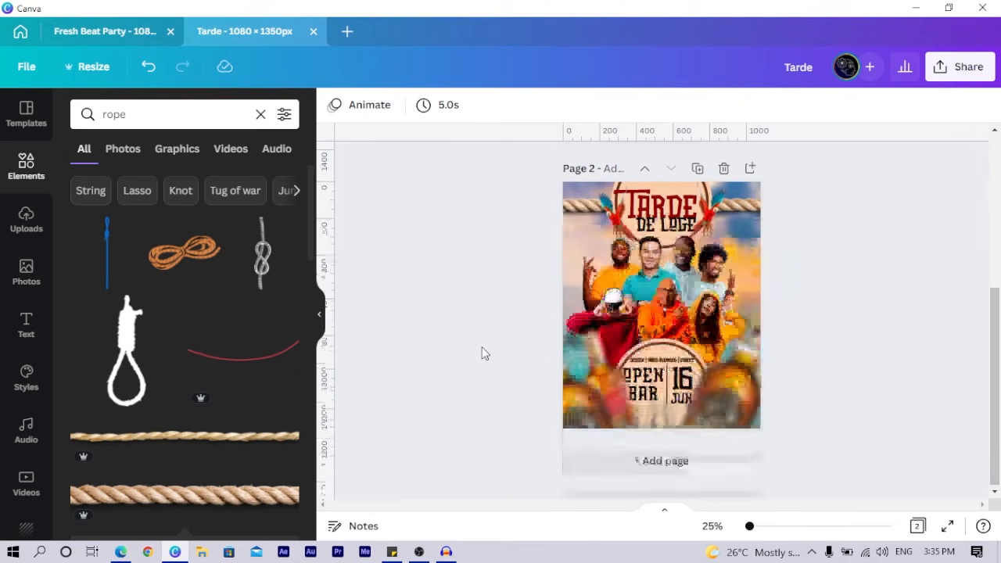
{"action": "left_click", "coordinate": [174, 124]}
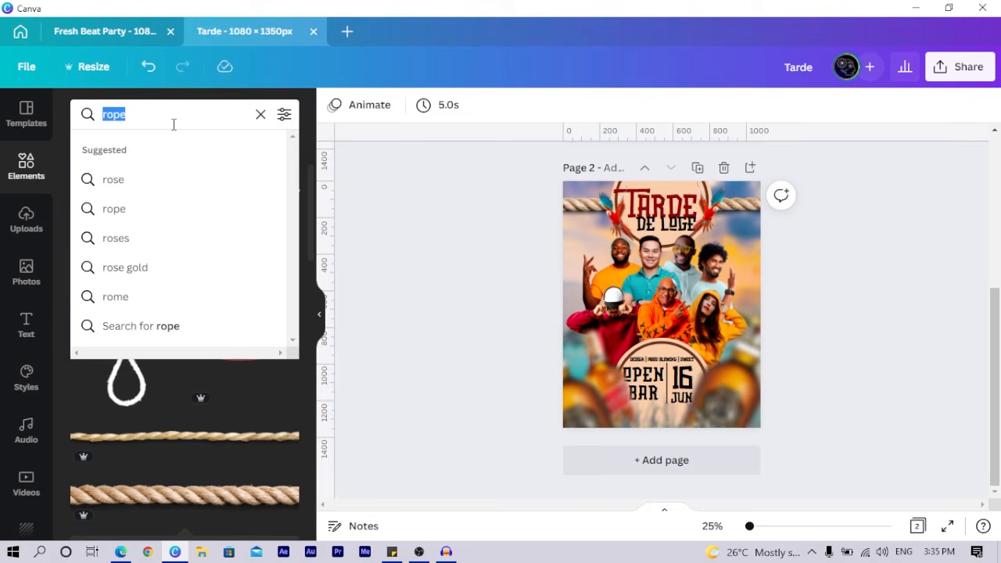
{"action": "type", "text": "ground texture"}
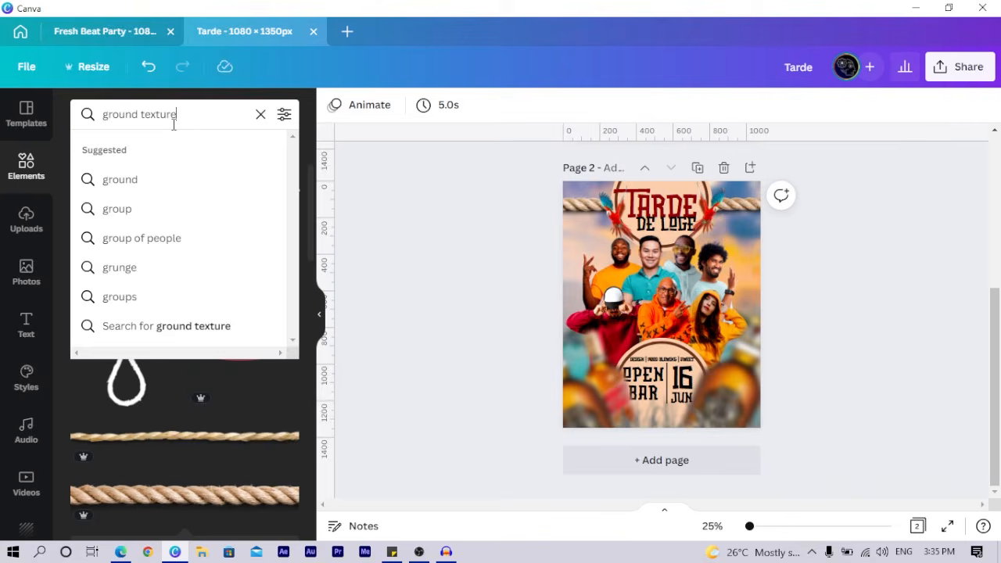
{"action": "key", "text": "Return"}
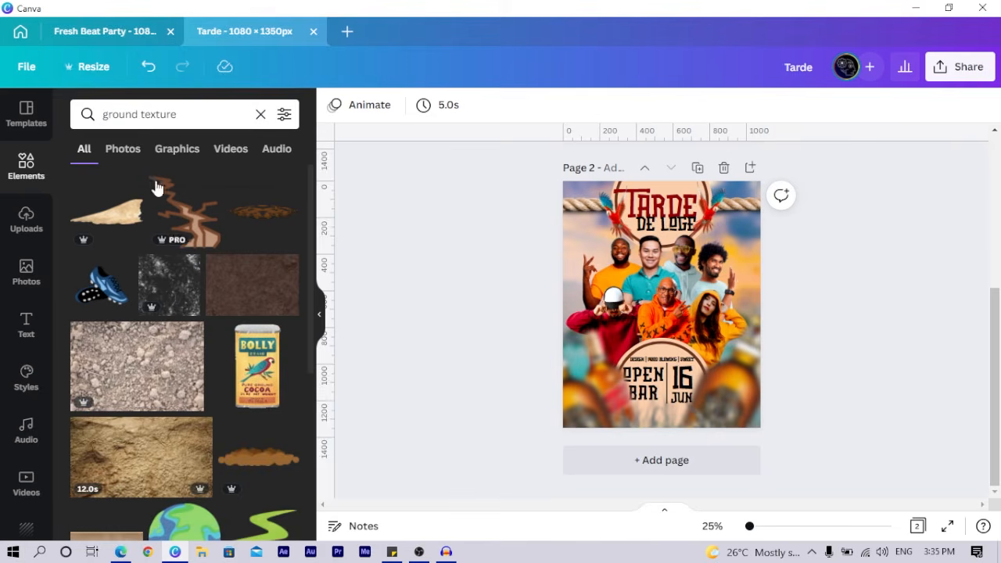
{"action": "left_click", "coordinate": [123, 148]}
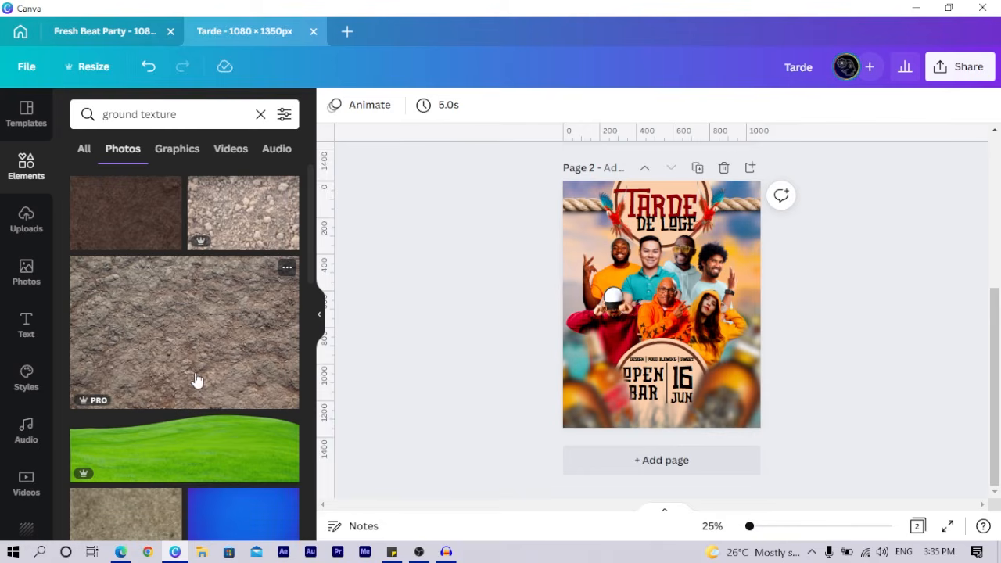
{"action": "scroll", "coordinate": [146, 299], "scroll_direction": "down", "scroll_amount": 5}
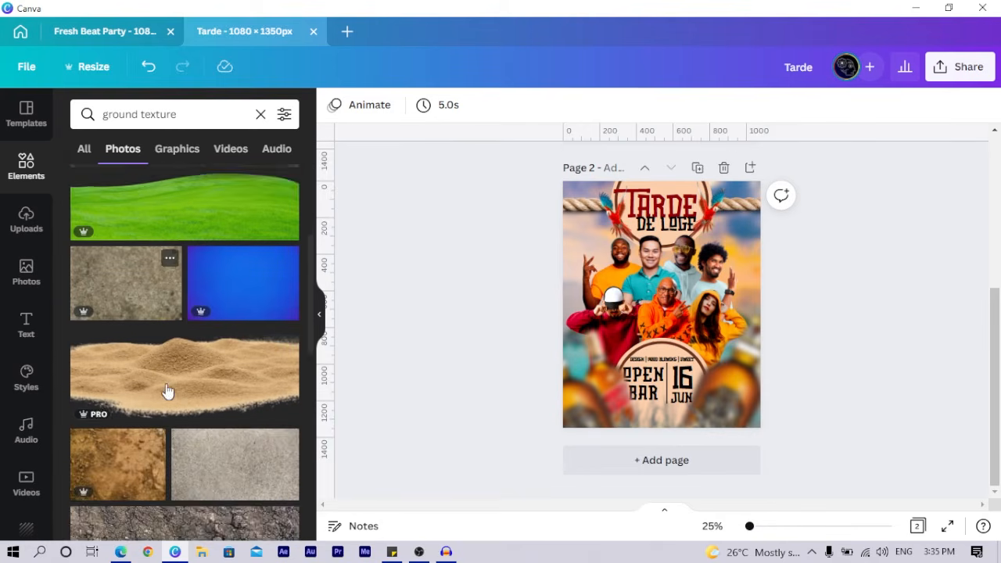
{"action": "left_click", "coordinate": [216, 352]}
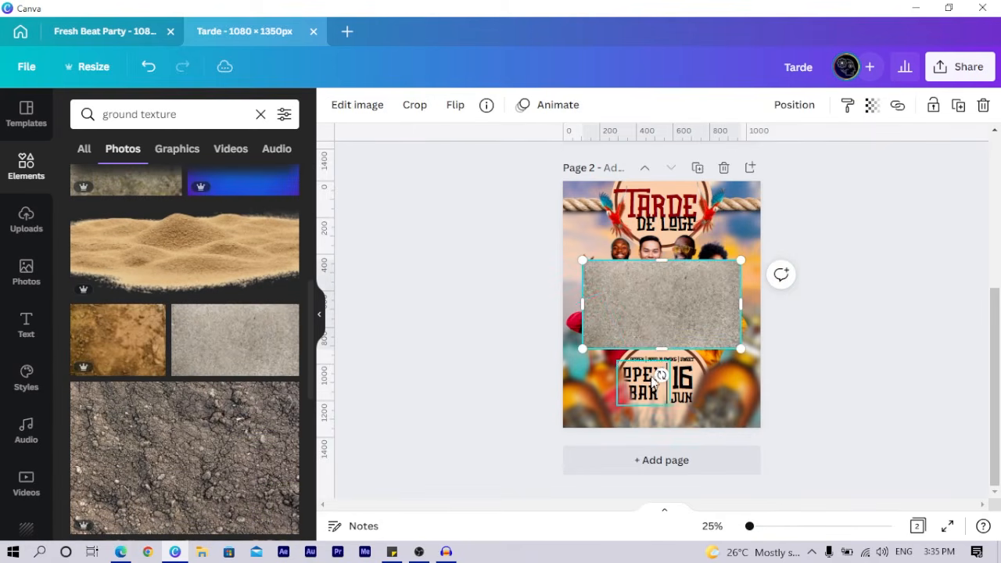
Set the concrete texture's transparency to 29 and resize it to cover all of page 2 without overlapping page 1
{"action": "left_click", "coordinate": [874, 108]}
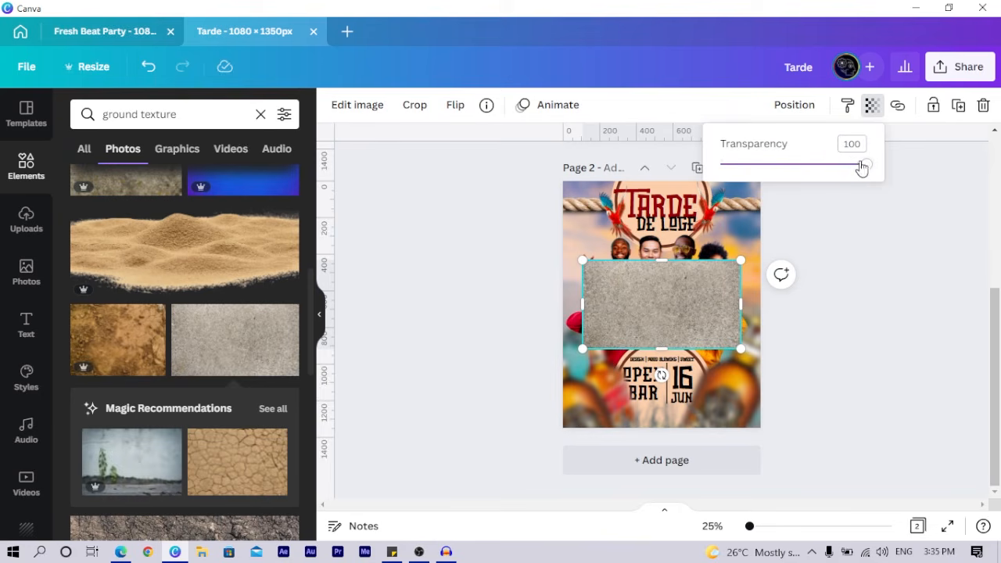
{"action": "left_click_drag", "start_coordinate": [858, 170], "coordinate": [763, 177]}
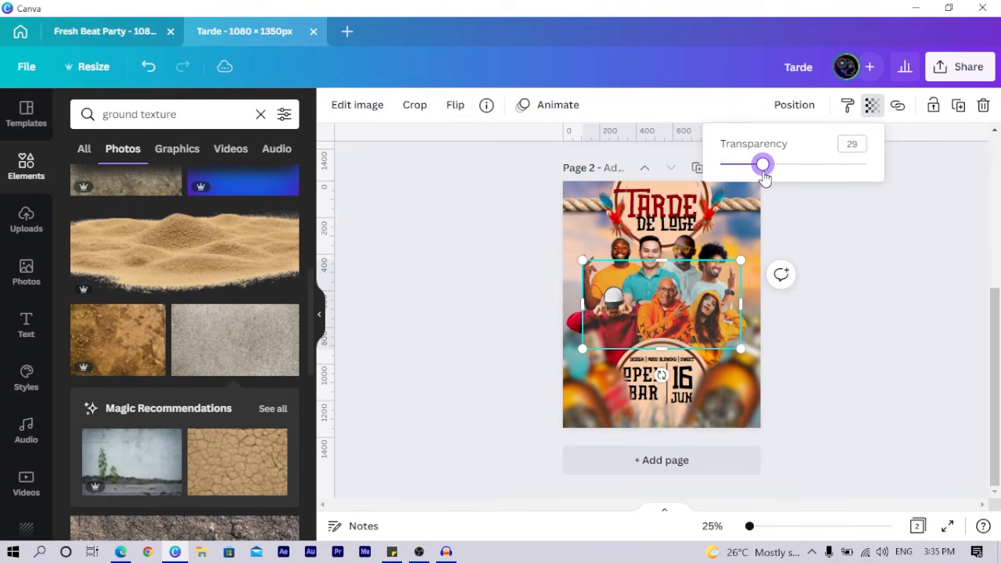
{"action": "left_click_drag", "start_coordinate": [781, 274], "coordinate": [727, 306]}
{"action": "left_click_drag", "start_coordinate": [703, 384], "coordinate": [828, 499]}
{"action": "scroll", "coordinate": [762, 433], "scroll_direction": "down", "scroll_amount": 1}
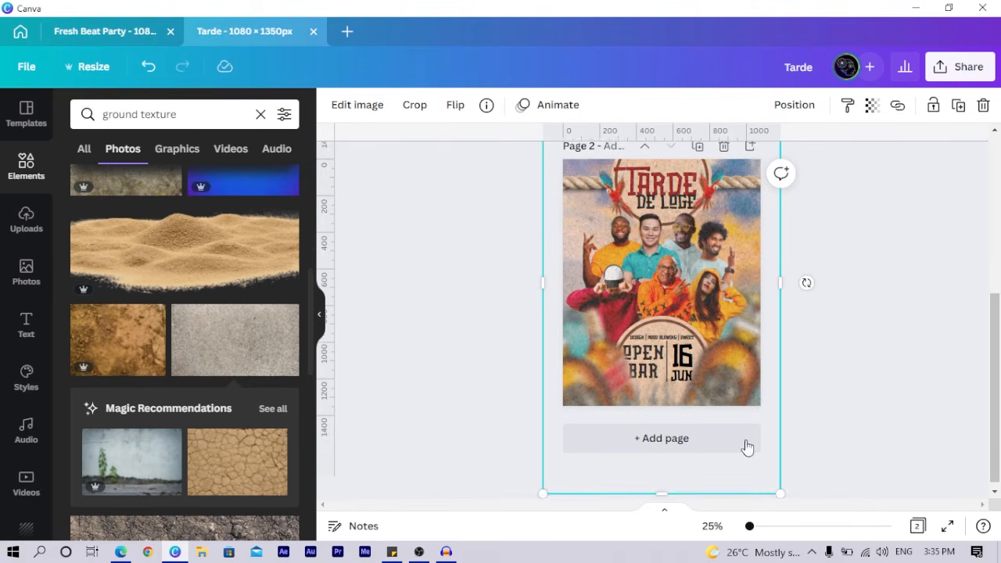
{"action": "left_click_drag", "start_coordinate": [668, 481], "coordinate": [657, 422]}
{"action": "scroll", "coordinate": [663, 315], "scroll_direction": "up", "scroll_amount": 3}
{"action": "left_click_drag", "start_coordinate": [663, 315], "coordinate": [677, 398]}
{"action": "scroll", "coordinate": [659, 312], "scroll_direction": "down", "scroll_amount": 3}
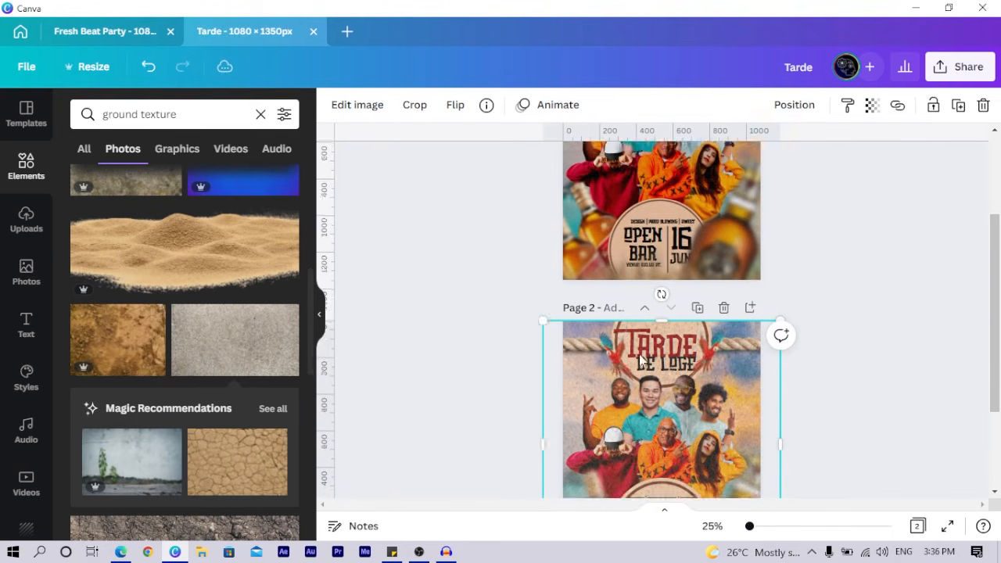
Reduce the concrete texture overlay's transparency value to 13
{"action": "left_click", "coordinate": [492, 260]}
{"action": "left_click", "coordinate": [644, 247]}
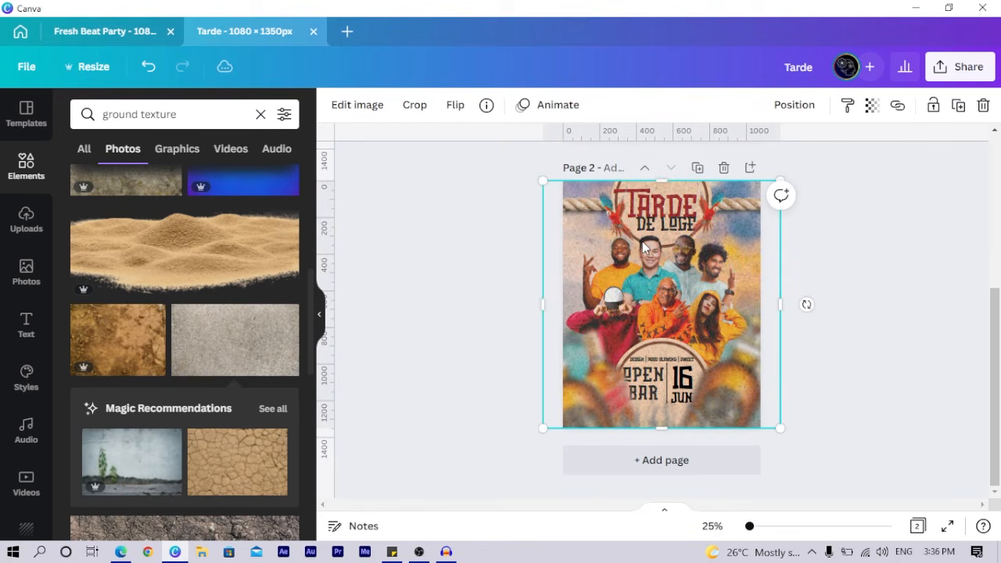
{"action": "scroll", "coordinate": [654, 282], "scroll_direction": "up", "scroll_amount": 2}
{"action": "scroll", "coordinate": [655, 282], "scroll_direction": "up", "scroll_amount": 3}
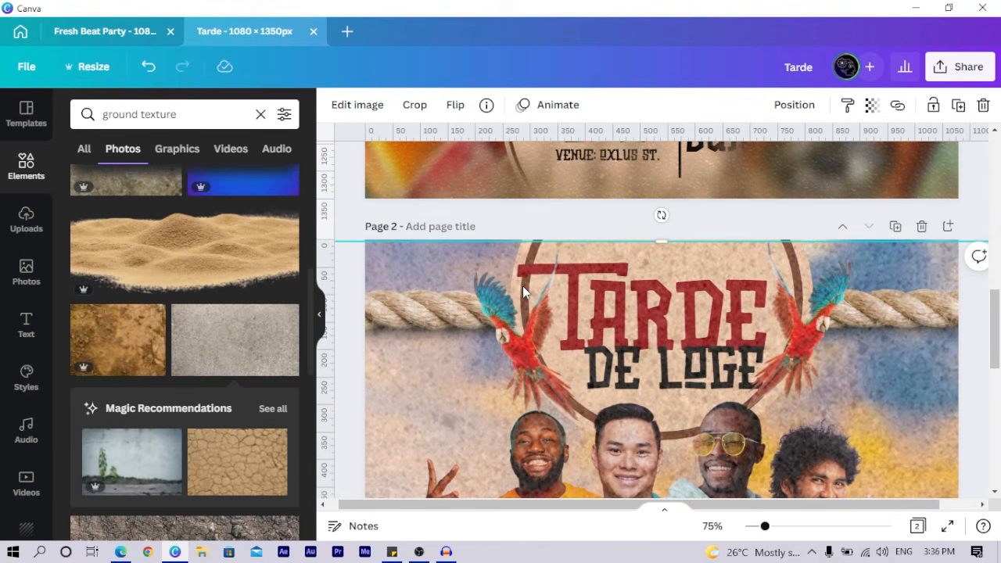
{"action": "left_click", "coordinate": [527, 225]}
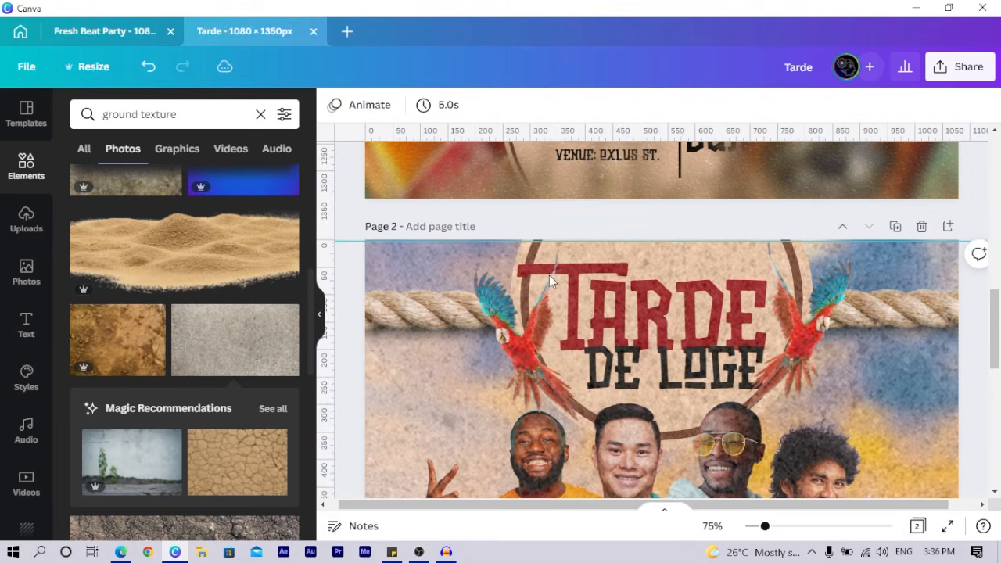
{"action": "left_click", "coordinate": [549, 274]}
{"action": "left_click", "coordinate": [547, 225]}
{"action": "left_click", "coordinate": [616, 290]}
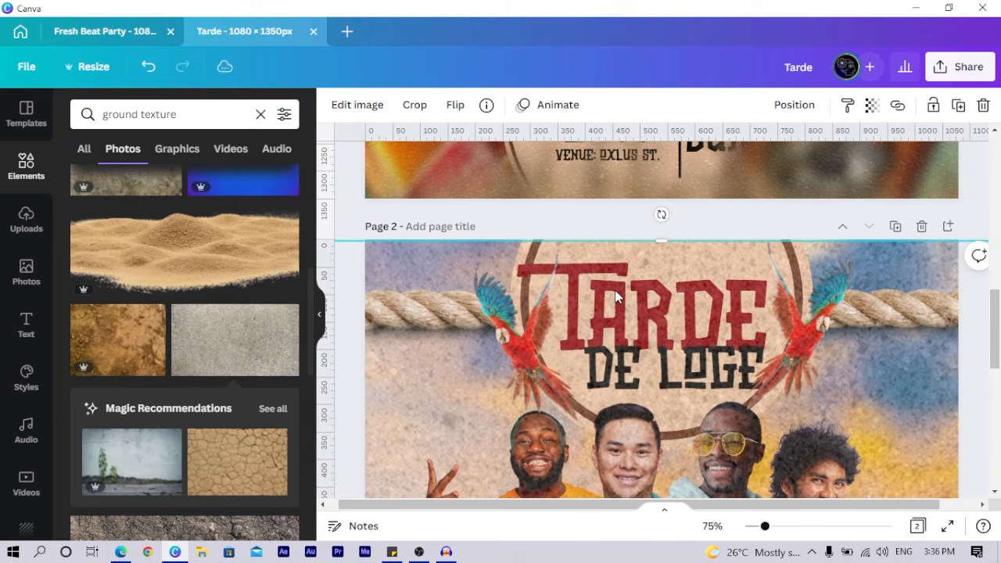
{"action": "left_click", "coordinate": [872, 106]}
{"action": "left_click_drag", "start_coordinate": [767, 162], "coordinate": [740, 168]}
Search the photos for "grunch texture", browse the results, and review the whole page 2 flyer
{"action": "scroll", "coordinate": [226, 383], "scroll_direction": "down", "scroll_amount": 8}
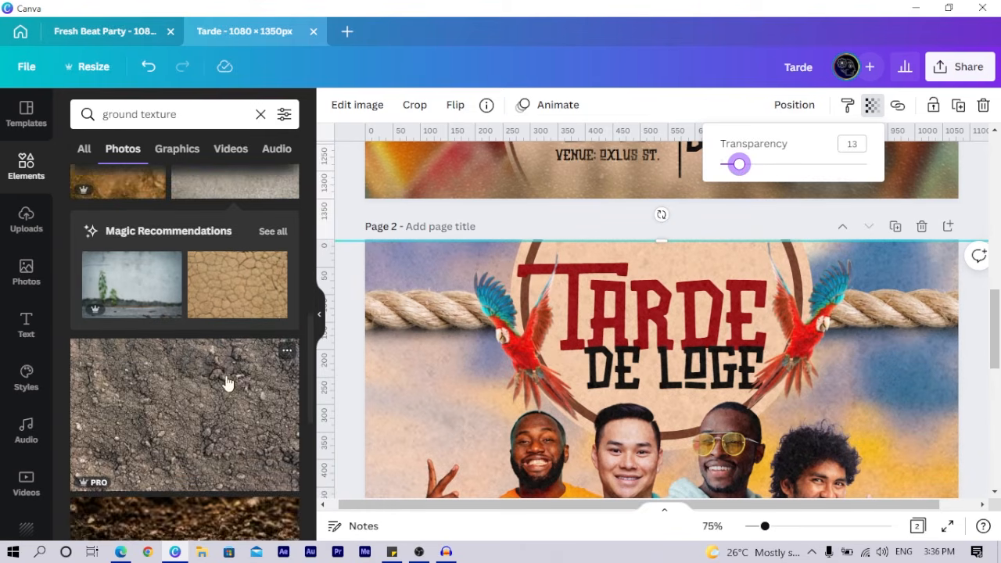
{"action": "scroll", "coordinate": [218, 385], "scroll_direction": "down", "scroll_amount": 2}
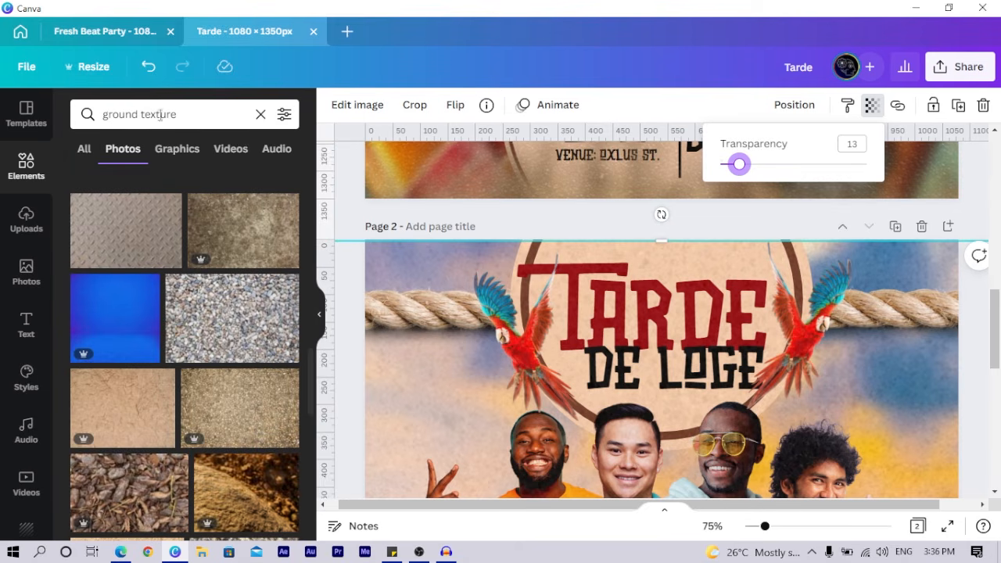
{"action": "left_click_drag", "start_coordinate": [142, 114], "coordinate": [125, 115]}
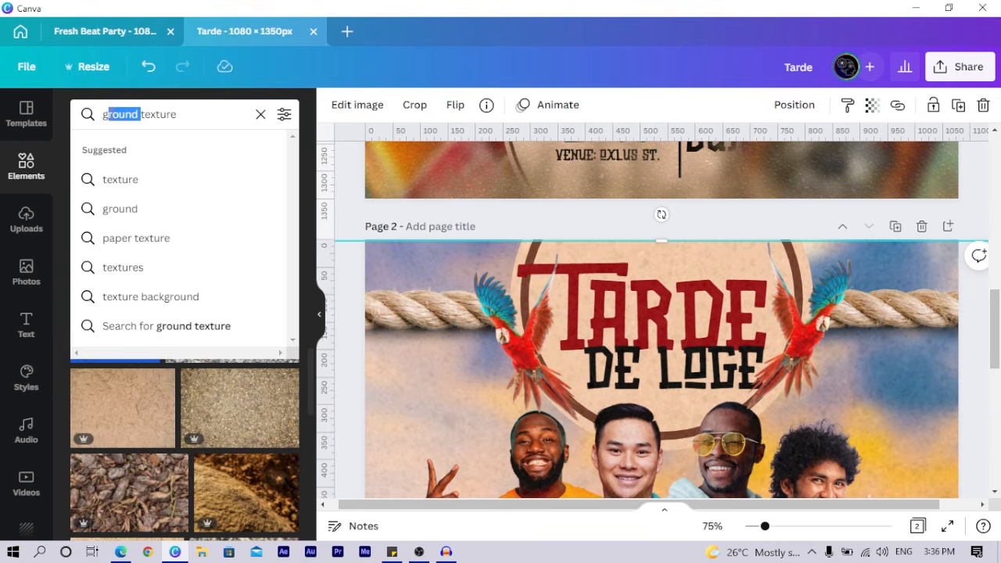
{"action": "type", "text": "runch"}
{"action": "key", "text": "Return"}
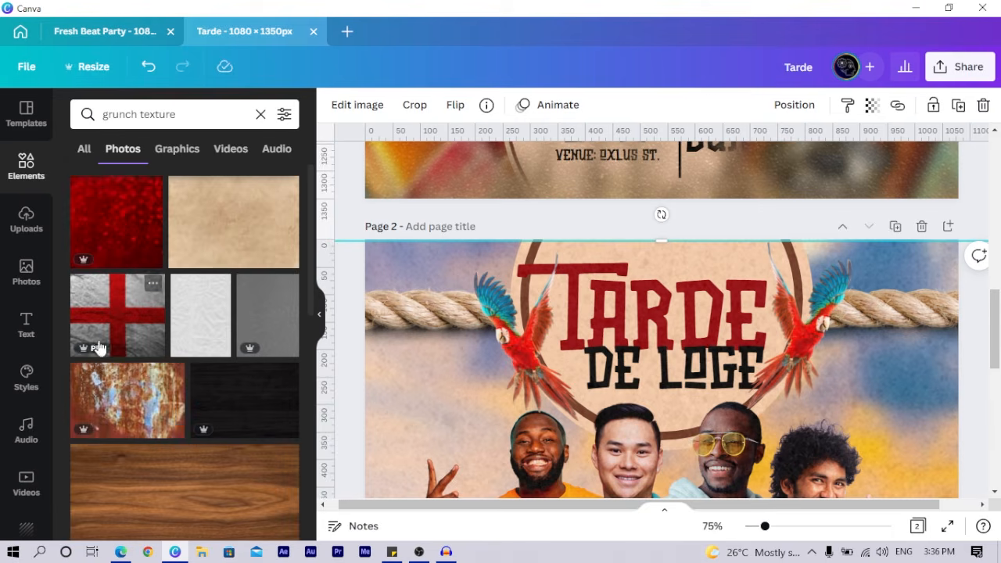
{"action": "scroll", "coordinate": [188, 391], "scroll_direction": "down", "scroll_amount": 5}
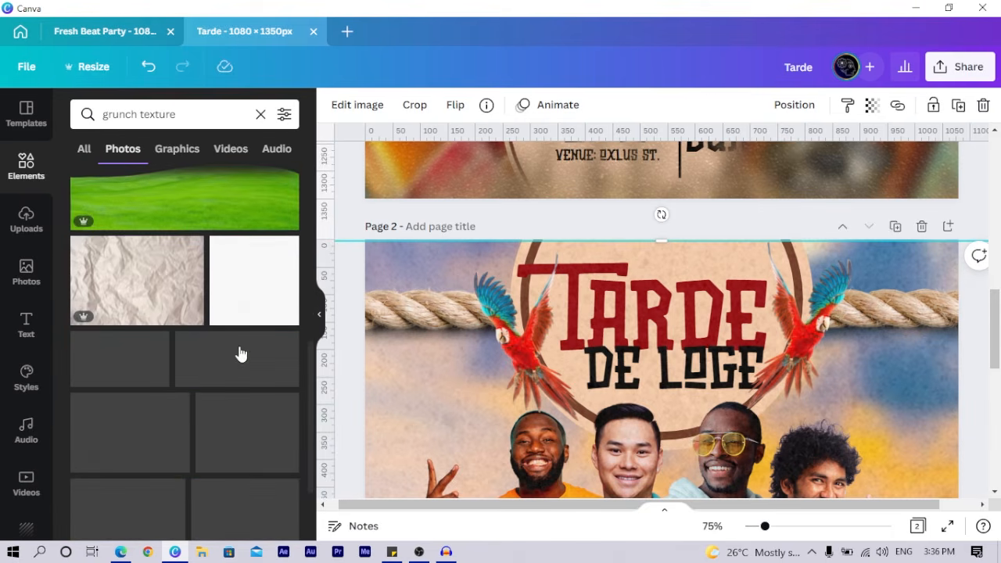
{"action": "scroll", "coordinate": [156, 425], "scroll_direction": "down", "scroll_amount": 3}
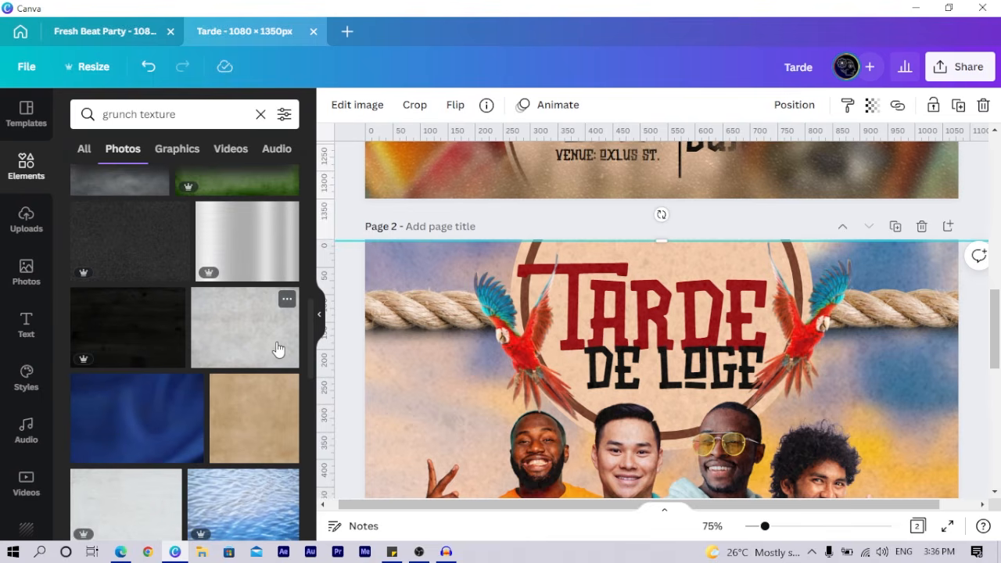
{"action": "key", "text": "ctrl+minus"}
{"action": "key", "text": "ctrl+minus"}
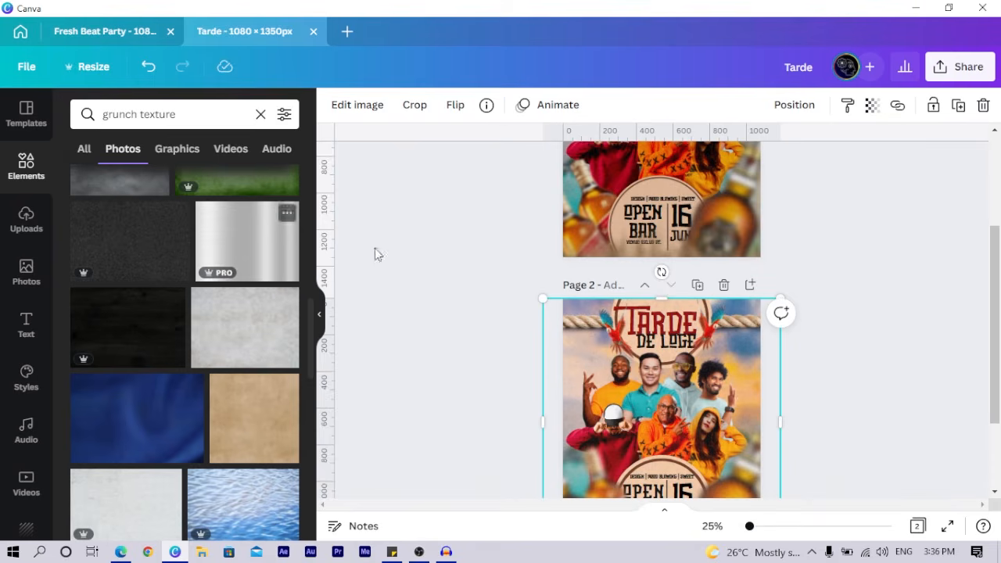
{"action": "left_click", "coordinate": [423, 261]}
{"action": "scroll", "coordinate": [449, 305], "scroll_direction": "down", "scroll_amount": 3}
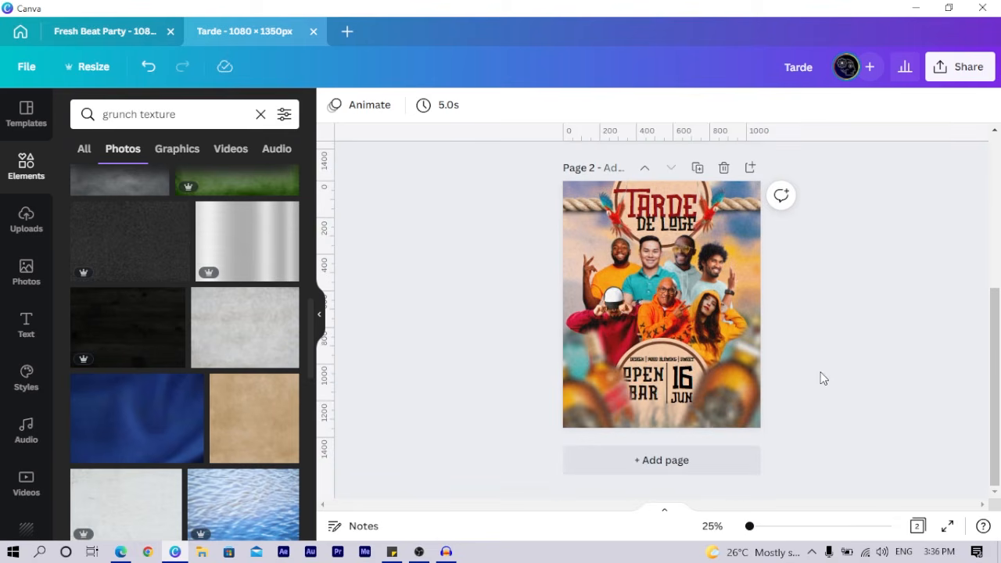